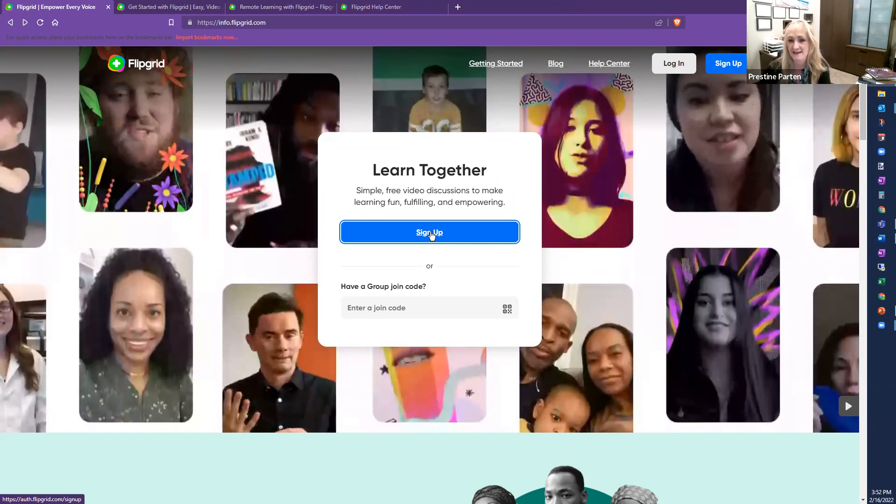
Step: Sign up from info.flipgrid.com to reach the educator dashboard showing the Talk Techie to Me group
{"action": "left_click", "coordinate": [431, 233]}
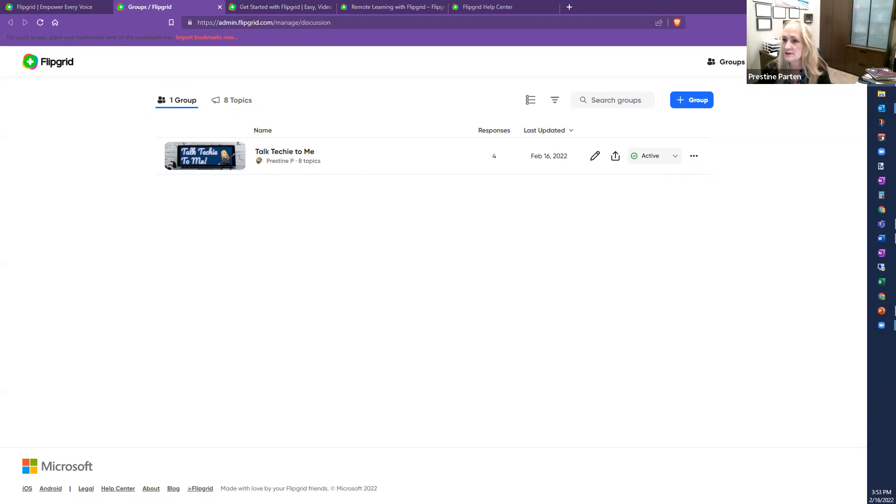
Step: Go to the account profile page and close the Edit profile dialog without saving
{"action": "left_click", "coordinate": [834, 62]}
{"action": "left_click", "coordinate": [786, 87]}
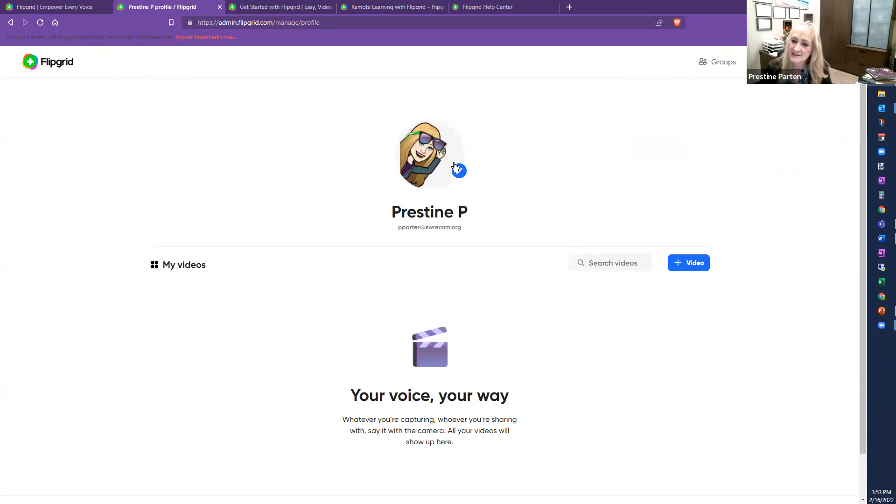
{"action": "left_click", "coordinate": [459, 172]}
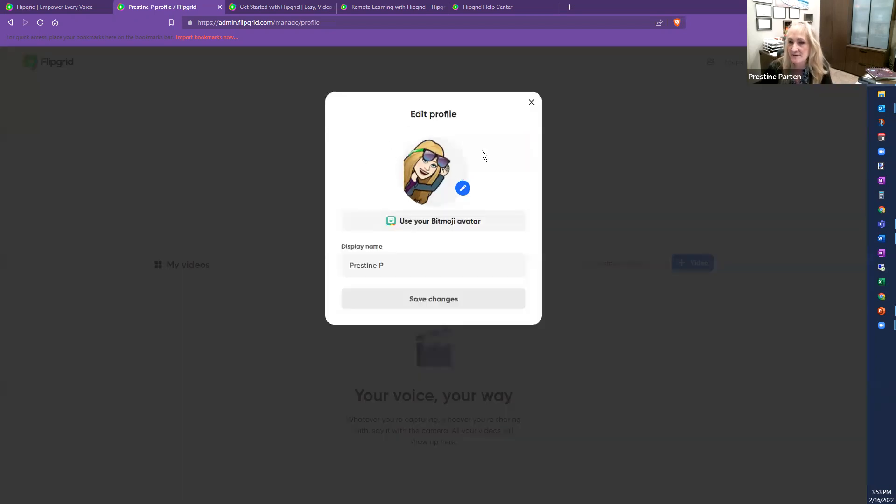
{"action": "left_click", "coordinate": [391, 270]}
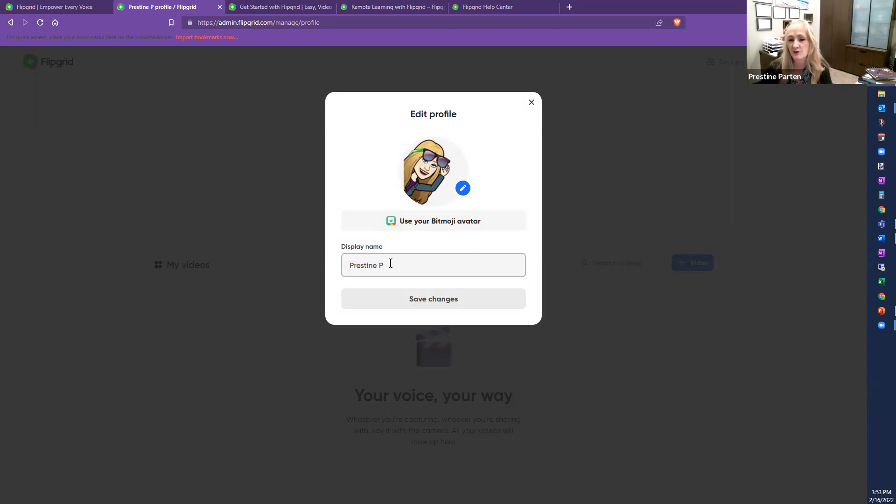
{"action": "left_click", "coordinate": [532, 103]}
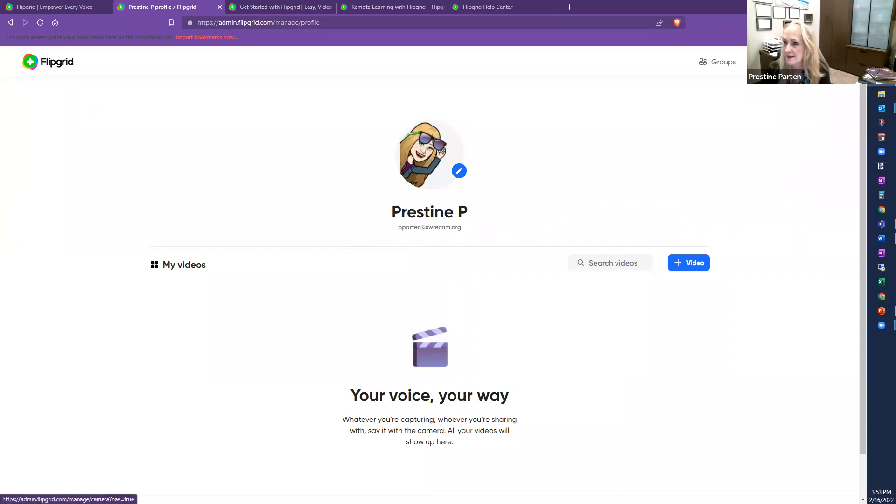
Step: Revisit the profile, cancel the Edit profile dialog again, and return to the Groups dashboard
{"action": "left_click", "coordinate": [757, 61]}
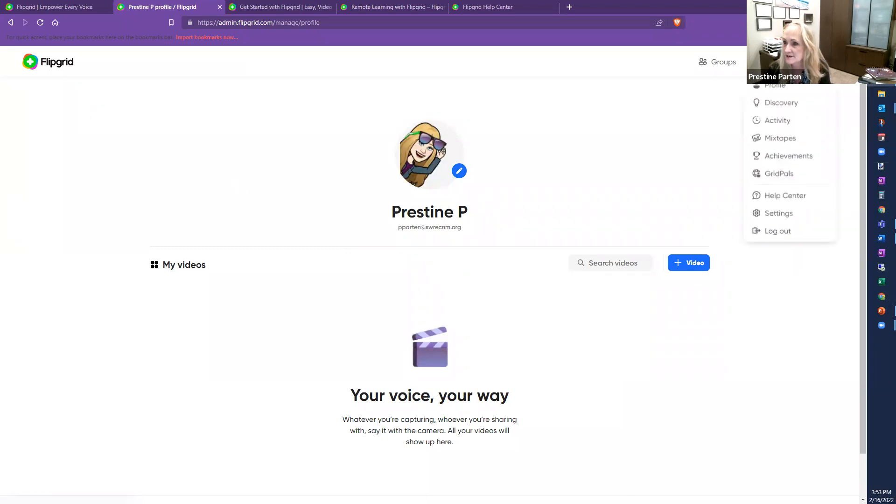
{"action": "left_click", "coordinate": [773, 93]}
{"action": "left_click", "coordinate": [425, 185]}
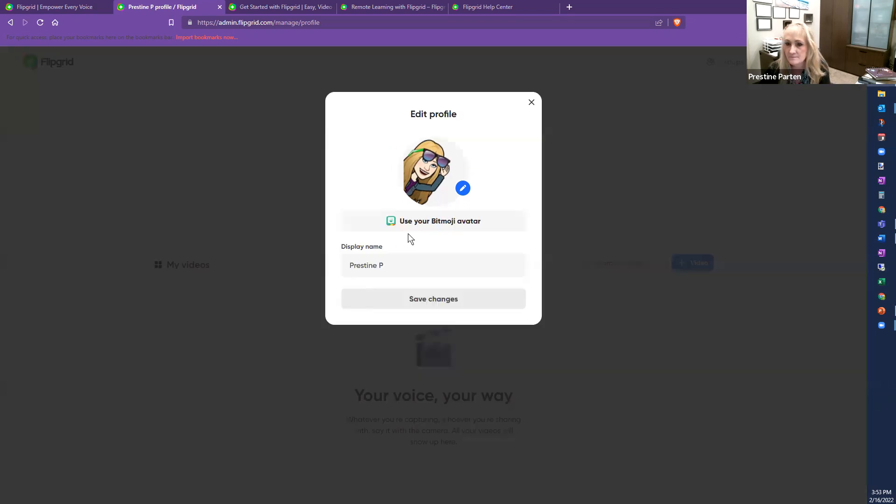
{"action": "left_click", "coordinate": [532, 102]}
{"action": "left_click", "coordinate": [46, 63]}
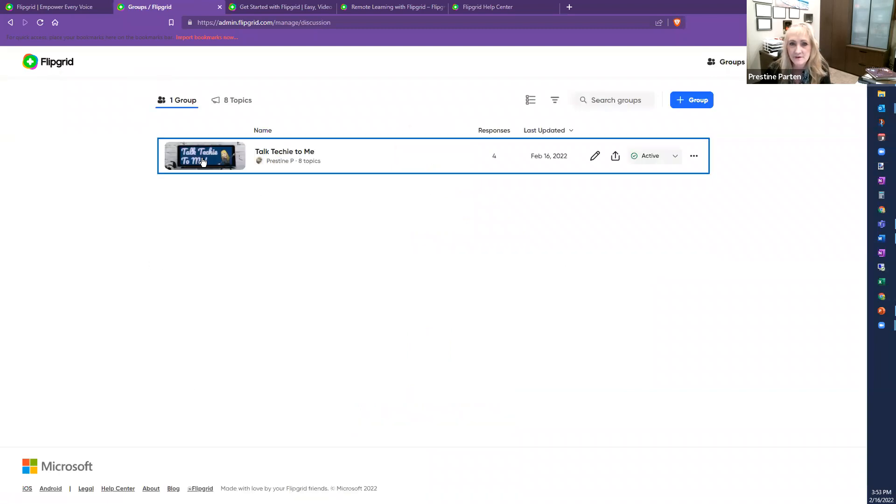
Step: Look over the Talk Techie to Me group's topics, then go back to the Groups list
{"action": "left_click", "coordinate": [201, 158]}
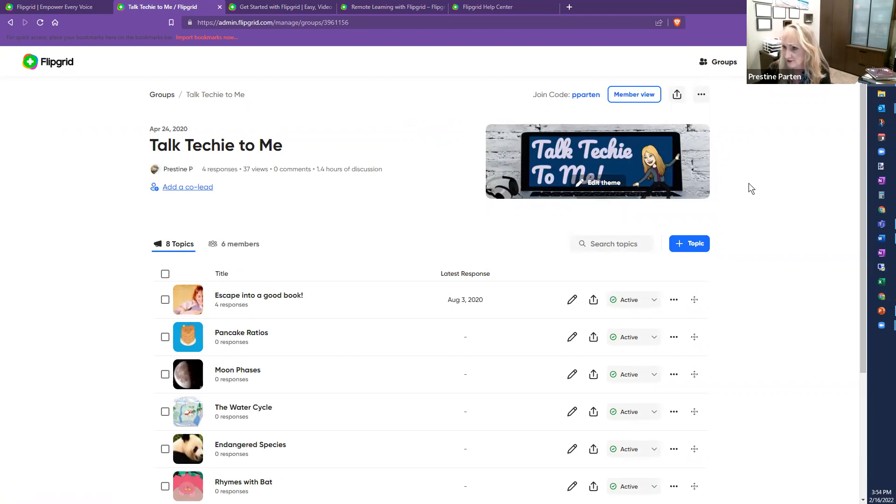
{"action": "left_click", "coordinate": [721, 66]}
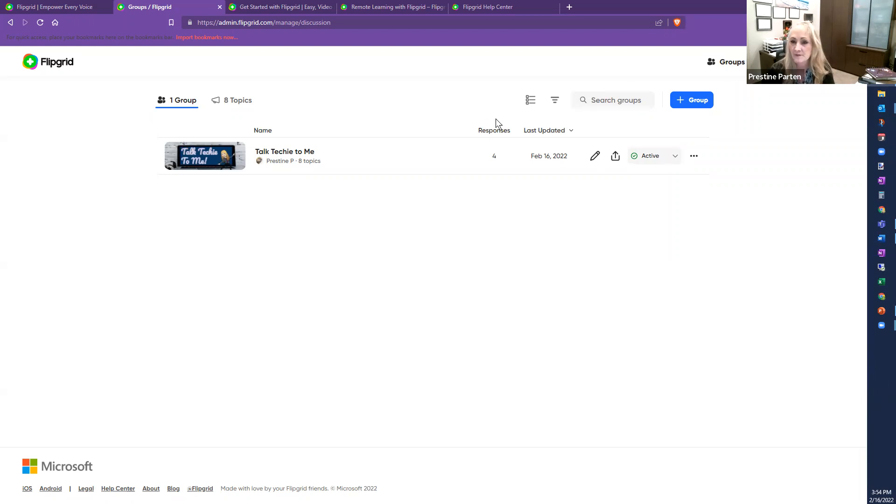
Step: Start a new group named 'Test Group 1' and bring up its Edit theme dialog
{"action": "left_click", "coordinate": [691, 101]}
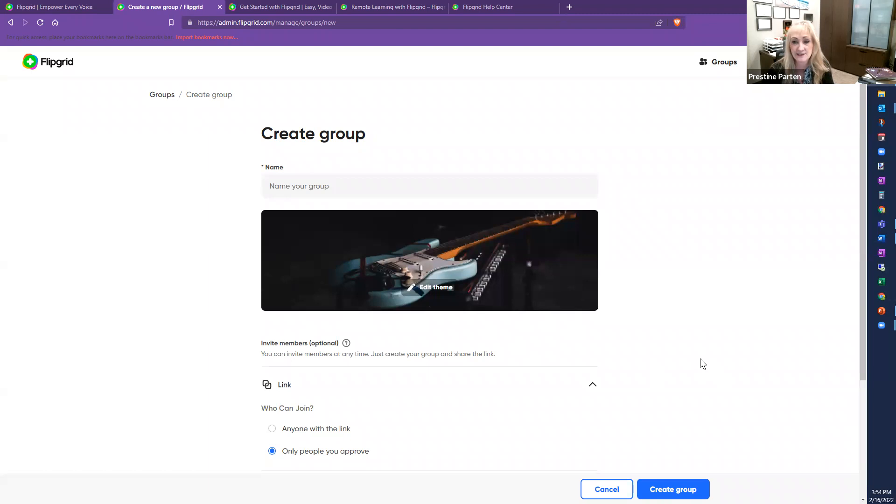
{"action": "left_click", "coordinate": [324, 193]}
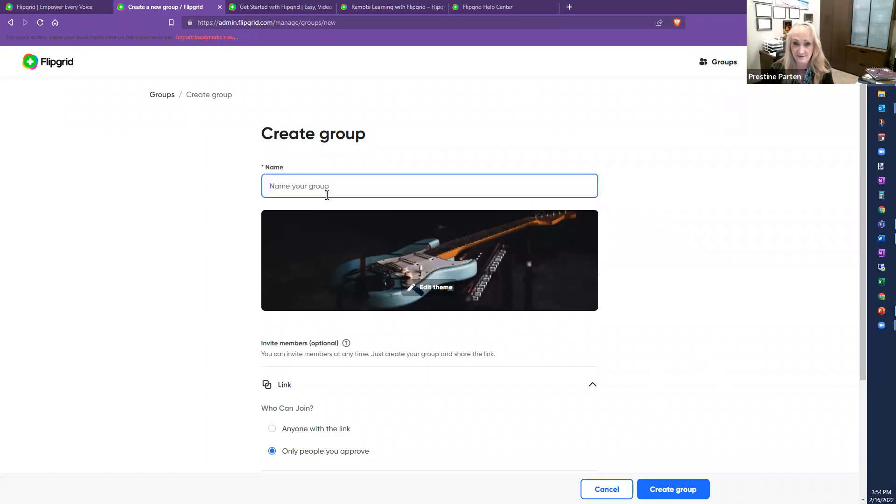
{"action": "type", "text": "Test Group 1"}
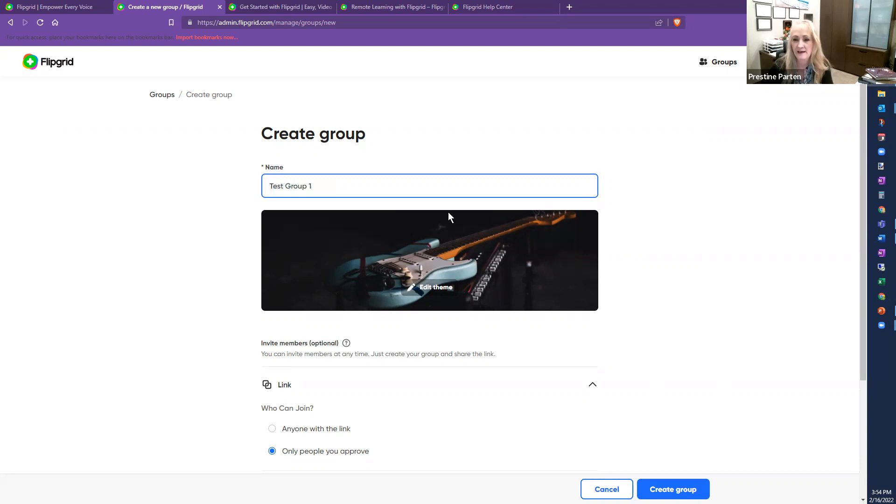
{"action": "left_click", "coordinate": [433, 289]}
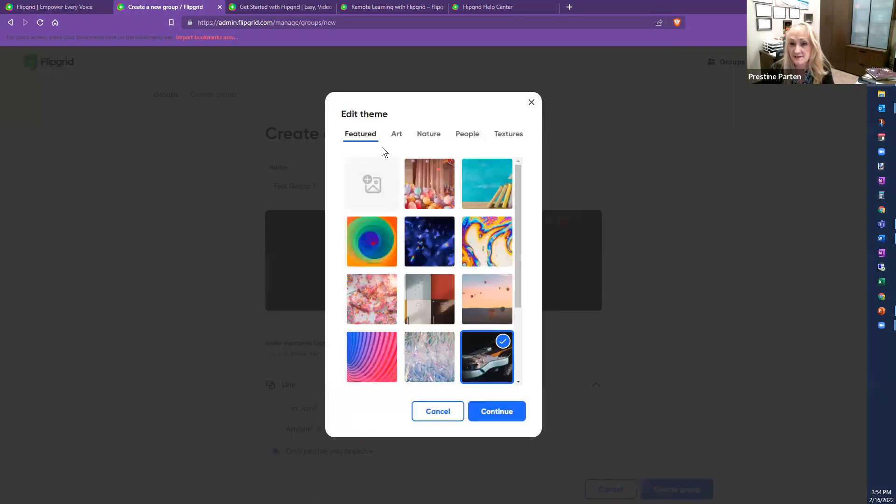
Step: Set the group theme to the People image of a person with outstretched arms at sunset
{"action": "left_click", "coordinate": [474, 137]}
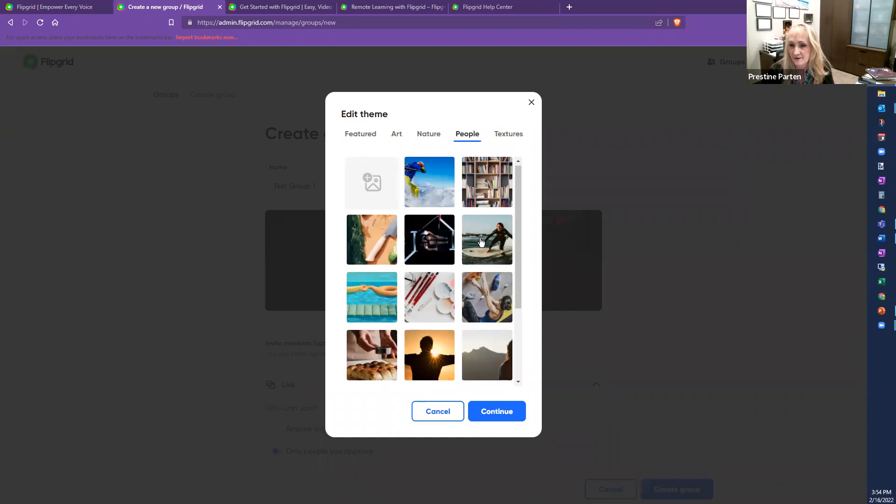
{"action": "scroll", "coordinate": [483, 245], "scroll_direction": "down", "scroll_amount": 3}
{"action": "left_click", "coordinate": [425, 242]}
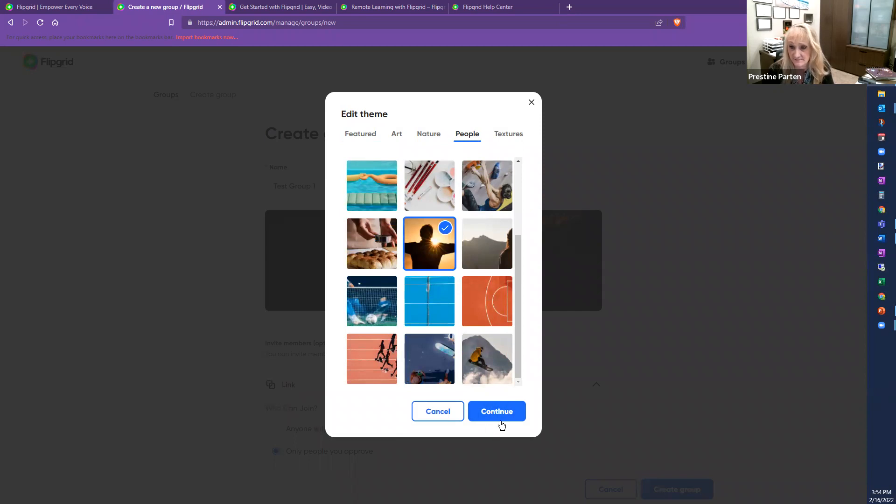
{"action": "left_click", "coordinate": [491, 413]}
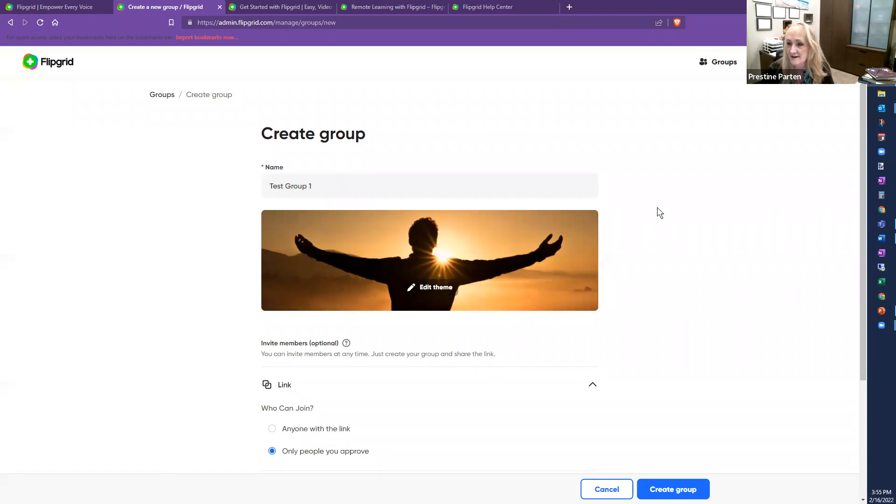
{"action": "scroll", "coordinate": [658, 210], "scroll_direction": "down", "scroll_amount": 2}
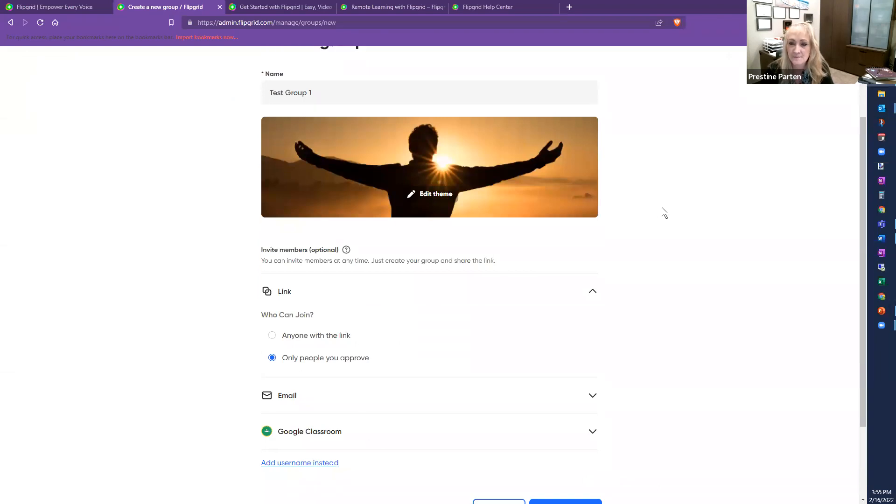
{"action": "mouse_move", "coordinate": [320, 258]}
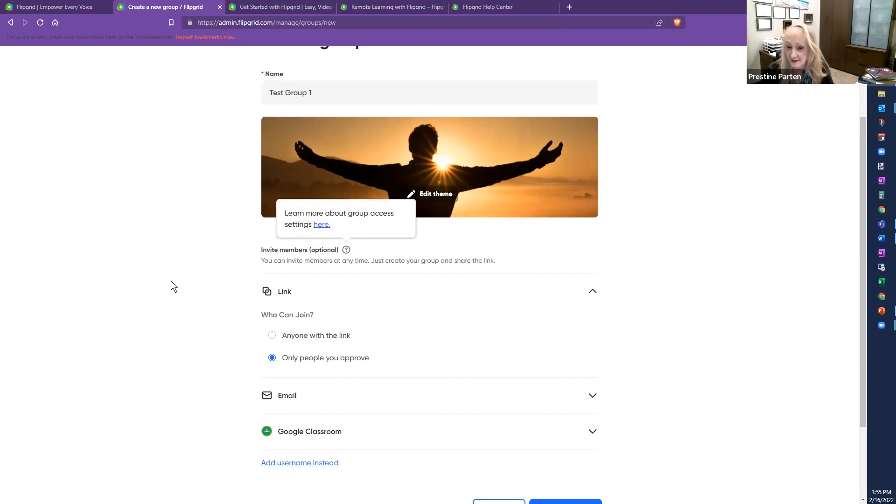
{"action": "scroll", "coordinate": [201, 294], "scroll_direction": "down", "scroll_amount": 1}
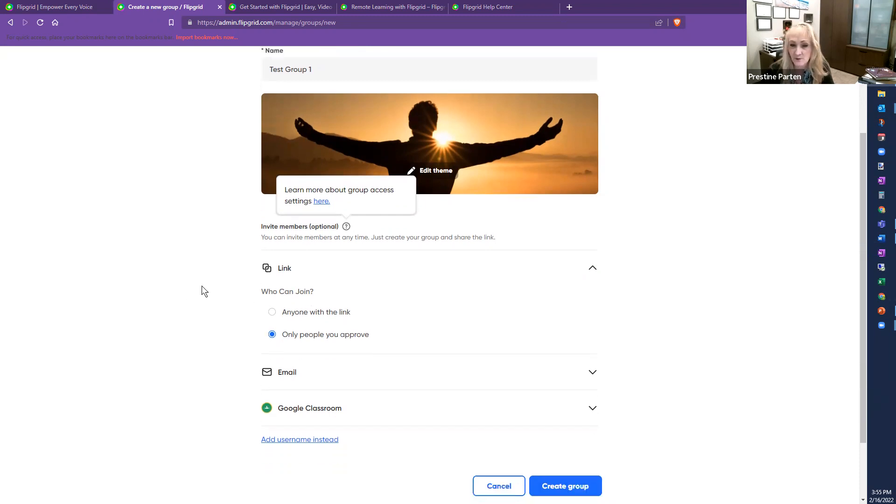
{"action": "left_click", "coordinate": [592, 247]}
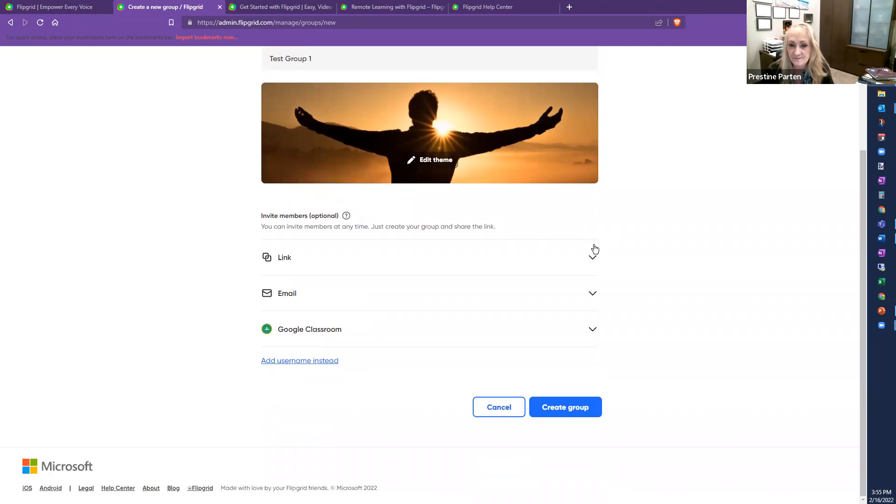
{"action": "left_click", "coordinate": [592, 258]}
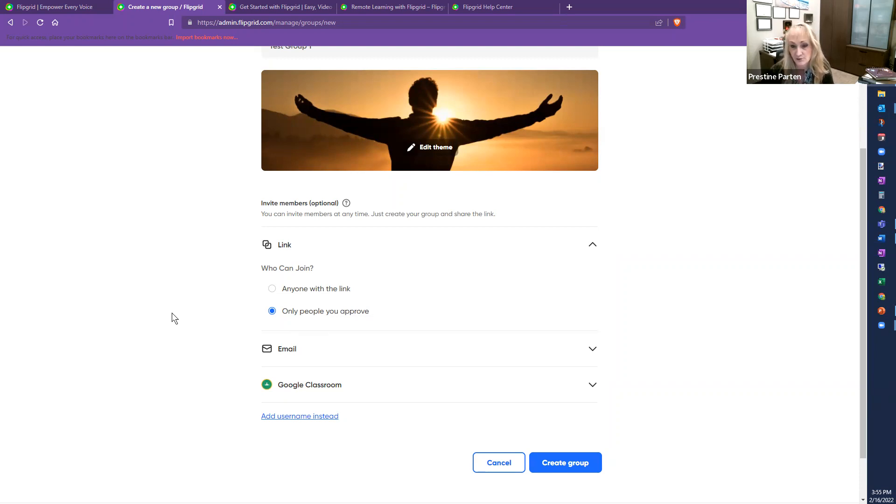
{"action": "scroll", "coordinate": [173, 313], "scroll_direction": "down", "scroll_amount": 2}
{"action": "left_click", "coordinate": [594, 297]}
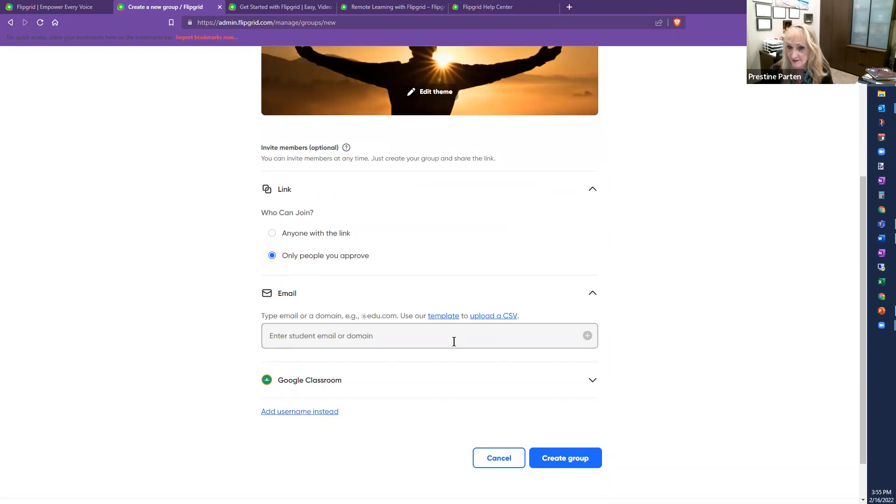
Step: Enter the school's e-mail domain as allowed members and expand the Google Classroom import option
{"action": "left_click", "coordinate": [295, 335]}
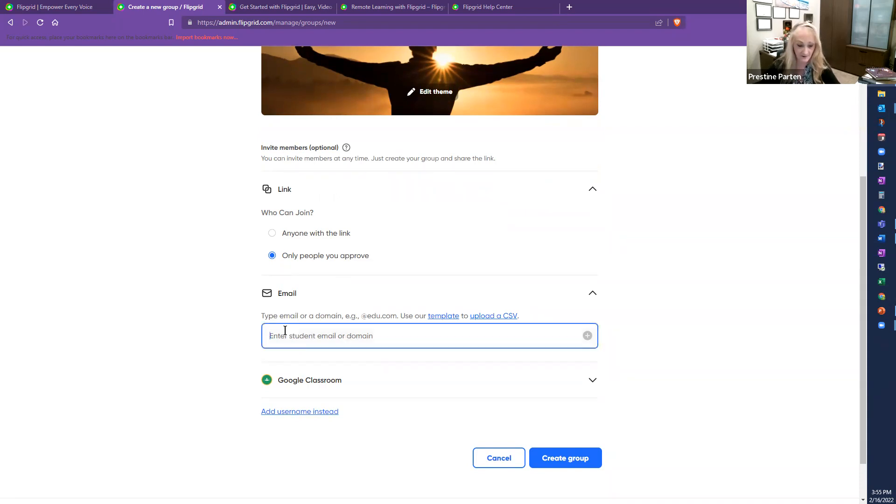
{"action": "type", "text": "@swrecnm.org"}
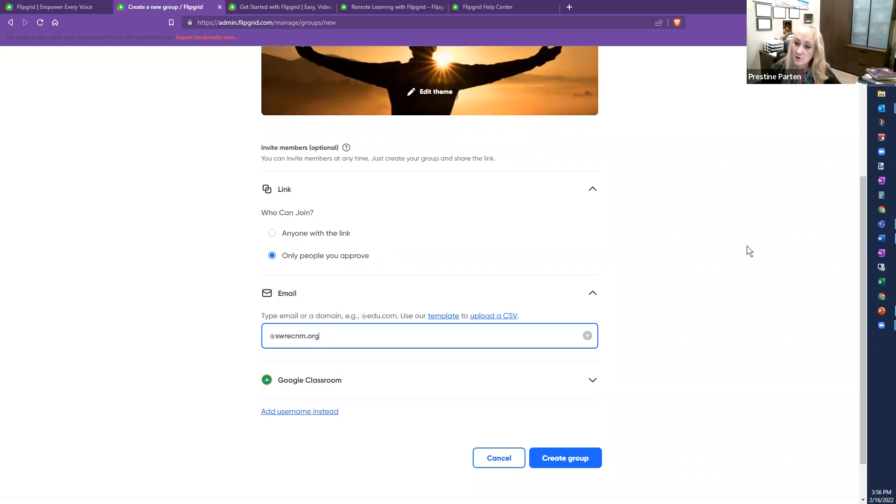
{"action": "scroll", "coordinate": [745, 254], "scroll_direction": "down", "scroll_amount": 1}
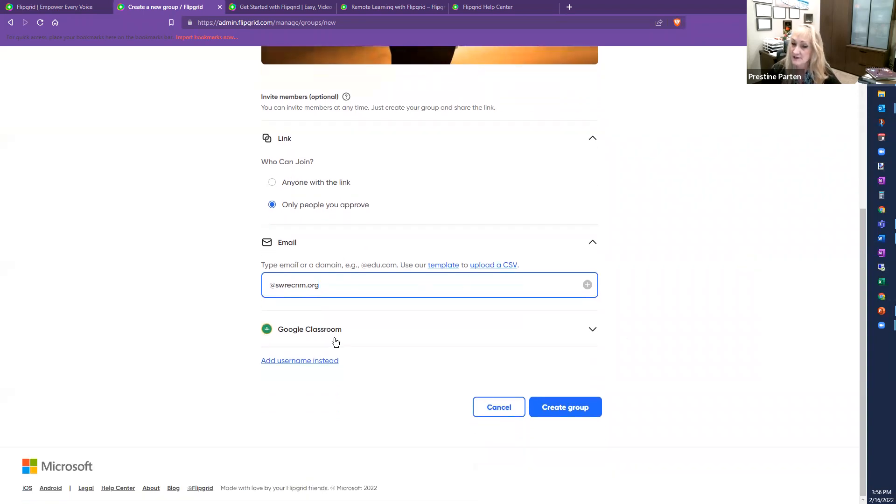
{"action": "left_click", "coordinate": [591, 330]}
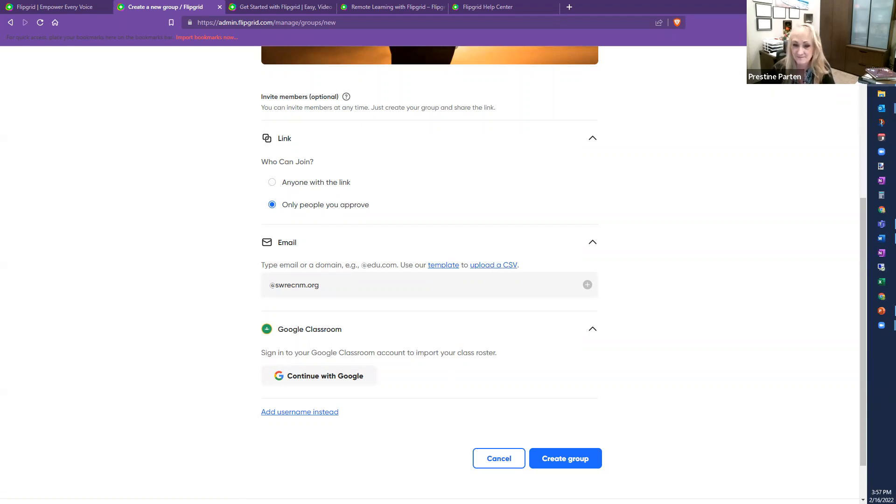
{"action": "scroll", "coordinate": [295, 388], "scroll_direction": "down", "scroll_amount": 1}
{"action": "scroll", "coordinate": [168, 330], "scroll_direction": "down", "scroll_amount": 1}
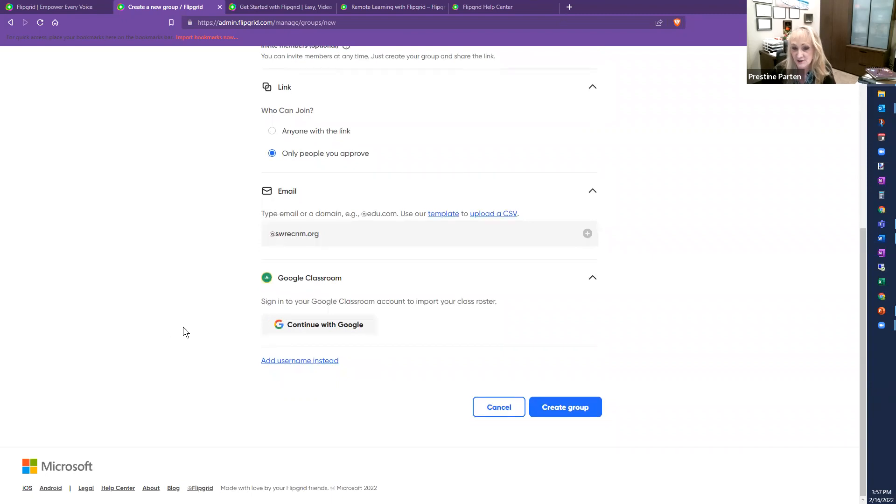
{"action": "left_click", "coordinate": [296, 360]}
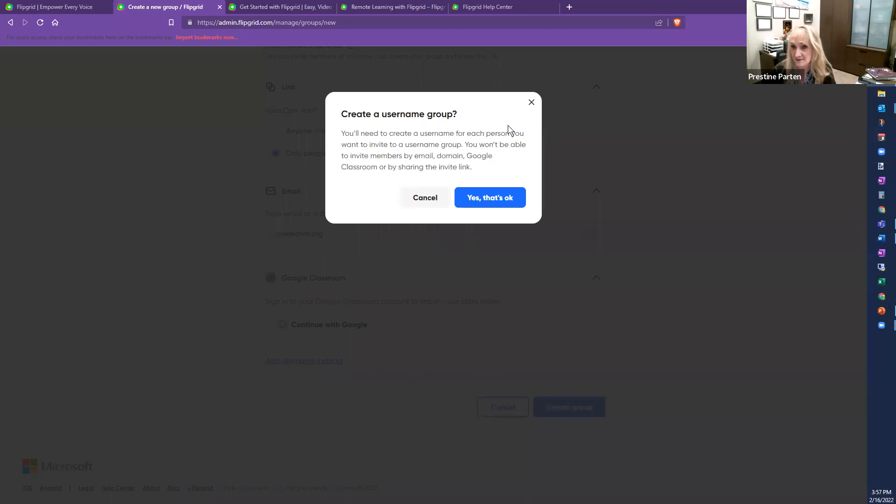
{"action": "left_click", "coordinate": [531, 103]}
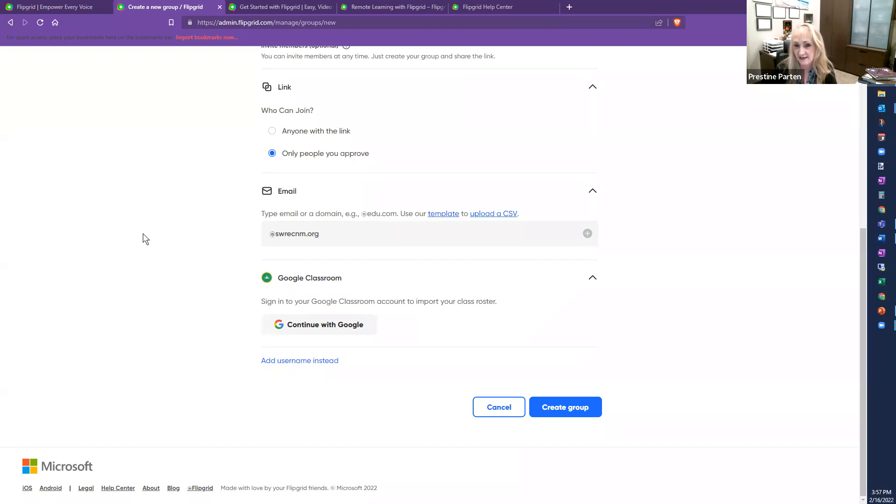
{"action": "scroll", "coordinate": [385, 234], "scroll_direction": "up", "scroll_amount": 4}
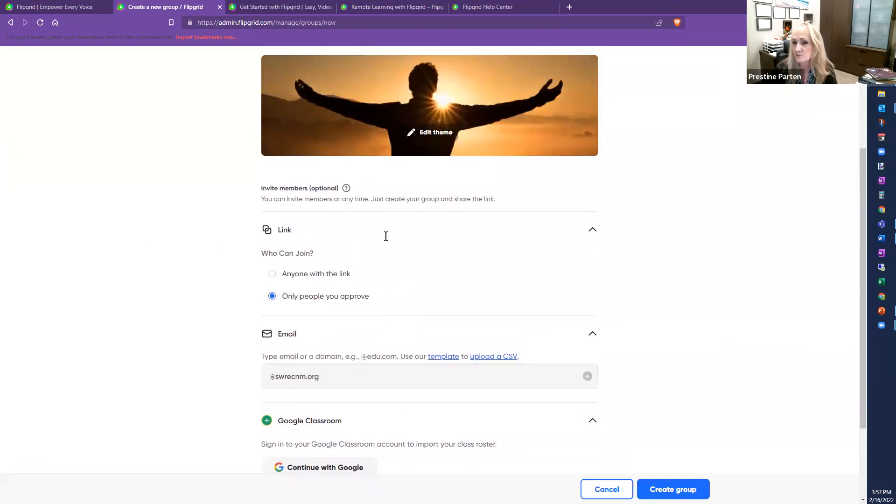
{"action": "scroll", "coordinate": [385, 240], "scroll_direction": "up", "scroll_amount": 2}
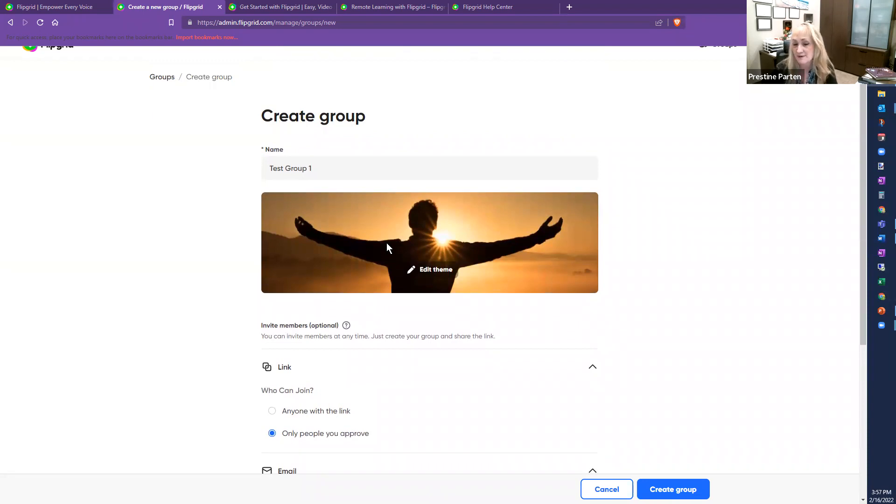
{"action": "scroll", "coordinate": [178, 349], "scroll_direction": "down", "scroll_amount": 3}
{"action": "scroll", "coordinate": [178, 353], "scroll_direction": "down", "scroll_amount": 2}
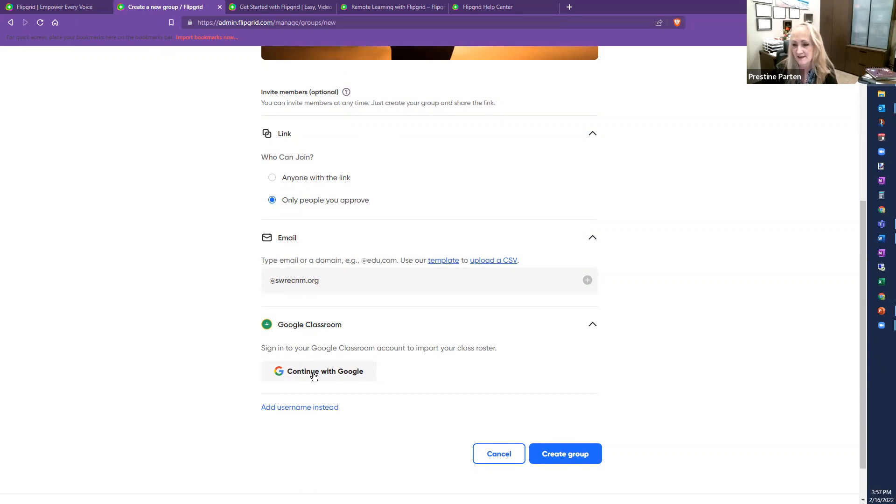
Step: Create Test Group 1, view its share QR code, then reopen the group's sharing options
{"action": "left_click", "coordinate": [564, 455]}
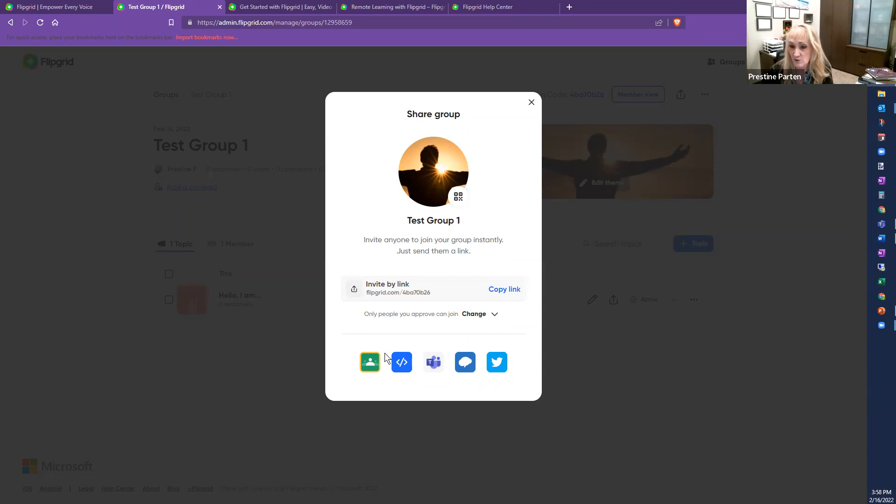
{"action": "left_click", "coordinate": [458, 198]}
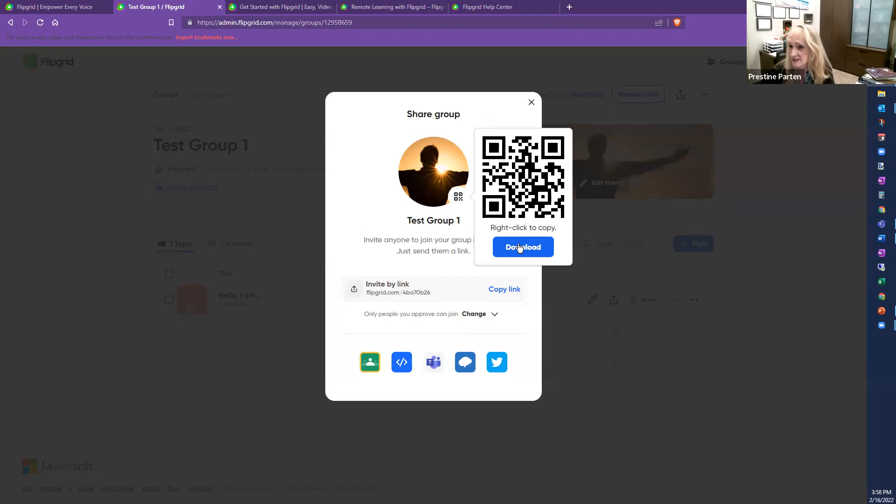
{"action": "left_click", "coordinate": [570, 312]}
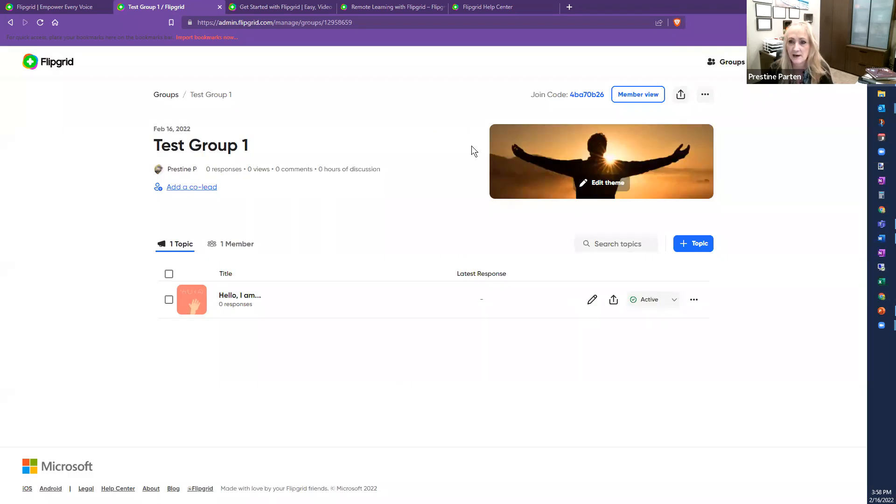
{"action": "left_click", "coordinate": [681, 95]}
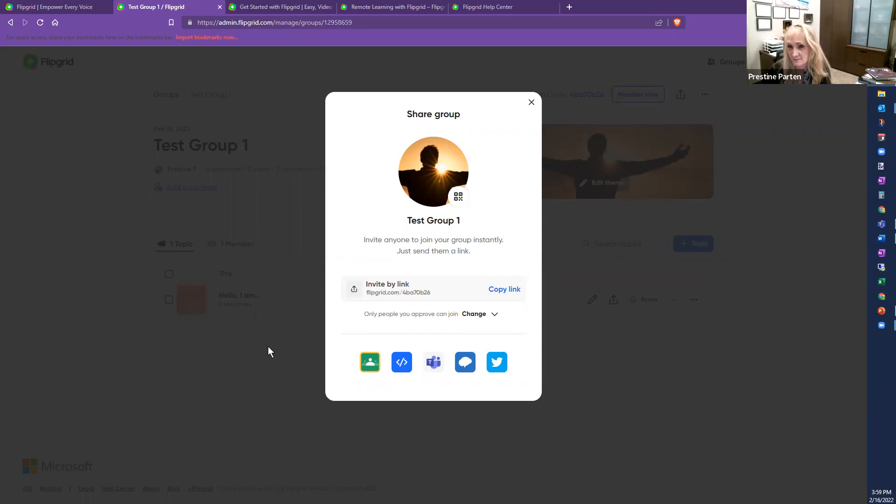
{"action": "left_click", "coordinate": [531, 102]}
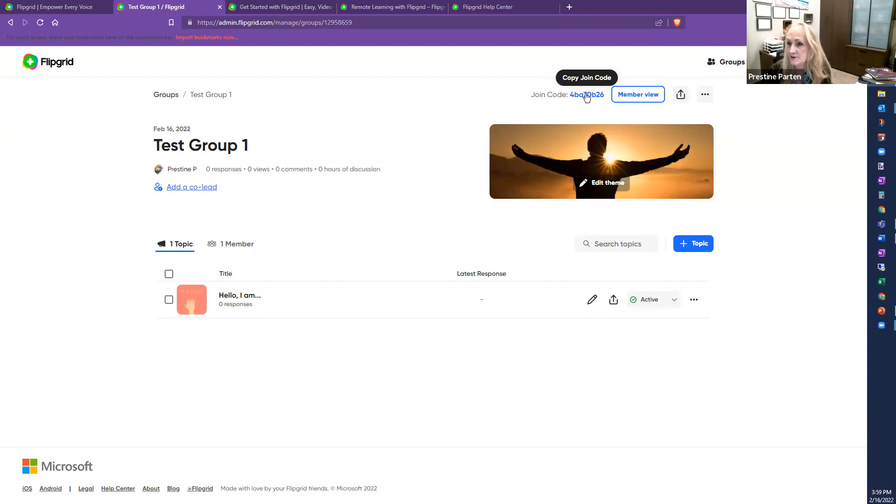
Step: Copy Test Group 1's join code and bring up the group's more-options menu
{"action": "left_click", "coordinate": [587, 95]}
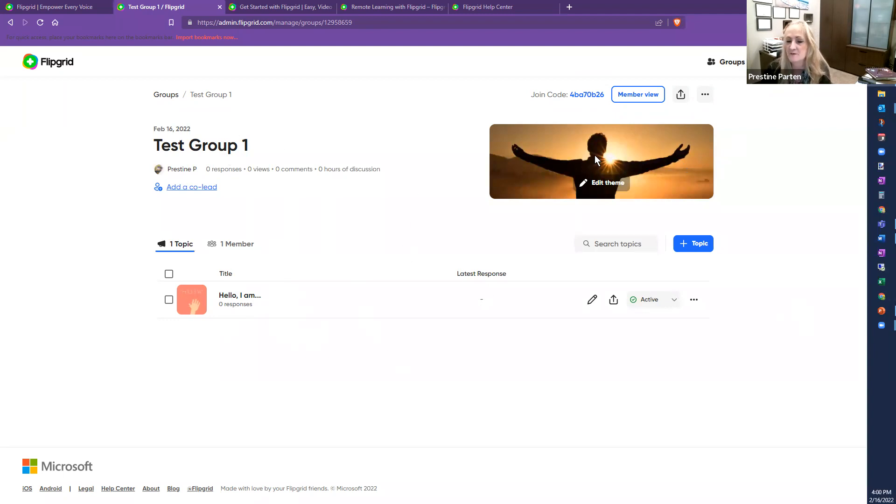
{"action": "left_click", "coordinate": [706, 96]}
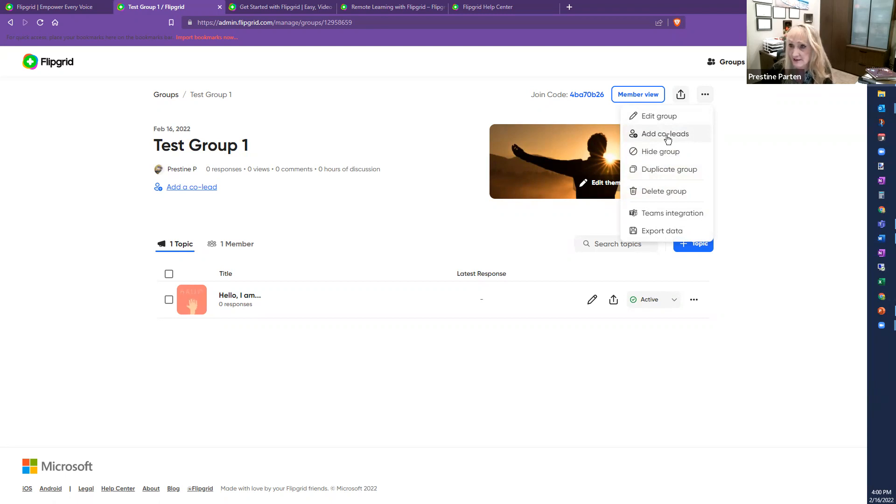
{"action": "left_click", "coordinate": [709, 134]}
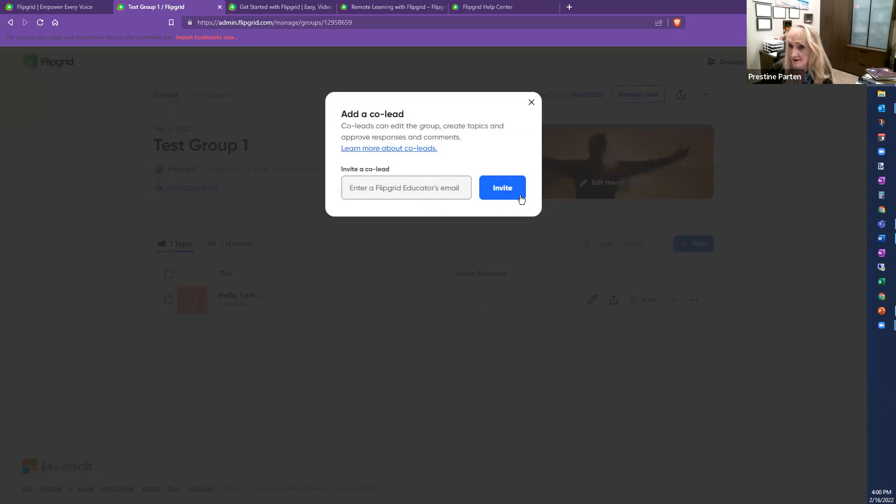
{"action": "left_click", "coordinate": [531, 102]}
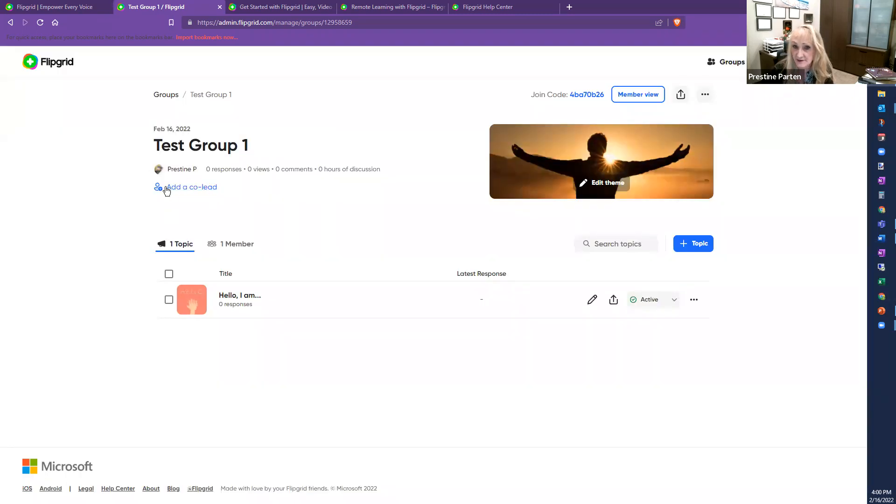
{"action": "left_click", "coordinate": [705, 95]}
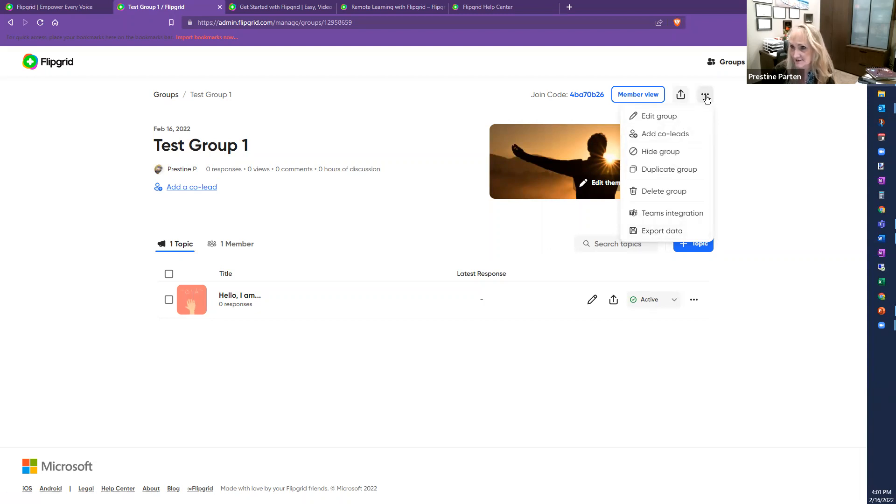
Step: Dismiss the options menu, preview Test Group 1 in Member view, then close that preview tab
{"action": "left_click", "coordinate": [346, 209]}
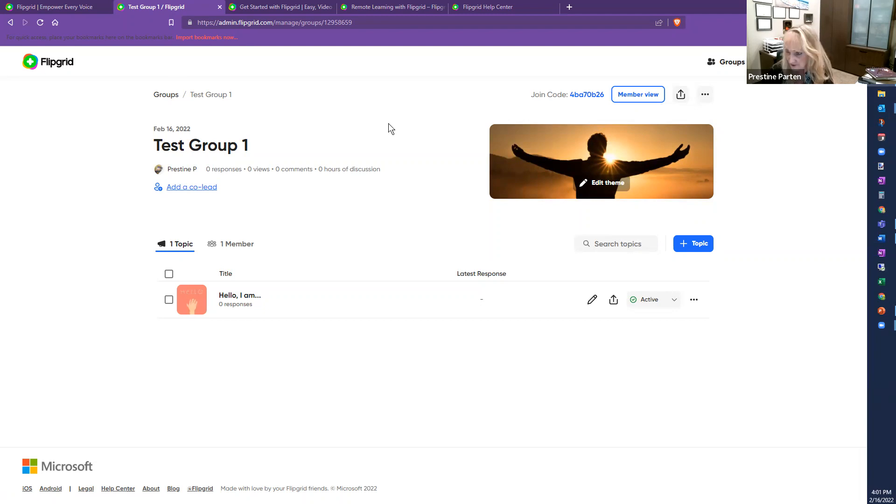
{"action": "left_click", "coordinate": [637, 98]}
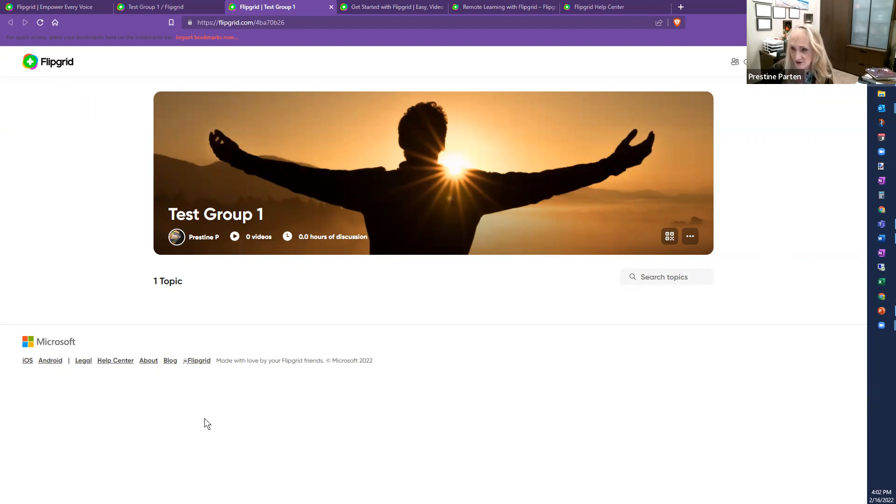
{"action": "left_click", "coordinate": [331, 6]}
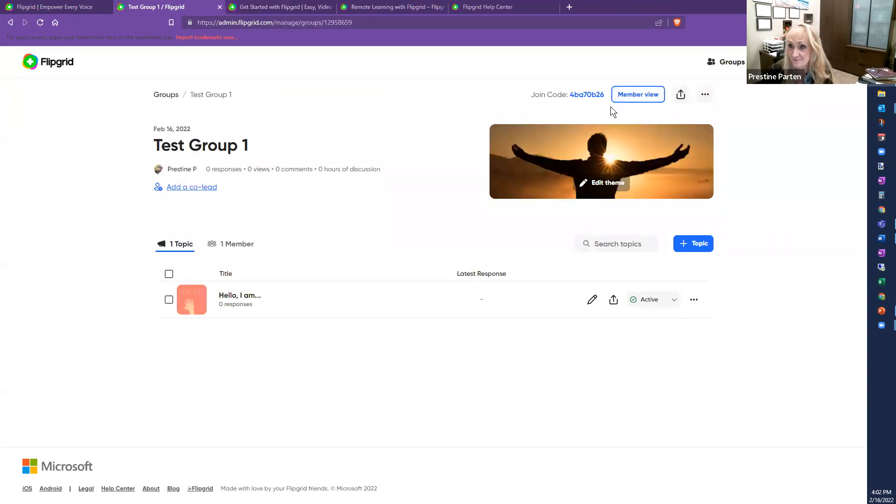
Step: Go to the list of all groups and reopen Test Group 1
{"action": "left_click", "coordinate": [725, 64]}
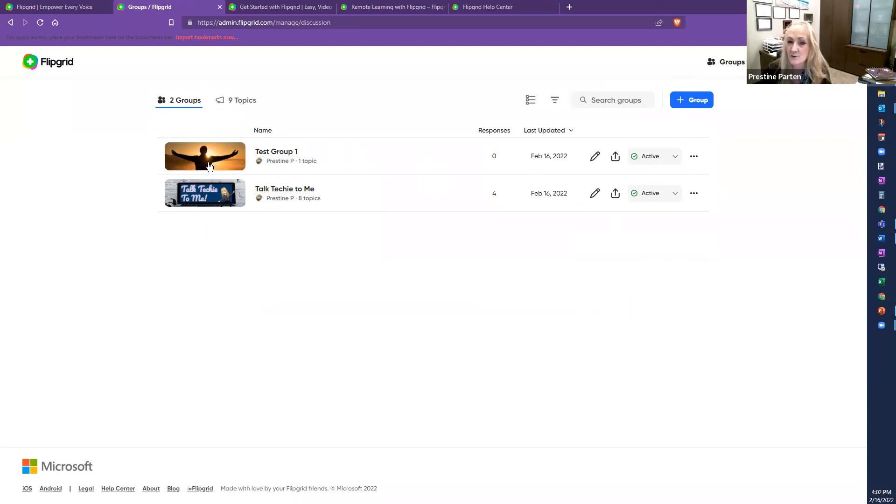
{"action": "left_click", "coordinate": [213, 155]}
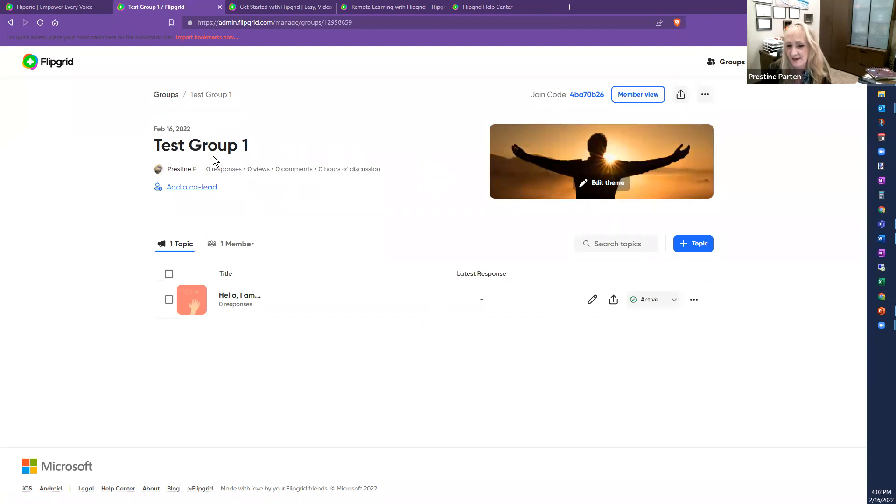
Step: Open a new Create topic form in Test Group 1, with a 1 minute 30 seconds recording time
{"action": "left_click", "coordinate": [694, 244]}
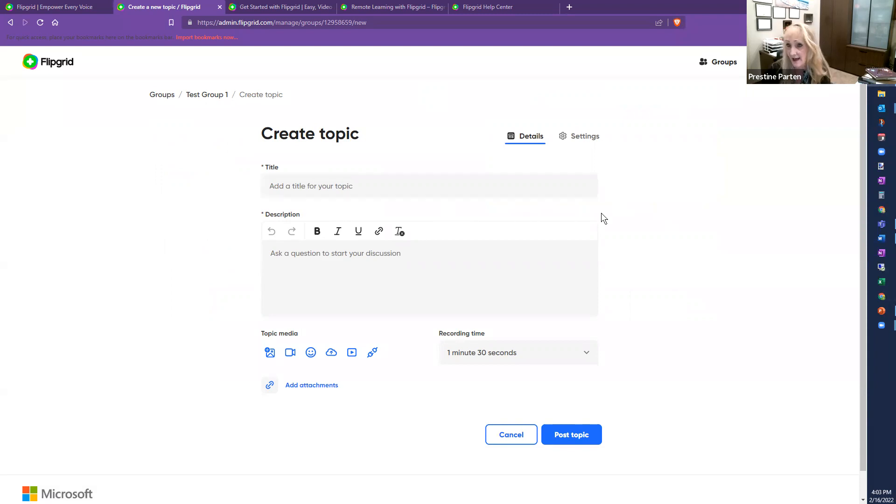
{"action": "left_click", "coordinate": [295, 187]}
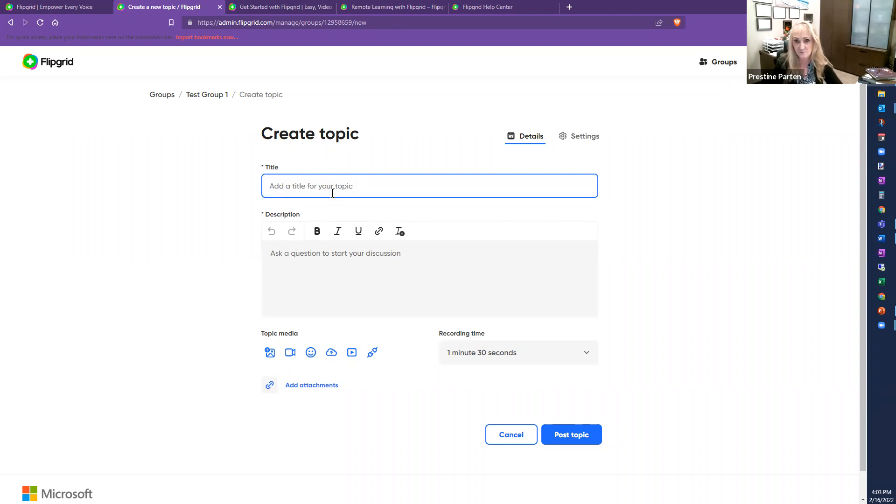
Step: Title the topic 'Test of Flipgrid Topics' and type placeholder text as its description
{"action": "type", "text": "Test "}
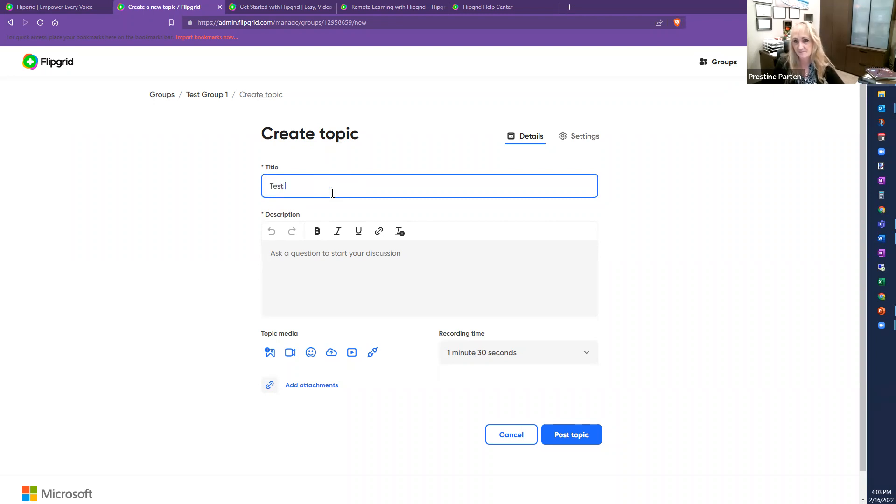
{"action": "type", "text": "of "}
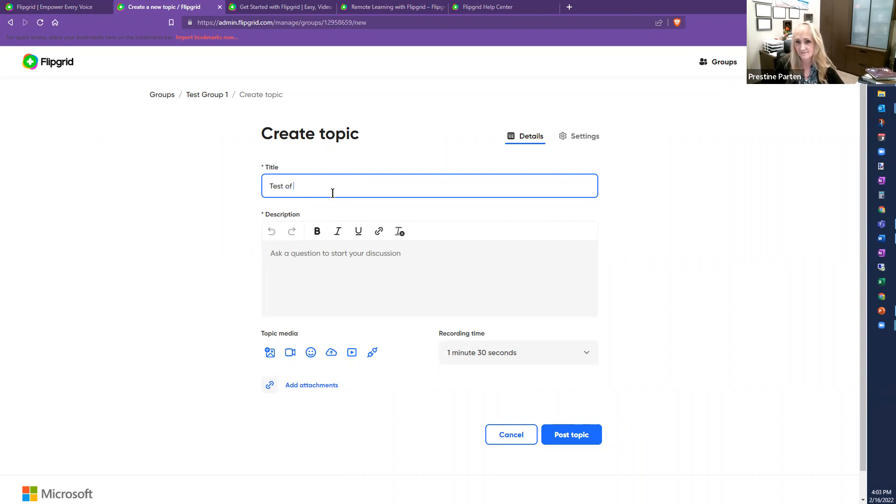
{"action": "type", "text": "Flipgrid Topics"}
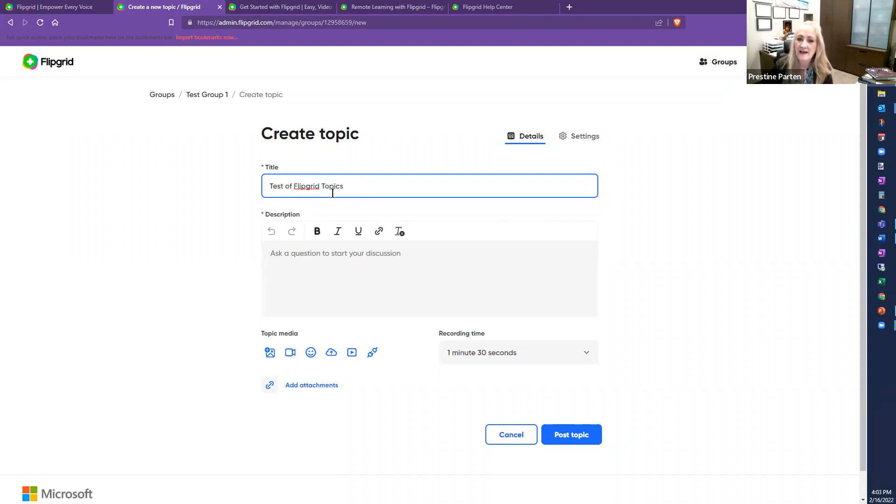
{"action": "left_click", "coordinate": [291, 249]}
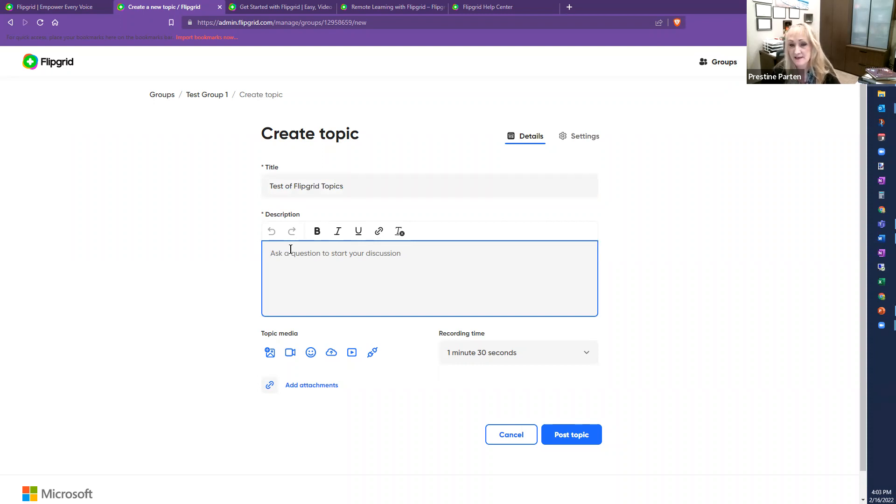
{"action": "type", "text": "lkasjdlkjsdfjsd;"}
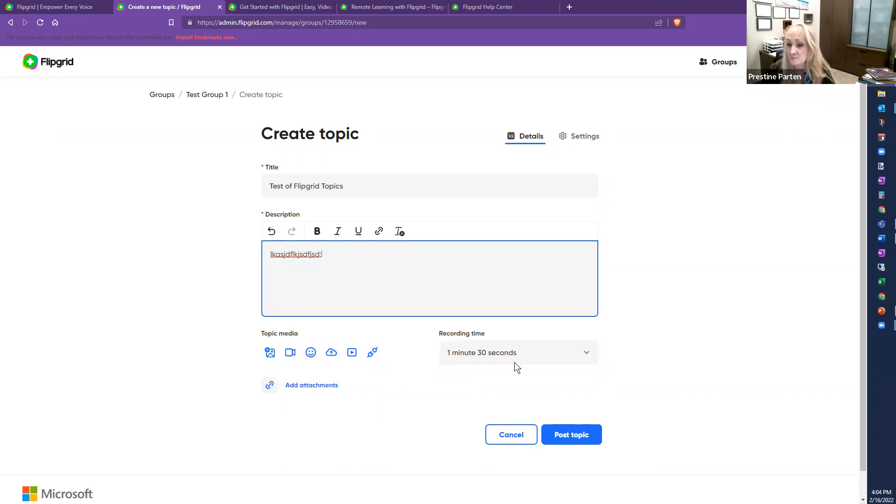
{"action": "left_click", "coordinate": [589, 353]}
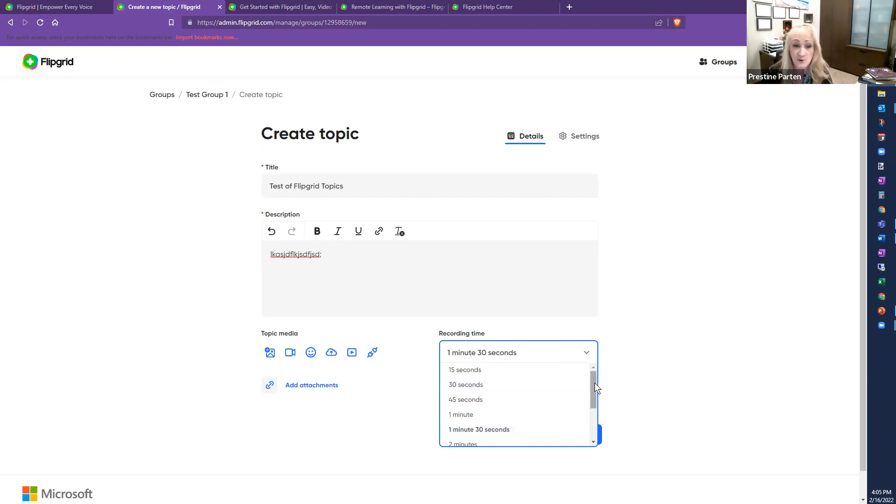
{"action": "scroll", "coordinate": [594, 379], "scroll_direction": "down", "scroll_amount": 3}
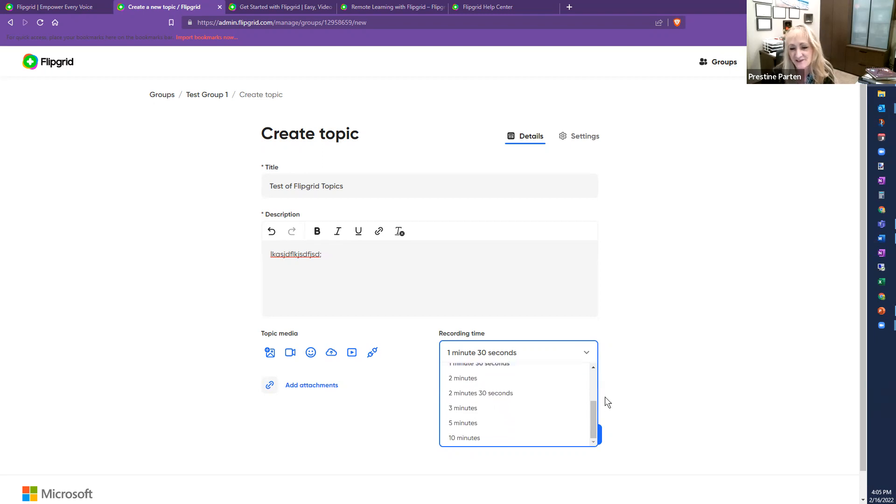
{"action": "left_click_drag", "start_coordinate": [592, 414], "coordinate": [595, 381]}
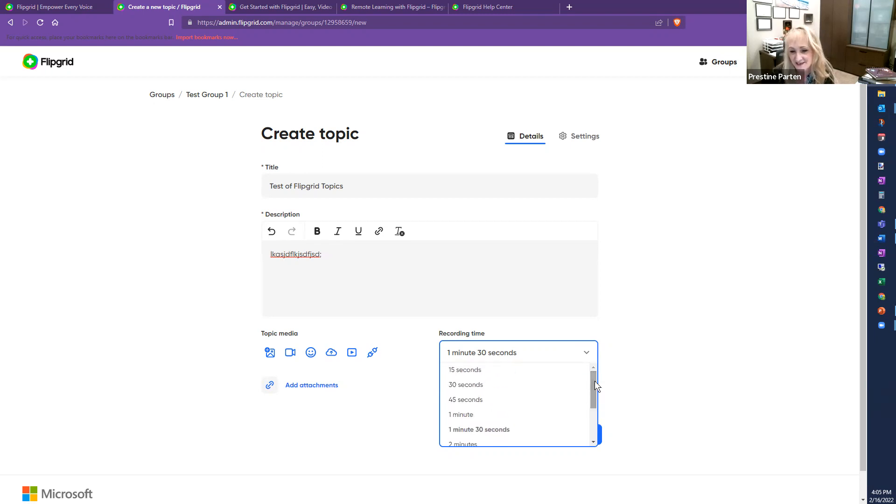
{"action": "left_click", "coordinate": [494, 353]}
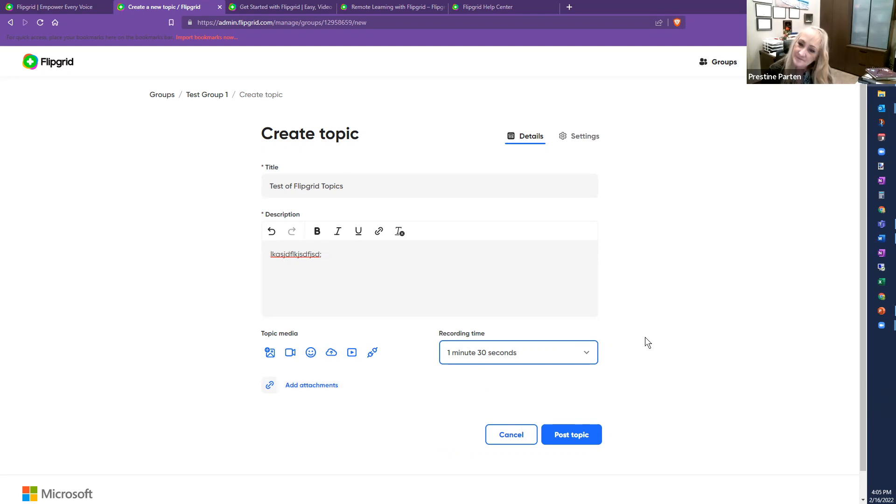
{"action": "left_click", "coordinate": [581, 139]}
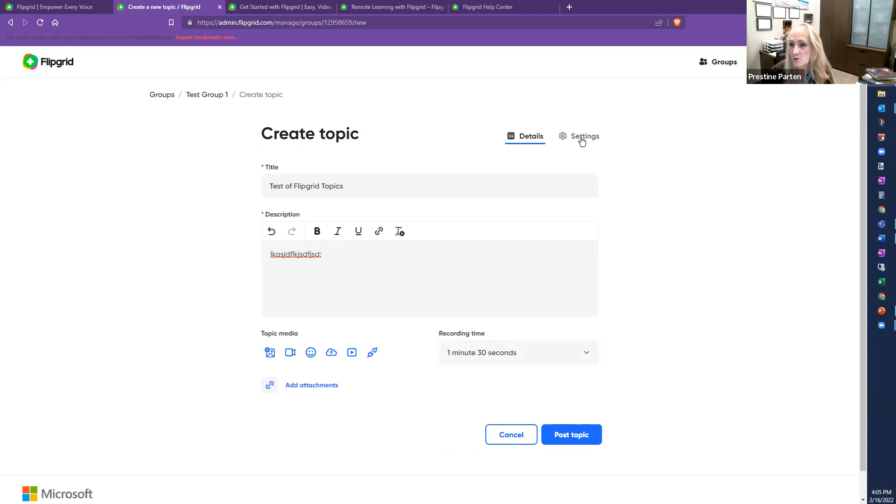
Step: Open the topic's Settings and keep its Topic Status set to Active
{"action": "left_click", "coordinate": [582, 139]}
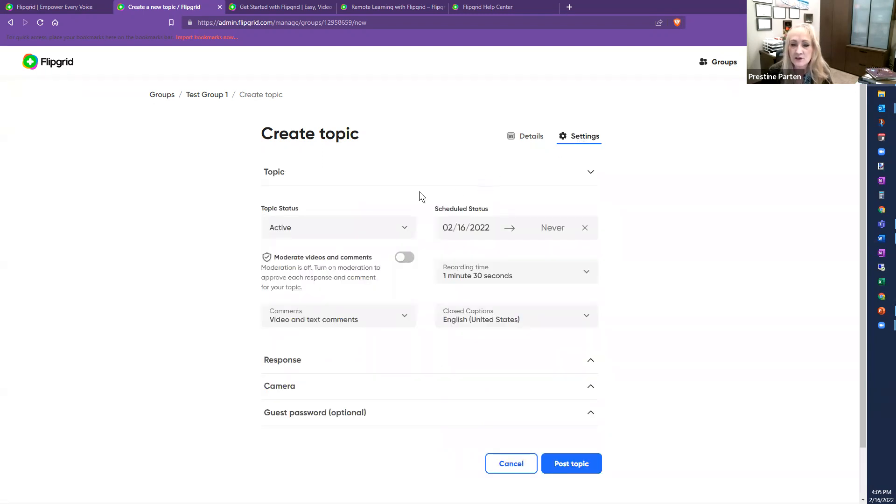
{"action": "left_click", "coordinate": [403, 228]}
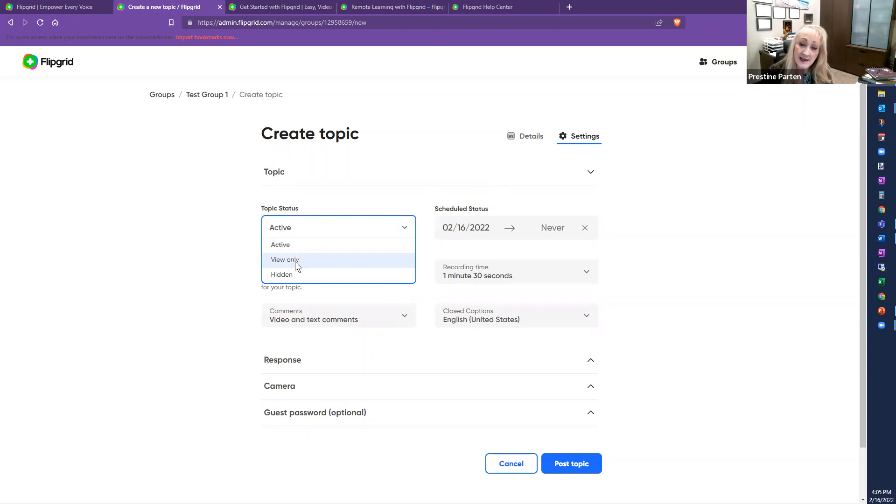
{"action": "scroll", "coordinate": [295, 262], "scroll_direction": "down", "scroll_amount": 1}
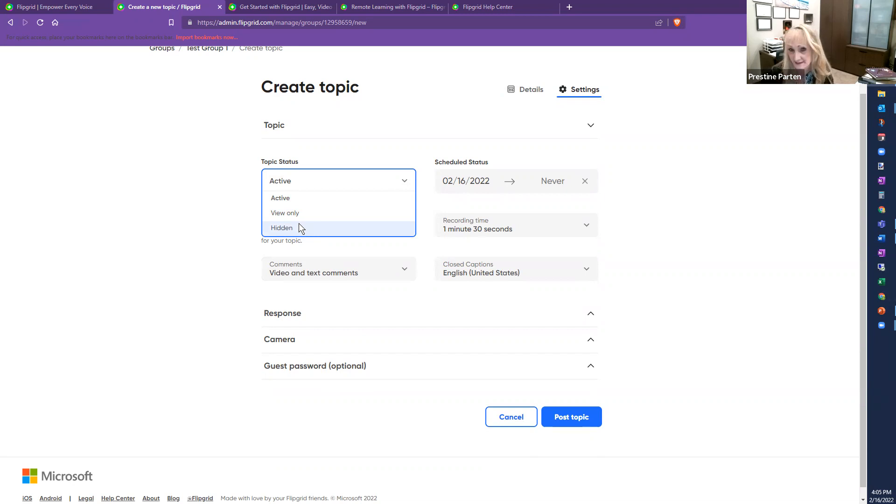
{"action": "left_click", "coordinate": [347, 200]}
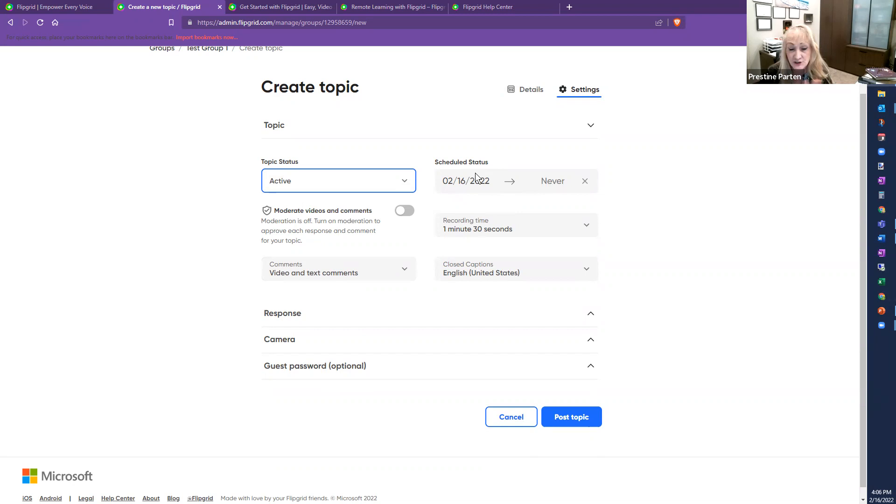
Step: Set the topic's scheduled start date to March 1, 2022 and end date to March 15, 2022
{"action": "left_click", "coordinate": [460, 181]}
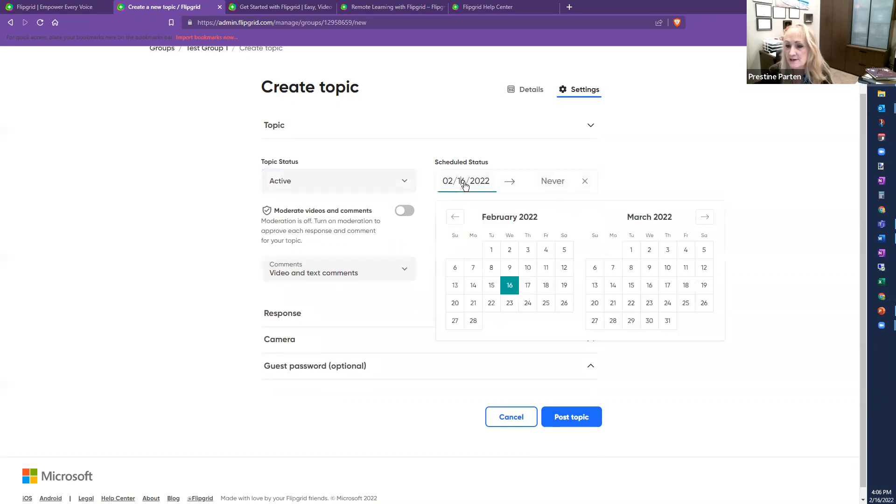
{"action": "left_click", "coordinate": [631, 250]}
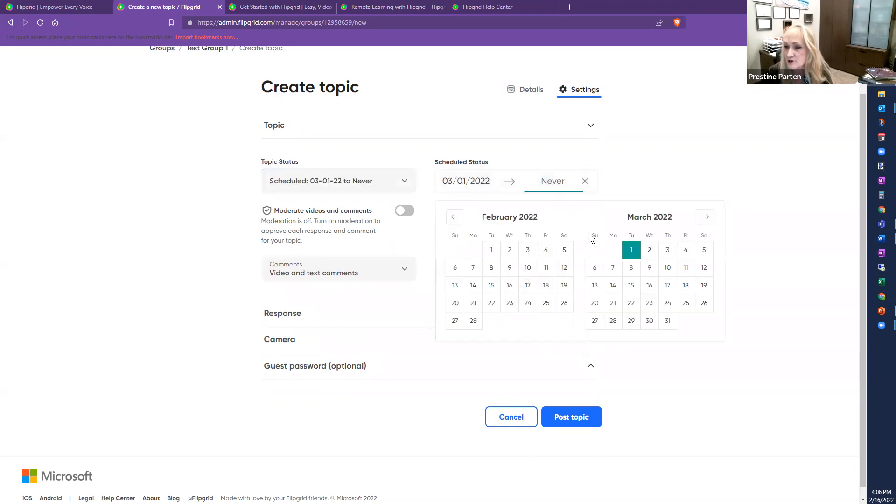
{"action": "left_click", "coordinate": [551, 184]}
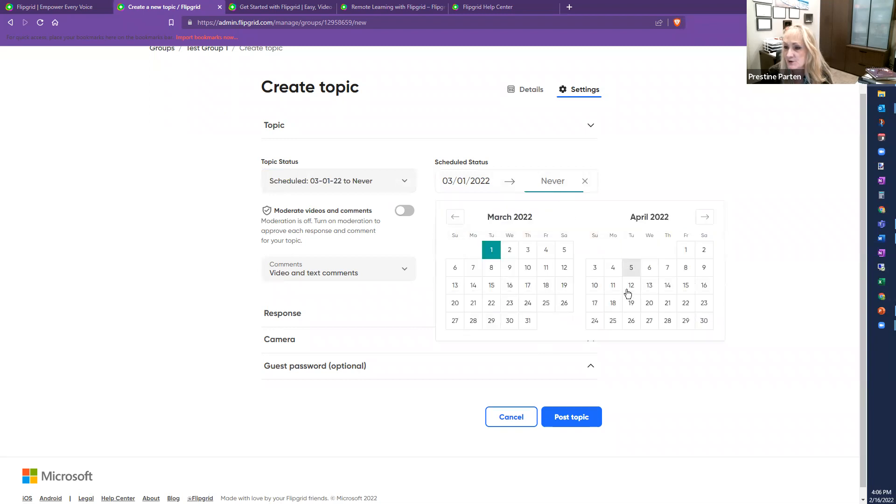
{"action": "left_click", "coordinate": [491, 285]}
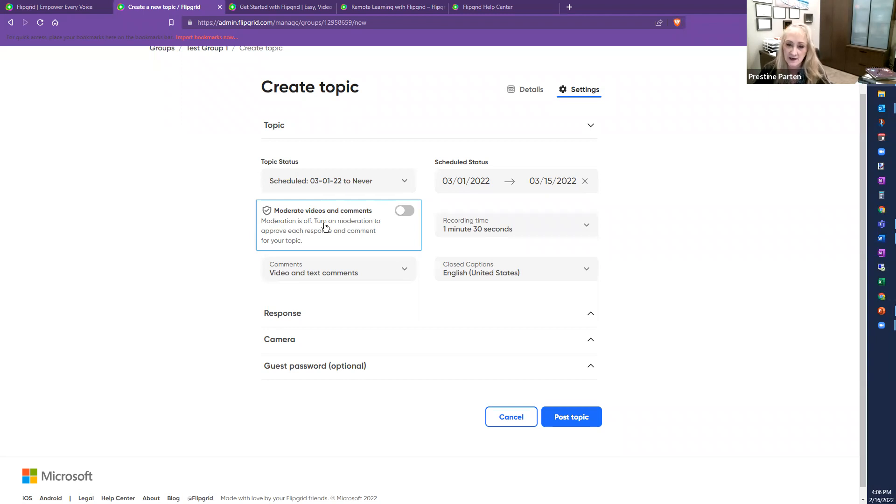
Step: Switch on Moderate videos and comments for the topic
{"action": "left_click", "coordinate": [404, 212]}
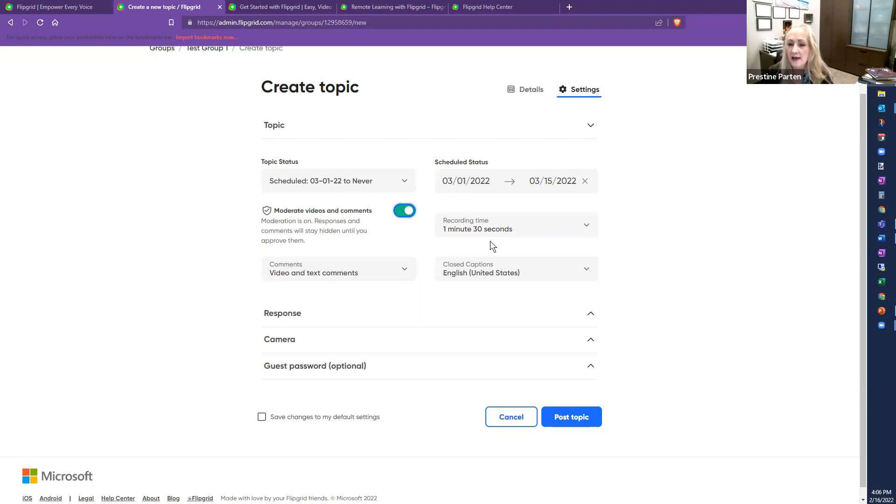
{"action": "left_click", "coordinate": [567, 226]}
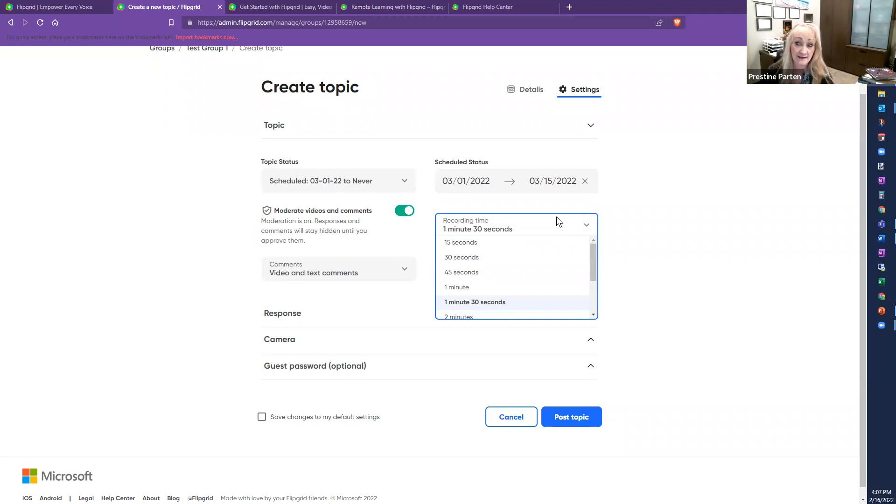
{"action": "left_click", "coordinate": [560, 224]}
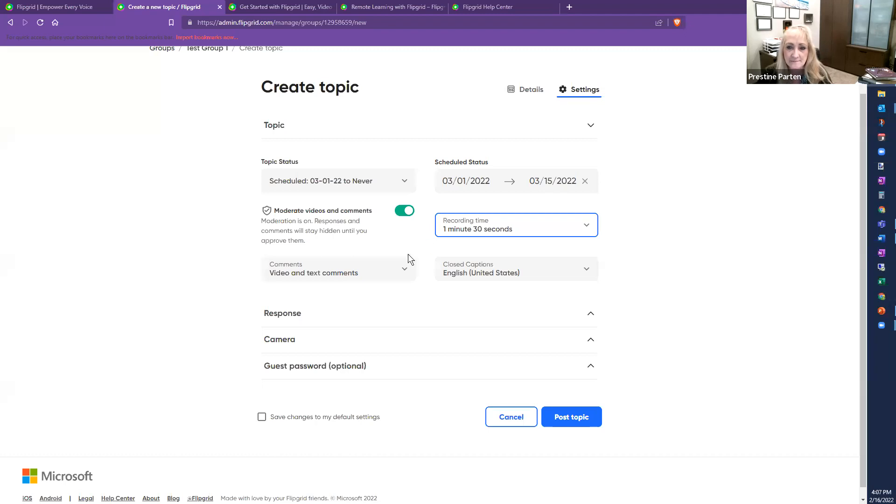
{"action": "left_click", "coordinate": [393, 265]}
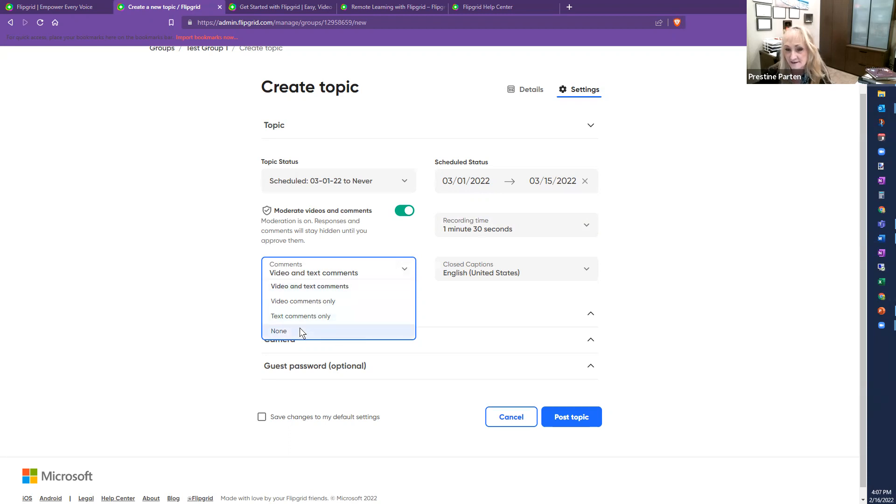
{"action": "left_click", "coordinate": [321, 284]}
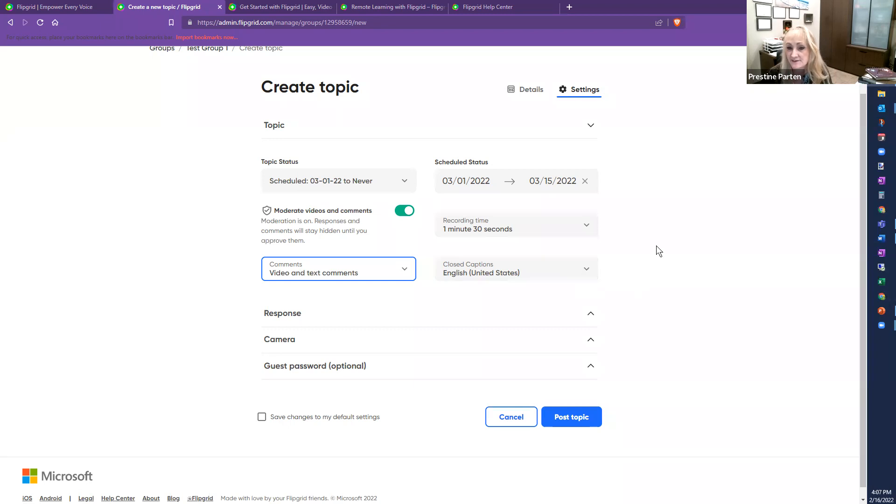
{"action": "scroll", "coordinate": [656, 245], "scroll_direction": "down", "scroll_amount": 1}
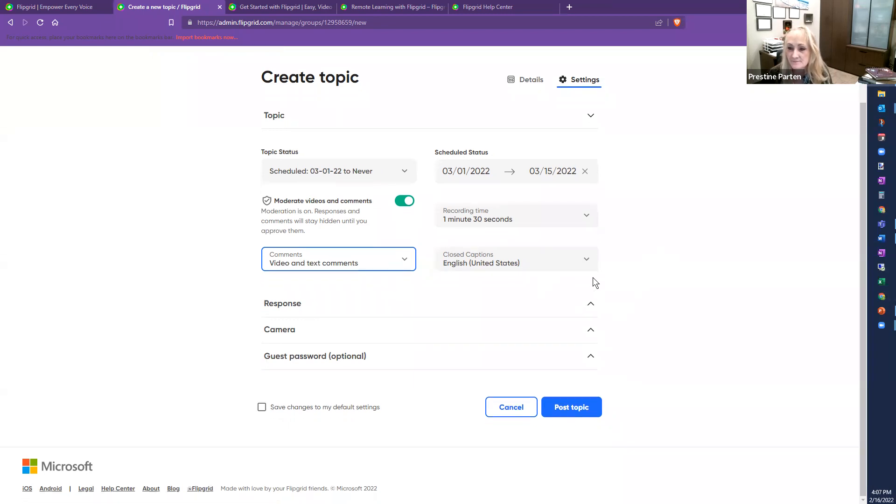
{"action": "left_click", "coordinate": [585, 259]}
{"action": "scroll", "coordinate": [564, 288], "scroll_direction": "down", "scroll_amount": 5}
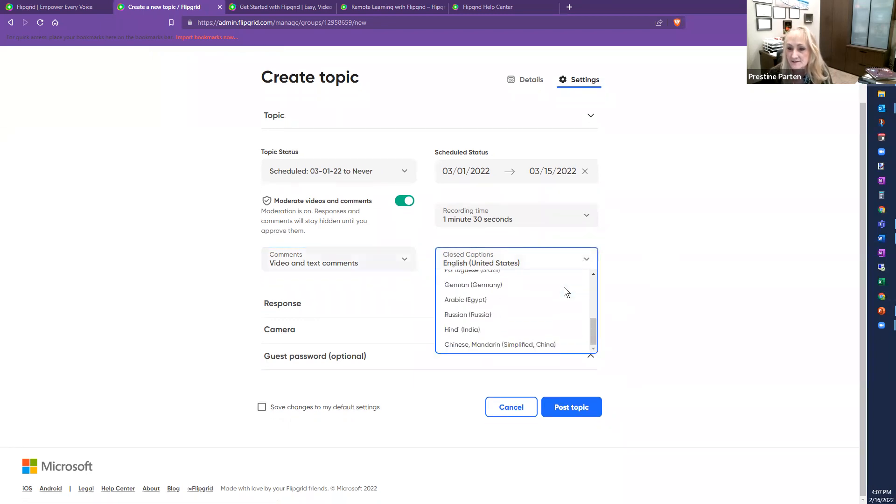
{"action": "scroll", "coordinate": [563, 285], "scroll_direction": "up", "scroll_amount": 3}
{"action": "scroll", "coordinate": [563, 290], "scroll_direction": "up", "scroll_amount": 1}
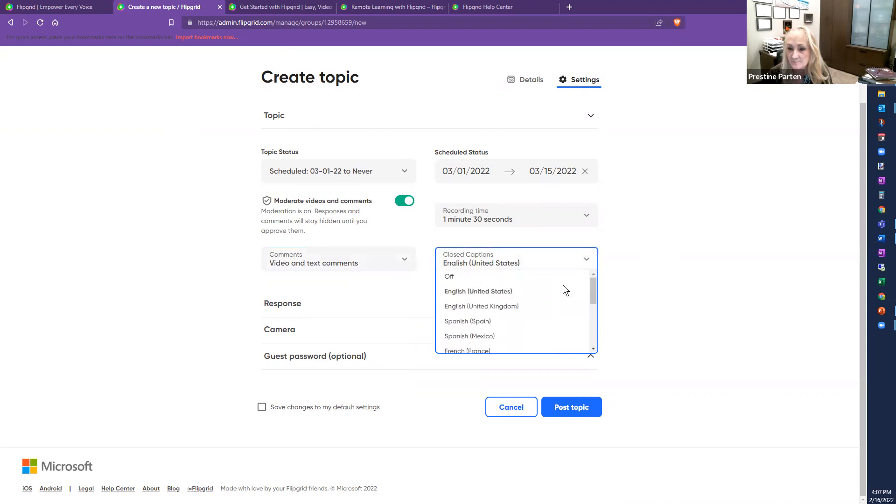
{"action": "left_click", "coordinate": [521, 294]}
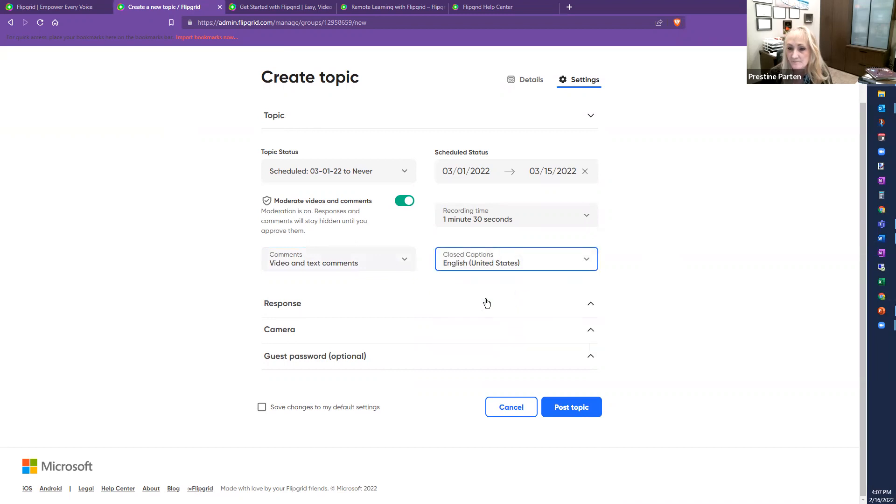
Step: Expand Response settings, keeping Allow download and share on and likes on videos off
{"action": "left_click", "coordinate": [590, 304]}
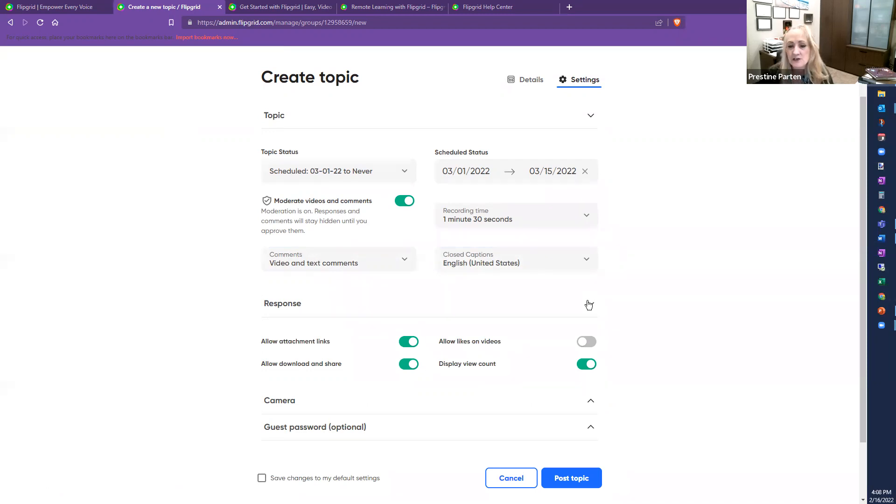
{"action": "scroll", "coordinate": [223, 338], "scroll_direction": "down", "scroll_amount": 1}
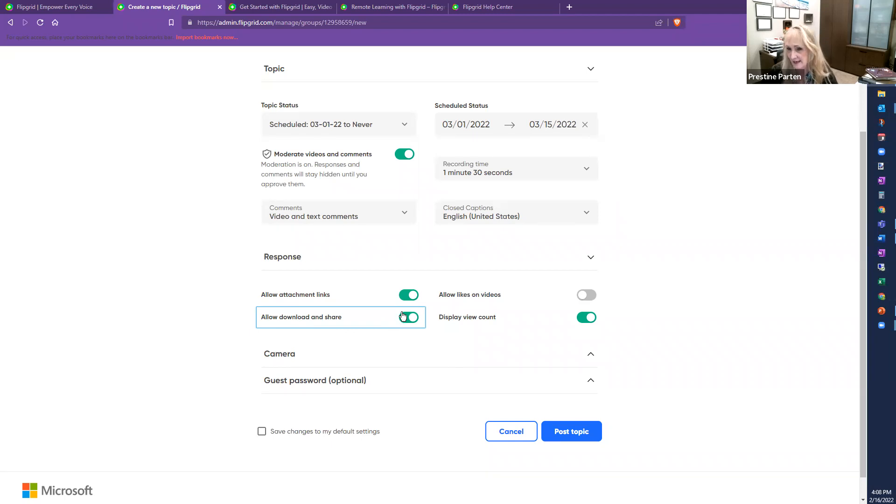
{"action": "left_click", "coordinate": [408, 318]}
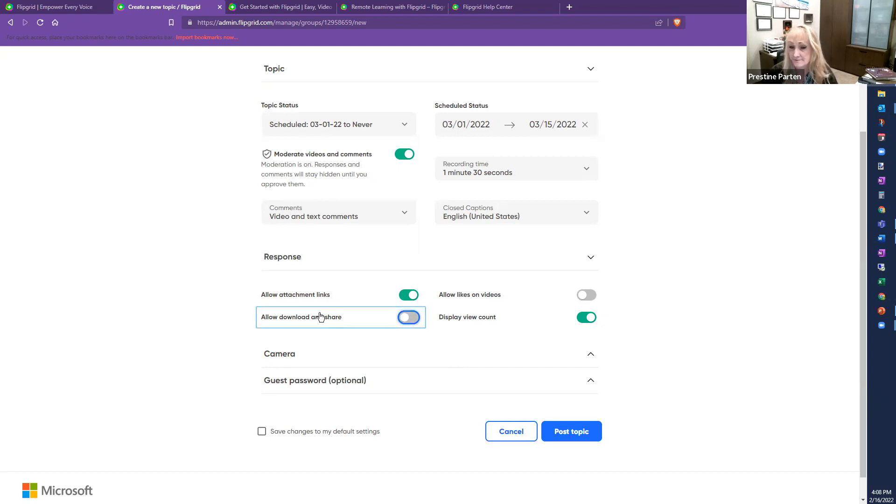
{"action": "left_click", "coordinate": [404, 319]}
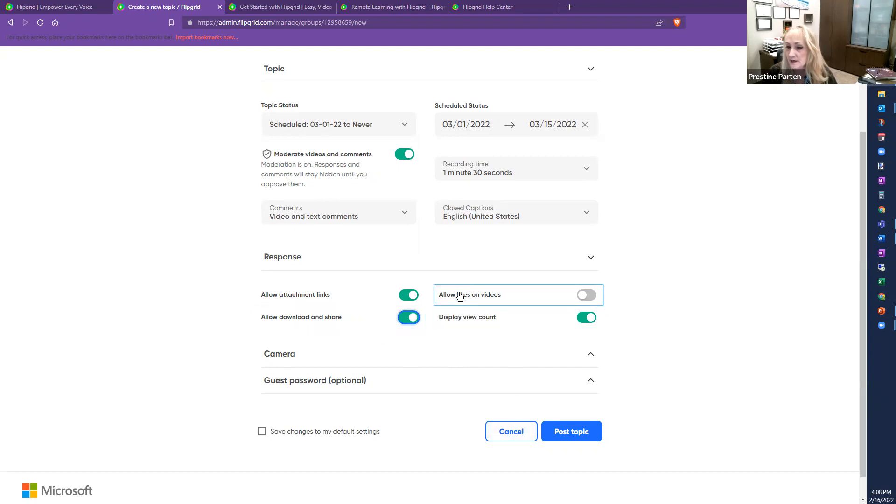
{"action": "left_click", "coordinate": [577, 302]}
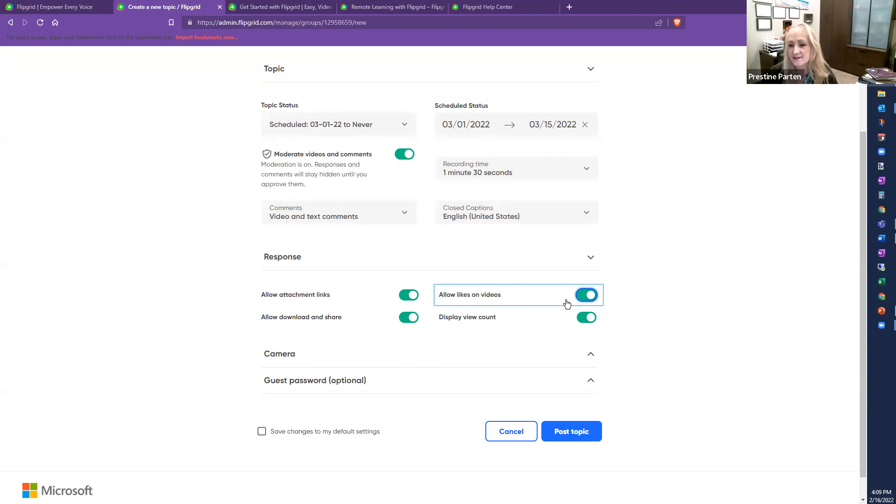
{"action": "left_click", "coordinate": [582, 299]}
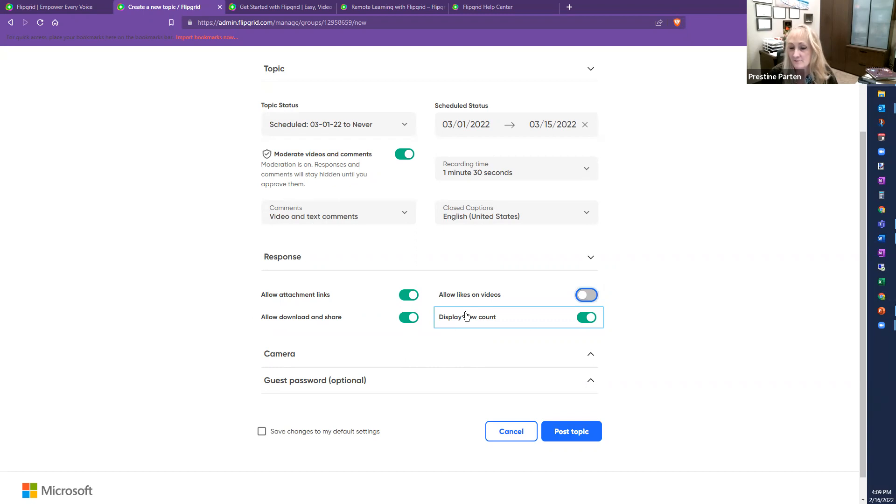
{"action": "scroll", "coordinate": [662, 290], "scroll_direction": "down", "scroll_amount": 1}
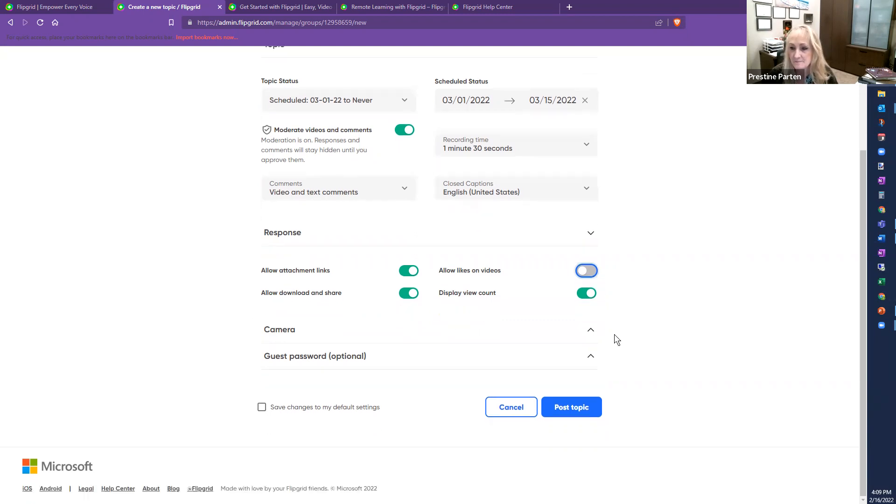
Step: Expand Camera settings, leaving Essentials, Expressions and Sticky Notes all switched on
{"action": "left_click", "coordinate": [587, 330]}
{"action": "scroll", "coordinate": [662, 292], "scroll_direction": "down", "scroll_amount": 1}
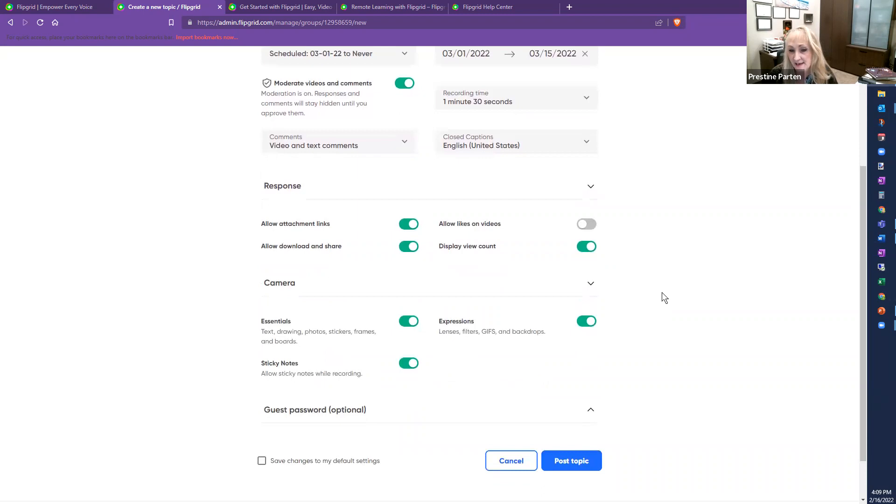
{"action": "scroll", "coordinate": [662, 293], "scroll_direction": "down", "scroll_amount": 1}
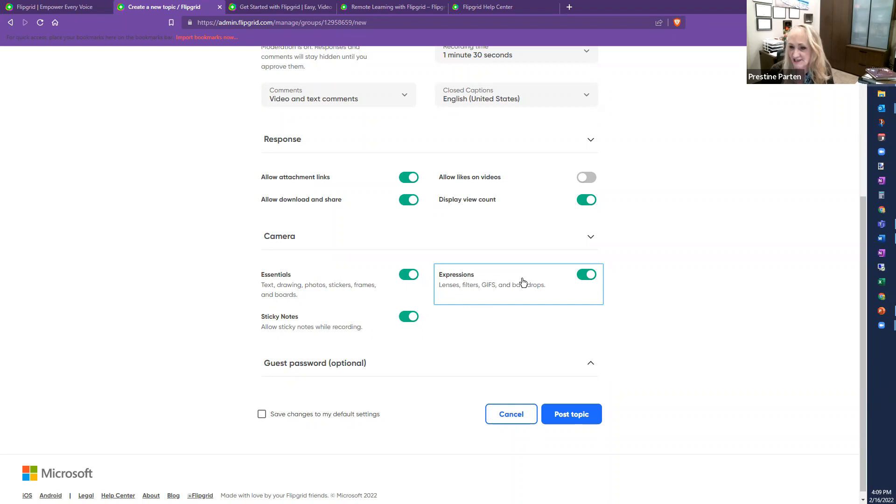
{"action": "left_click", "coordinate": [586, 276]}
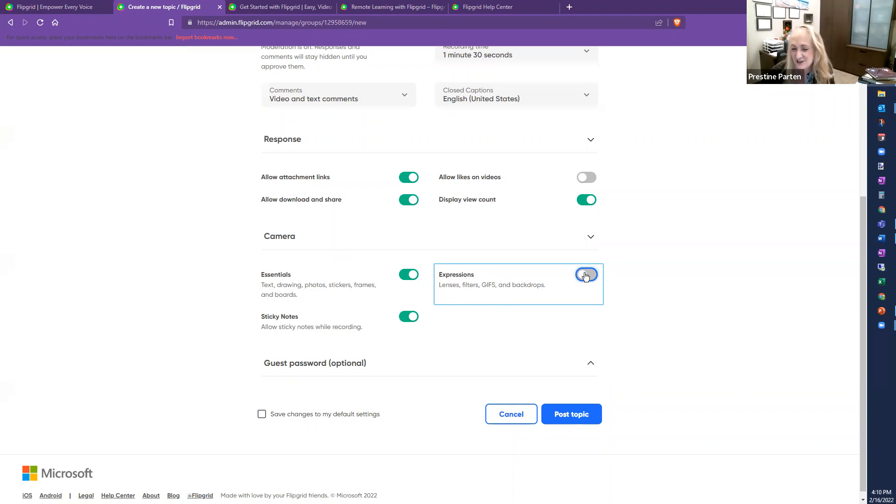
{"action": "left_click", "coordinate": [587, 275]}
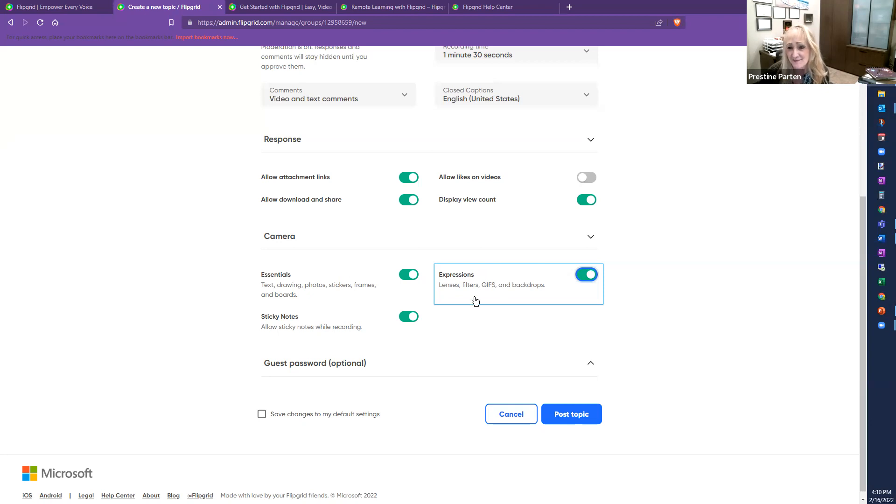
{"action": "left_click", "coordinate": [591, 367]}
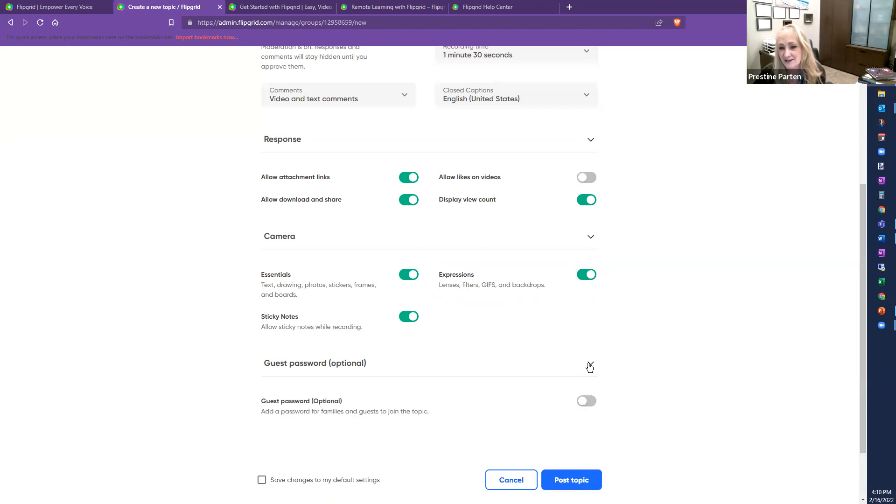
{"action": "scroll", "coordinate": [650, 334], "scroll_direction": "down", "scroll_amount": 1}
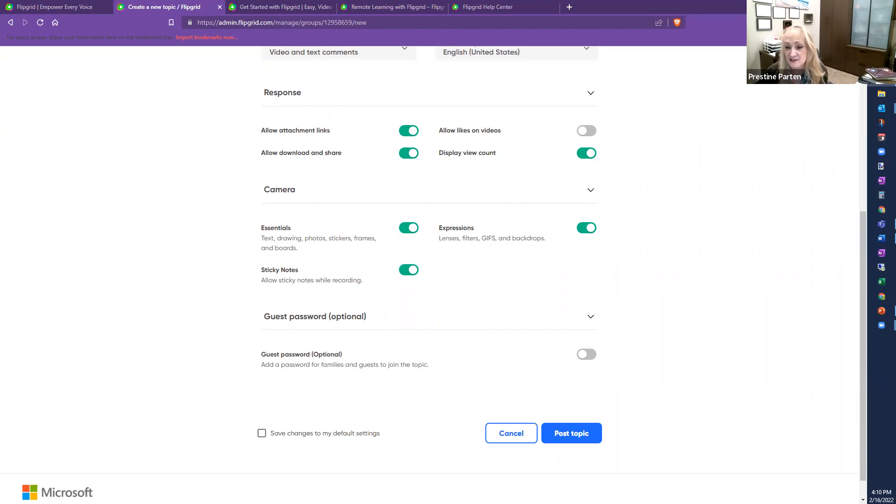
{"action": "left_click", "coordinate": [585, 357]}
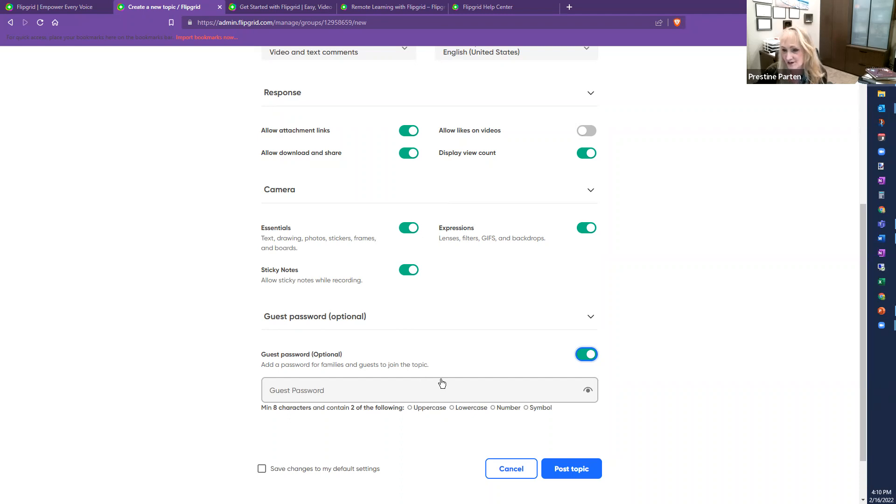
{"action": "left_click", "coordinate": [585, 355]}
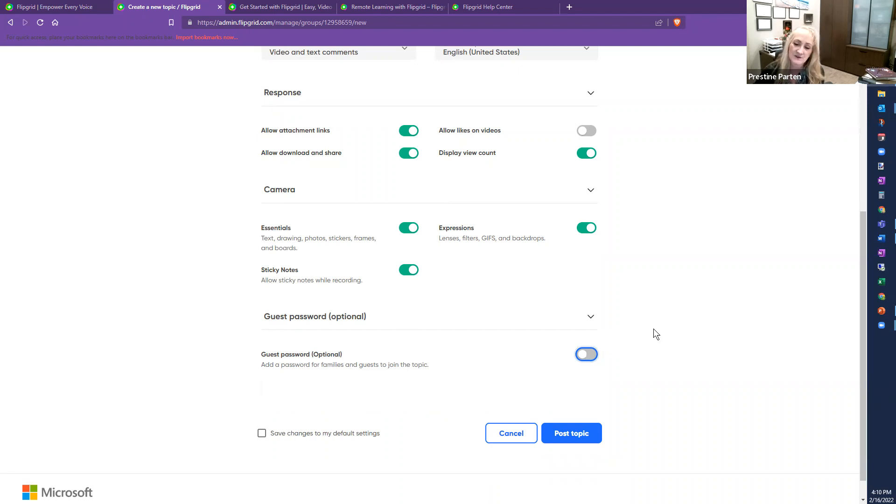
{"action": "scroll", "coordinate": [650, 345], "scroll_direction": "down", "scroll_amount": 1}
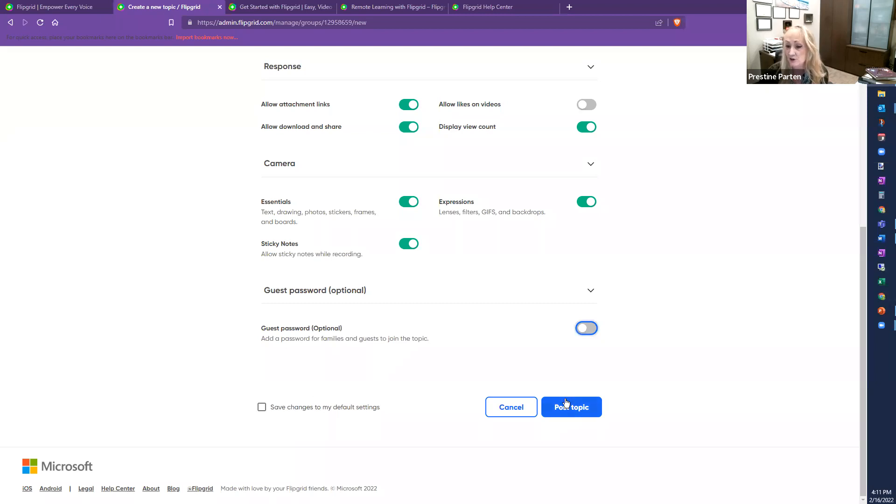
{"action": "scroll", "coordinate": [694, 322], "scroll_direction": "up", "scroll_amount": 6}
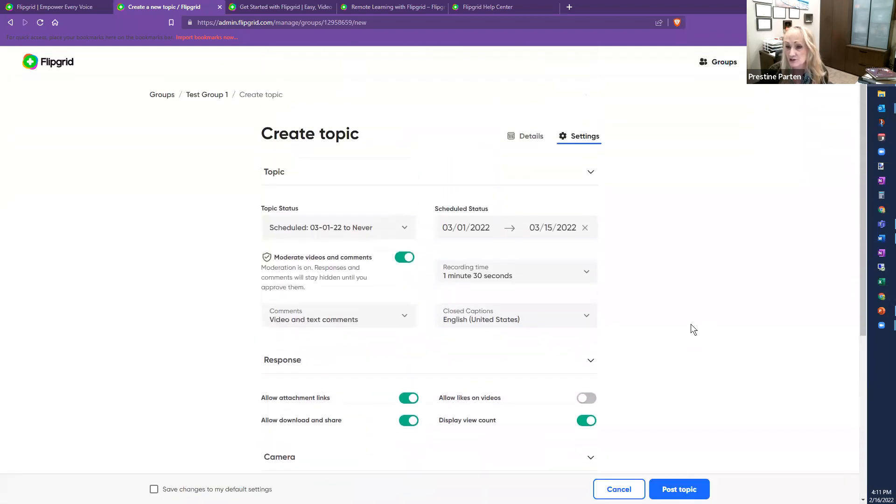
{"action": "scroll", "coordinate": [691, 325], "scroll_direction": "down", "scroll_amount": 6}
Step: Post the topic 'Test of Flipgrid Topics' and dismiss the 'Your topic is ready!' message with All Set!
{"action": "left_click", "coordinate": [577, 442]}
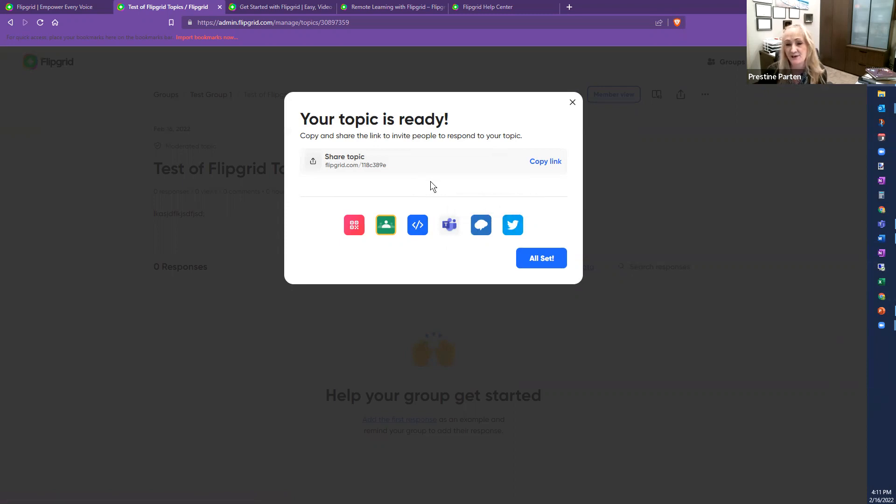
{"action": "left_click", "coordinate": [535, 263]}
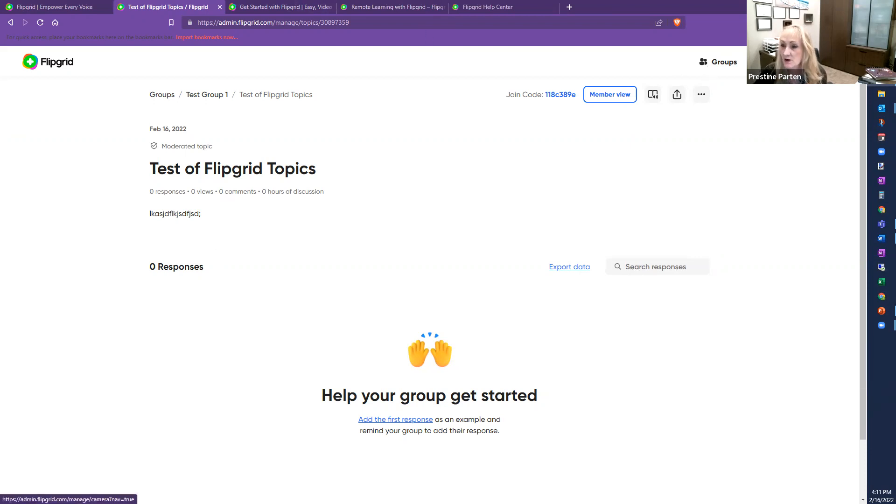
{"action": "left_click", "coordinate": [396, 419]}
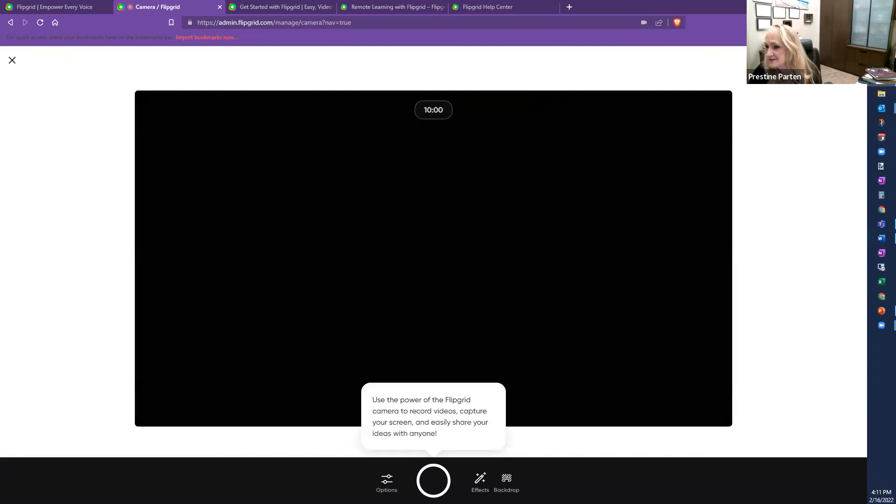
Step: Show the camera's Device settings, listing HP HD Camera and a headset microphone
{"action": "mouse_move", "coordinate": [877, 328]}
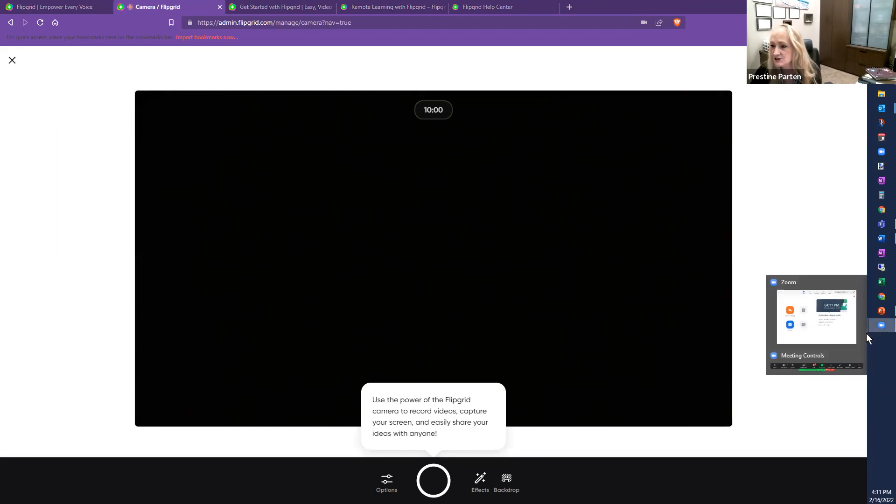
{"action": "left_click", "coordinate": [385, 486]}
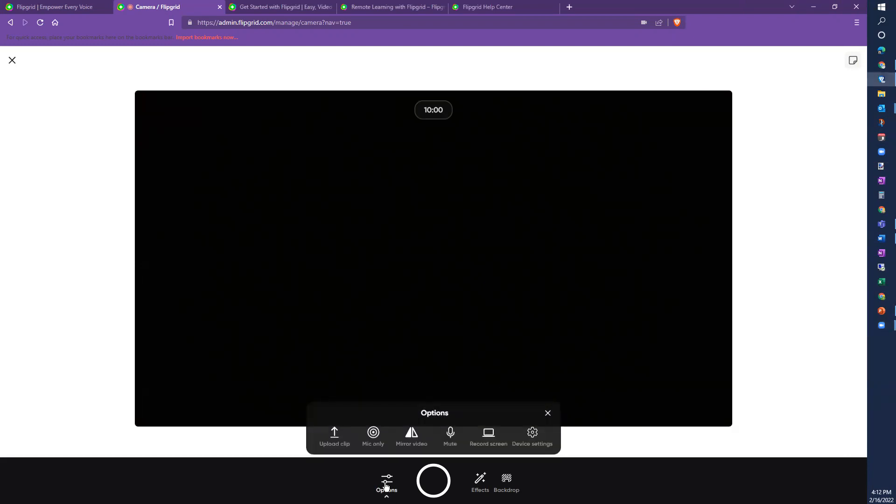
{"action": "left_click", "coordinate": [532, 434]}
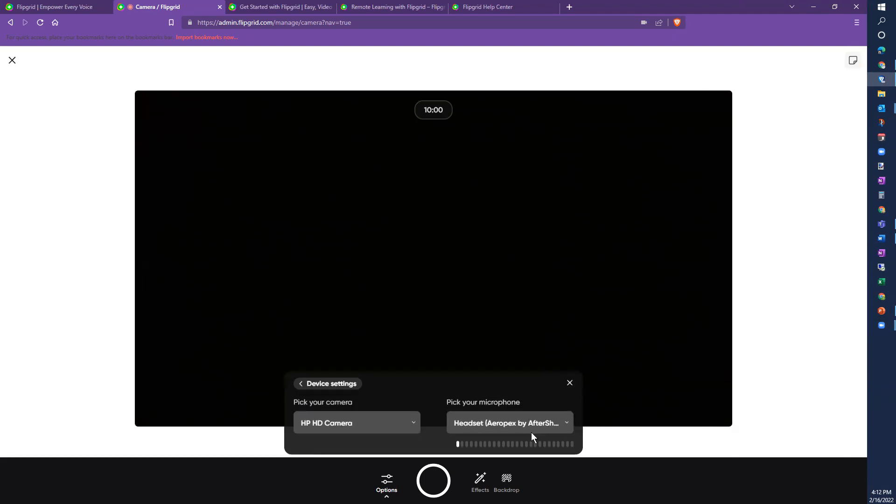
Step: Switch the recording camera to the Logitech HD Webcam C615
{"action": "left_click", "coordinate": [406, 424]}
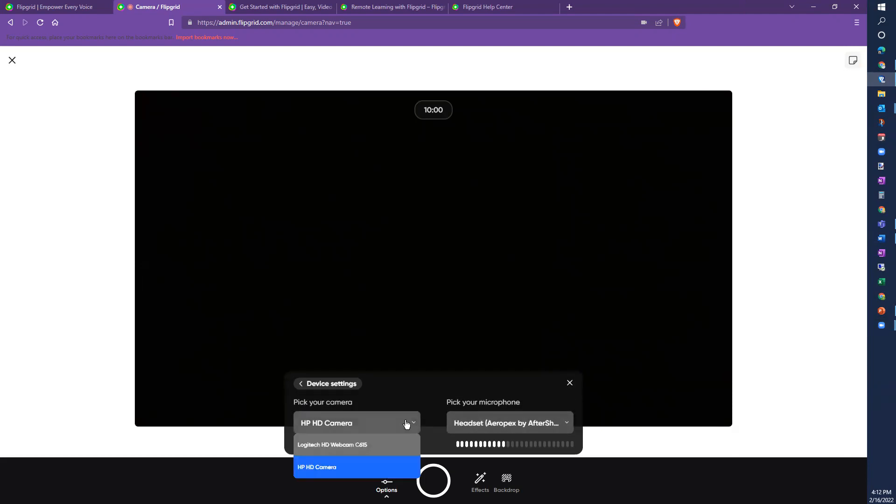
{"action": "left_click", "coordinate": [359, 443]}
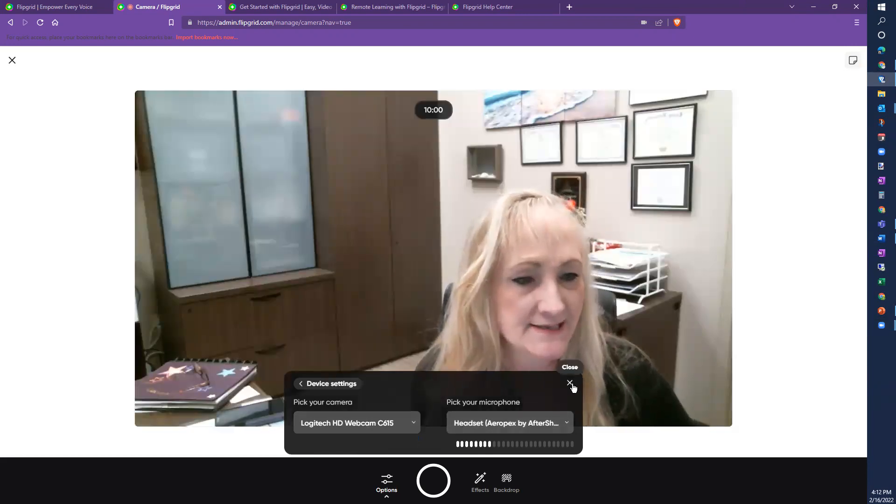
{"action": "left_click", "coordinate": [571, 383]}
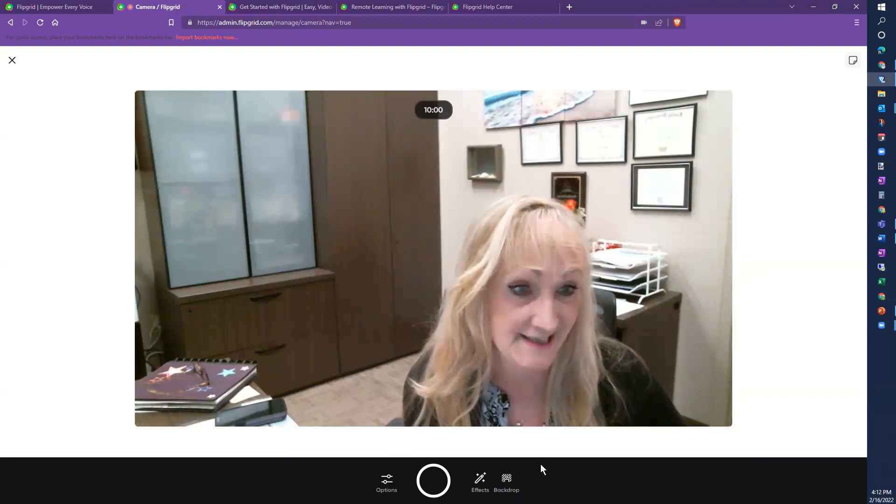
Step: Toggle Mirror video on and back off, then close the recording options
{"action": "left_click", "coordinate": [387, 482]}
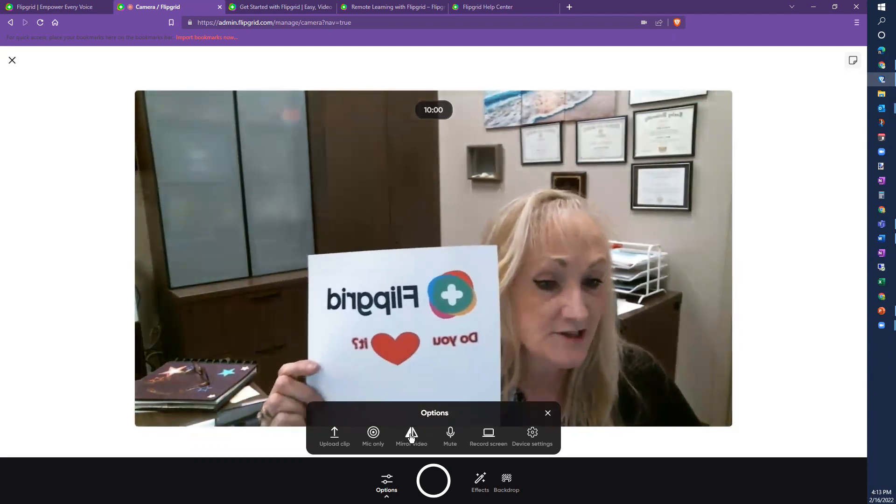
{"action": "left_click", "coordinate": [411, 437]}
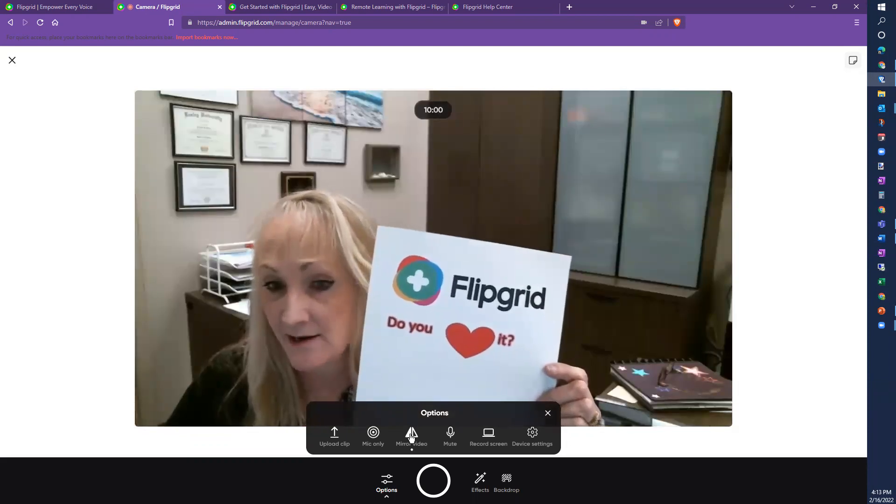
{"action": "left_click", "coordinate": [411, 437]}
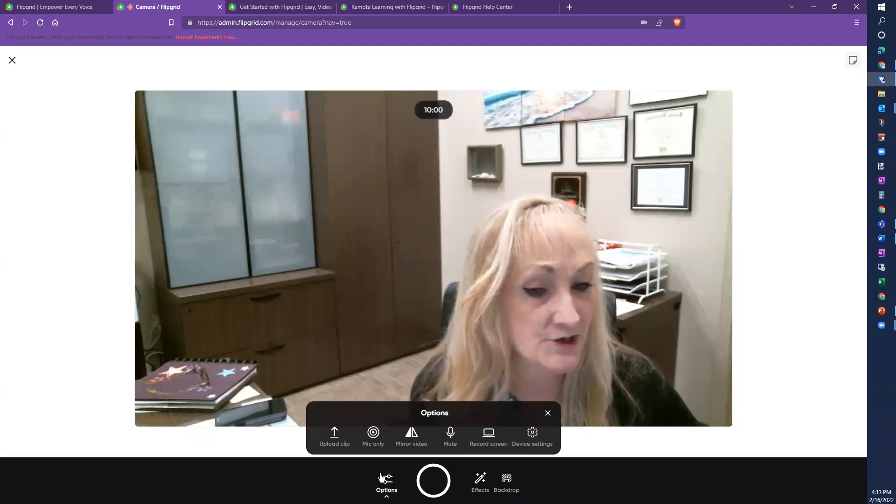
{"action": "left_click", "coordinate": [548, 414]}
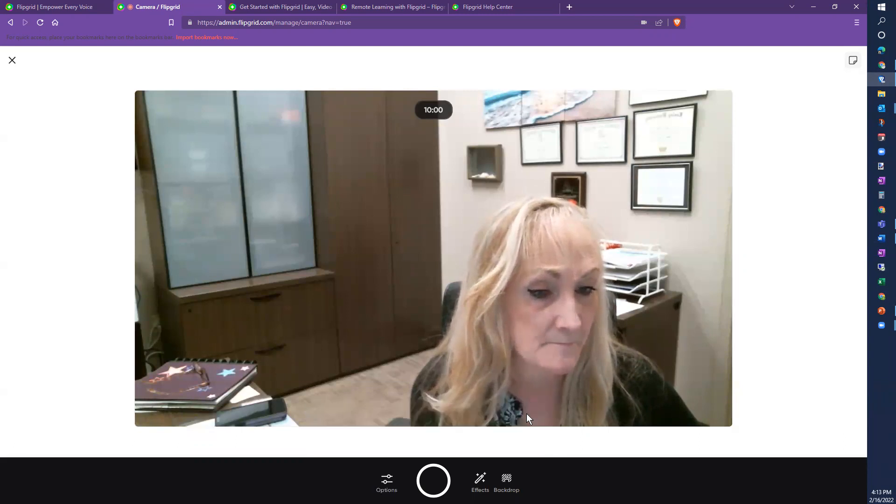
{"action": "left_click", "coordinate": [480, 486]}
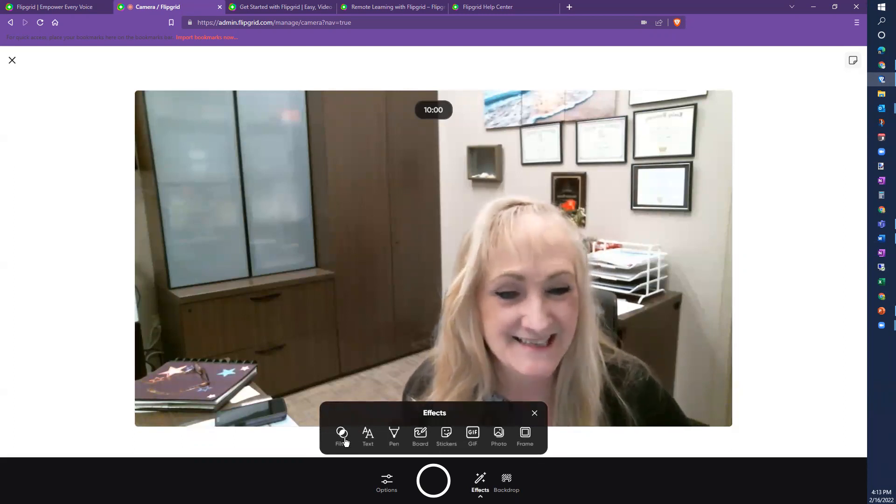
Step: Preview the Golden, Magenta Dreams, teal, Pixelated and Lego camera filters
{"action": "left_click", "coordinate": [343, 439]}
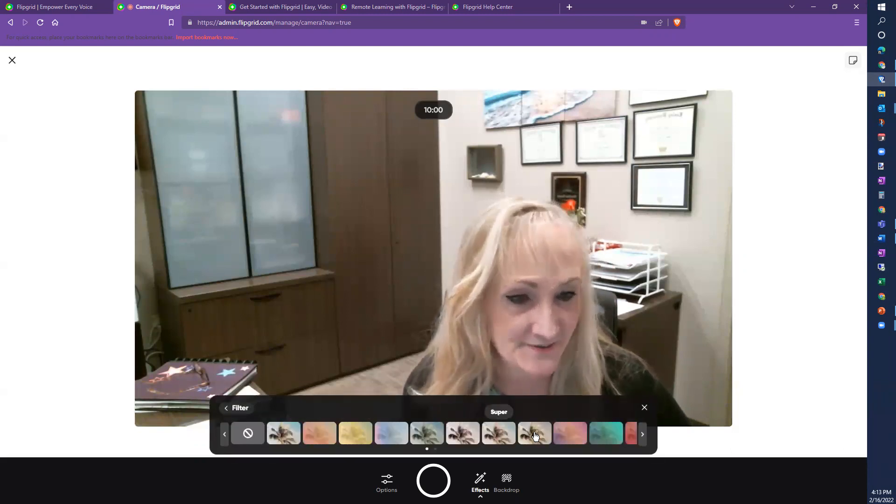
{"action": "left_click", "coordinate": [535, 435]}
{"action": "left_click", "coordinate": [571, 435]}
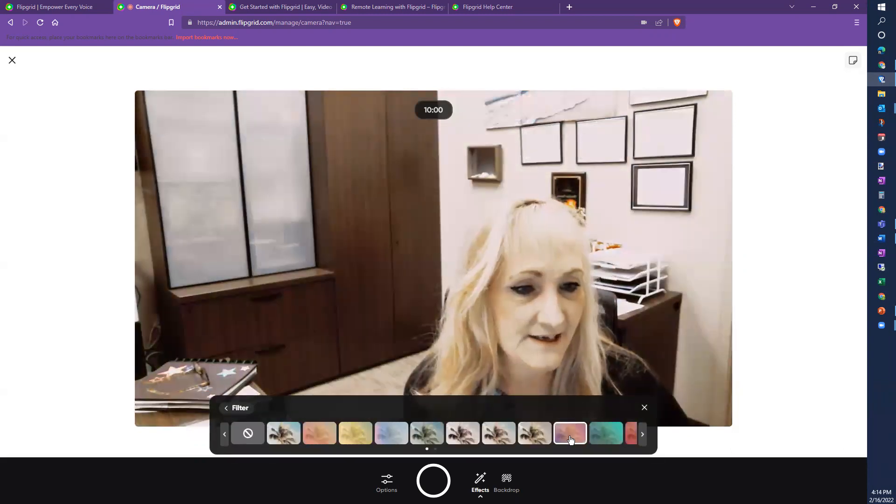
{"action": "left_click", "coordinate": [600, 440]}
{"action": "left_click", "coordinate": [644, 435]}
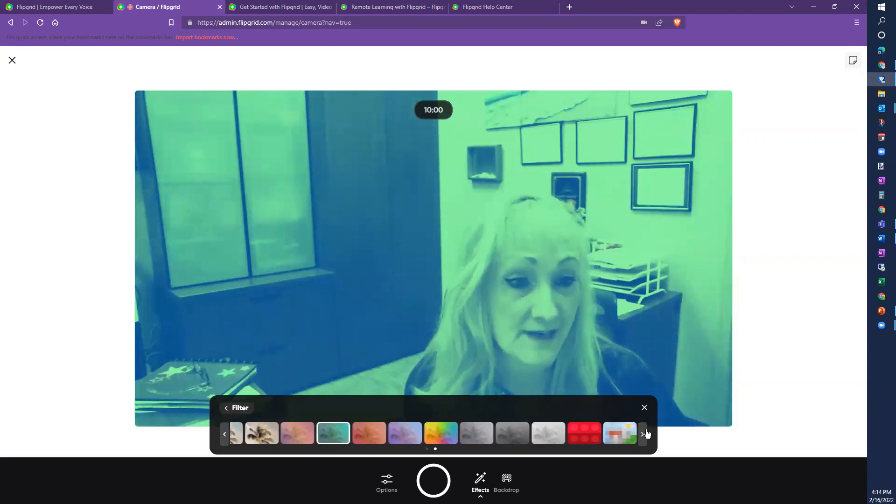
{"action": "left_click", "coordinate": [614, 434]}
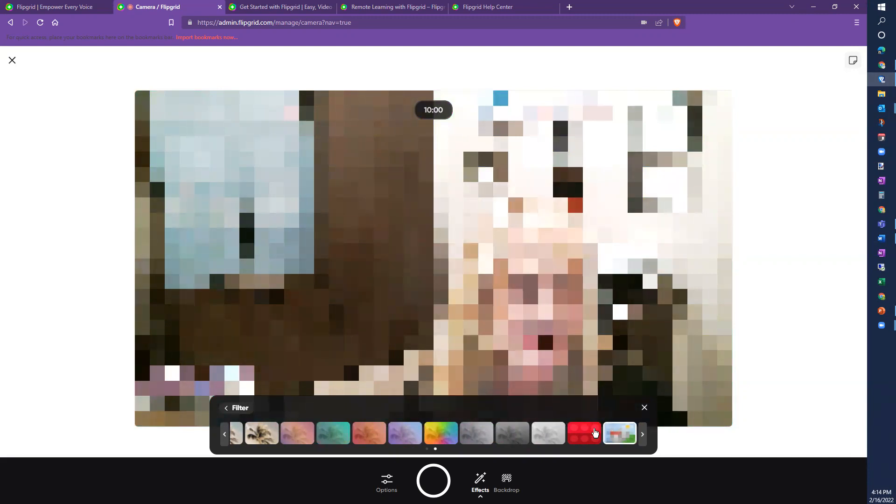
{"action": "left_click", "coordinate": [595, 434]}
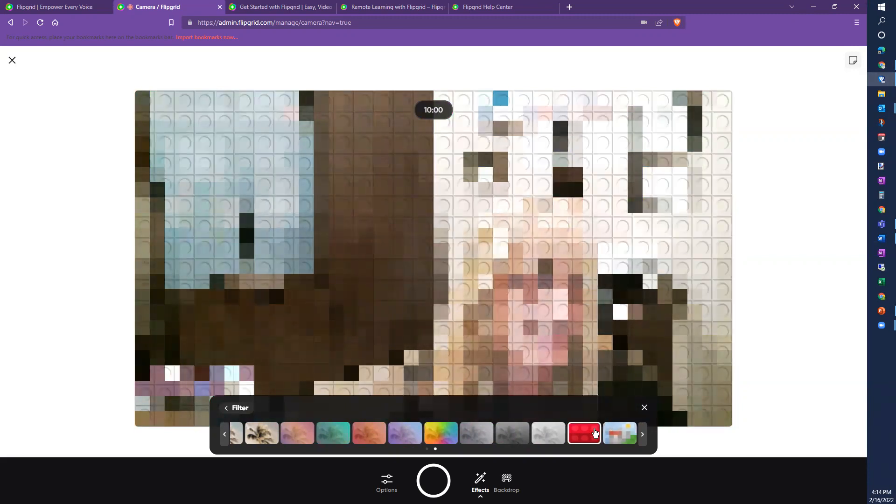
Step: Clear all filters and bring up the Text effect's font styles
{"action": "left_click", "coordinate": [225, 435]}
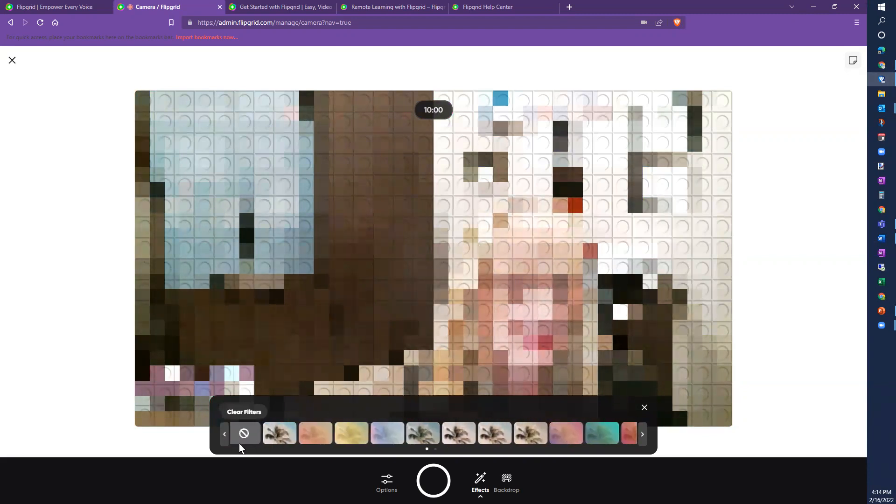
{"action": "left_click", "coordinate": [247, 430]}
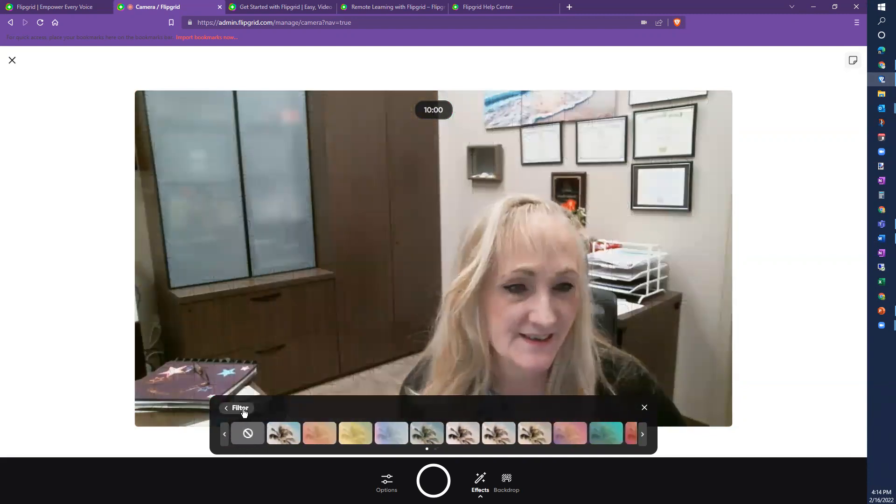
{"action": "left_click", "coordinate": [239, 408]}
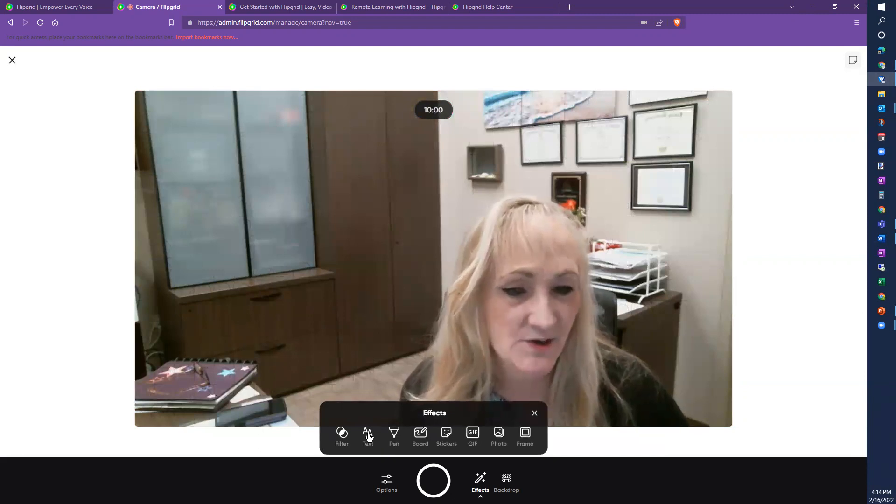
{"action": "left_click", "coordinate": [368, 436]}
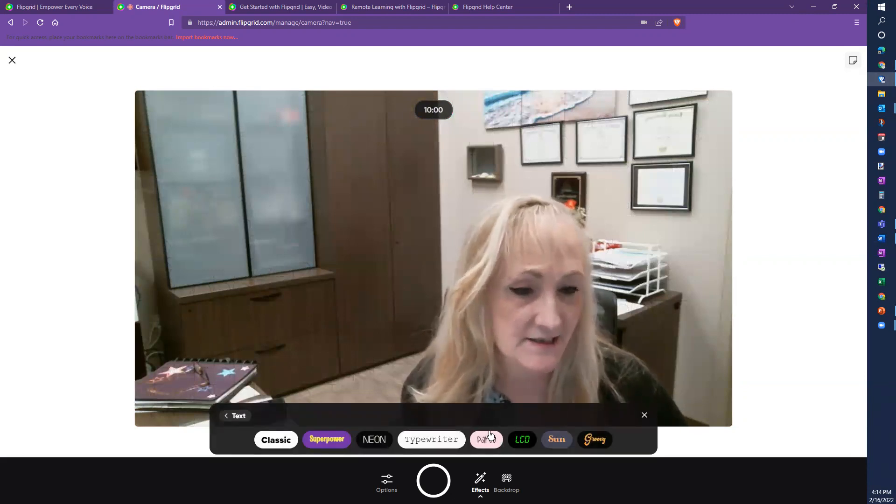
Step: Choose the Superpower text style and type 'Hi There'
{"action": "left_click", "coordinate": [597, 440]}
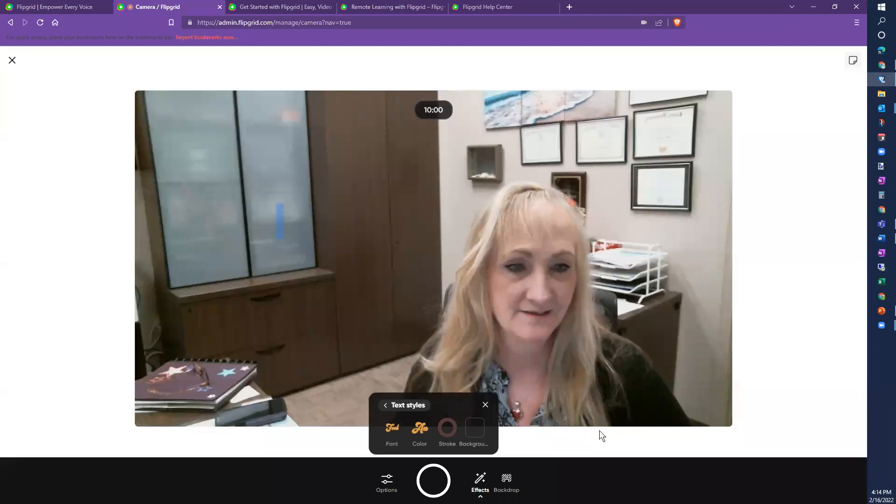
{"action": "left_click", "coordinate": [486, 405]}
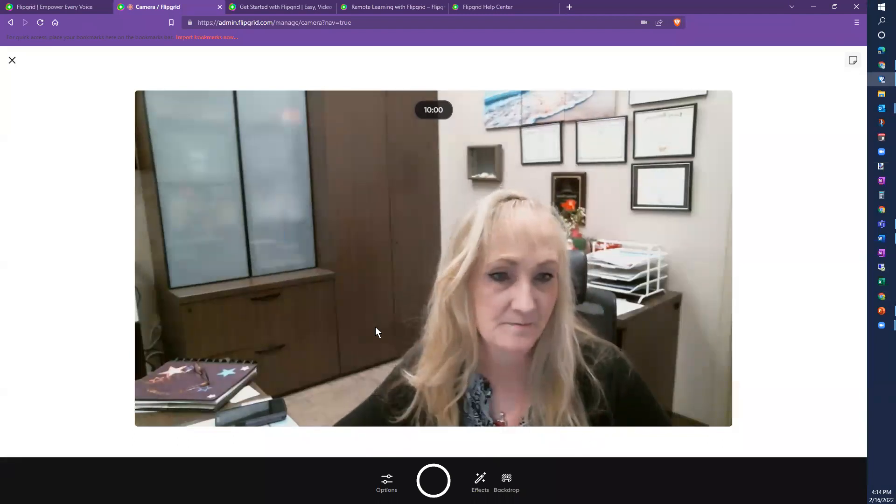
{"action": "left_click", "coordinate": [485, 483]}
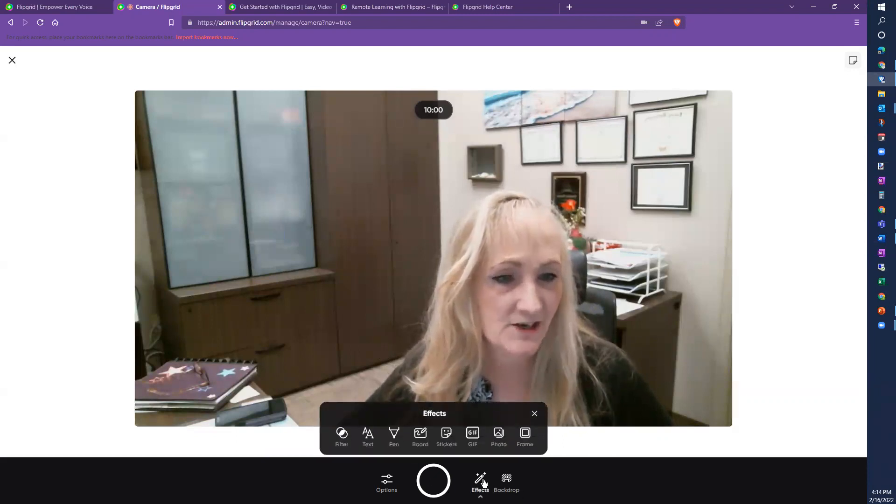
{"action": "left_click", "coordinate": [372, 431]}
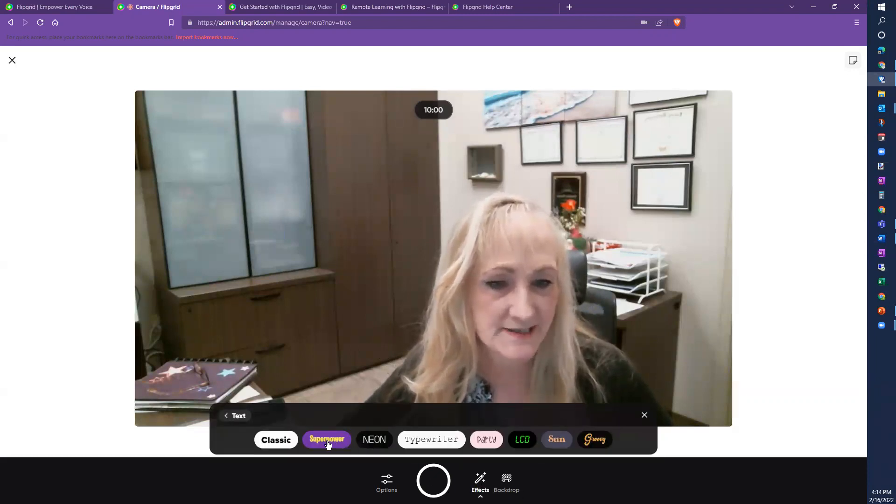
{"action": "left_click", "coordinate": [326, 440]}
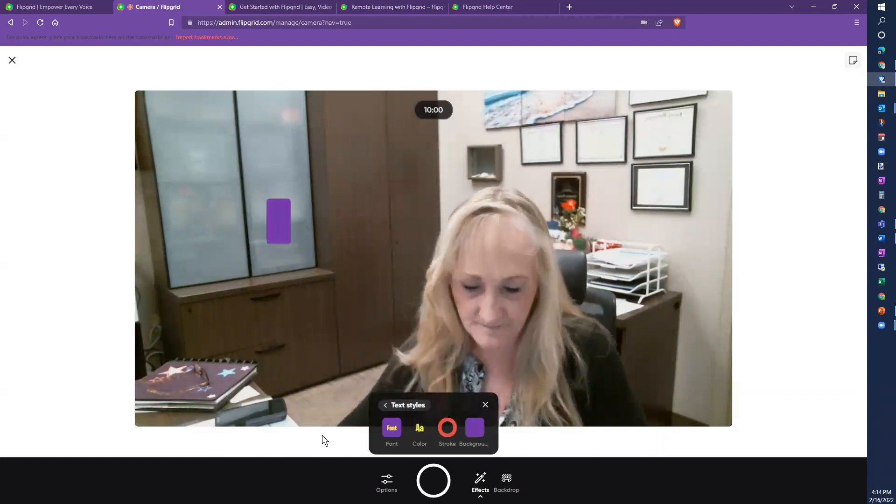
{"action": "type", "text": "Hi There"}
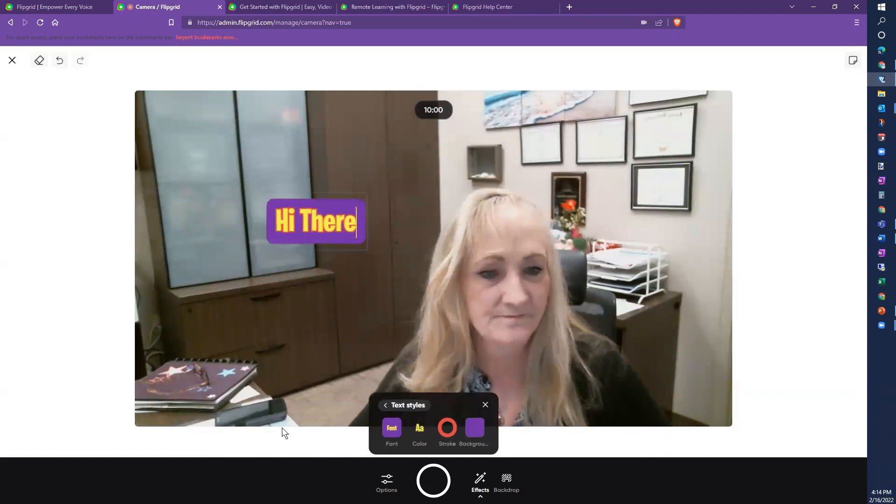
Step: Drag the 'Hi There' label to the upper left of the frame
{"action": "left_click", "coordinate": [250, 364]}
{"action": "left_click_drag", "start_coordinate": [351, 219], "coordinate": [187, 124]}
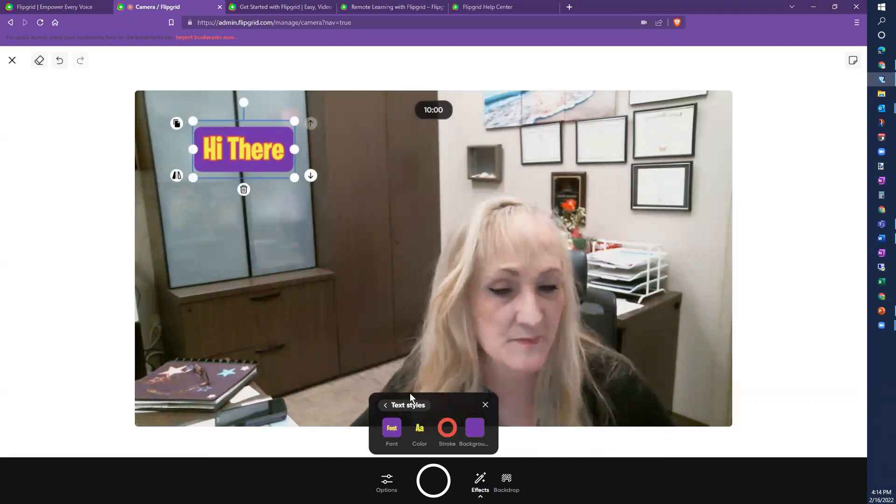
{"action": "left_click", "coordinate": [410, 405]}
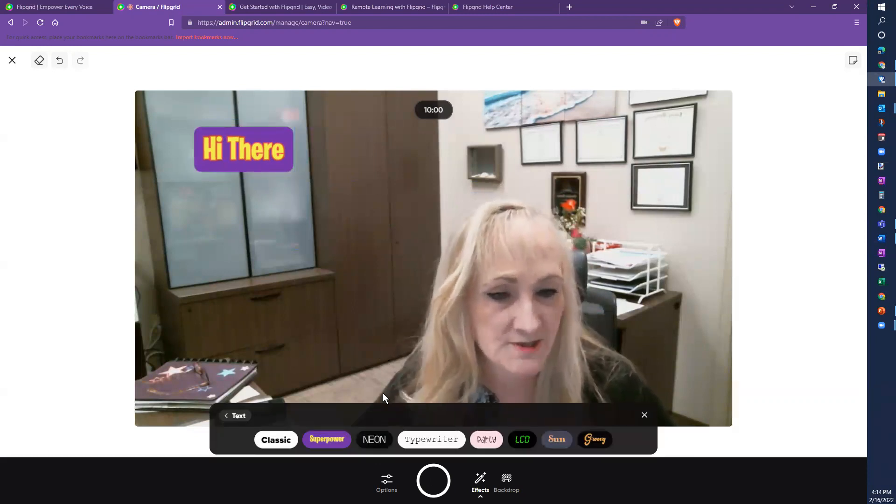
{"action": "left_click", "coordinate": [239, 416]}
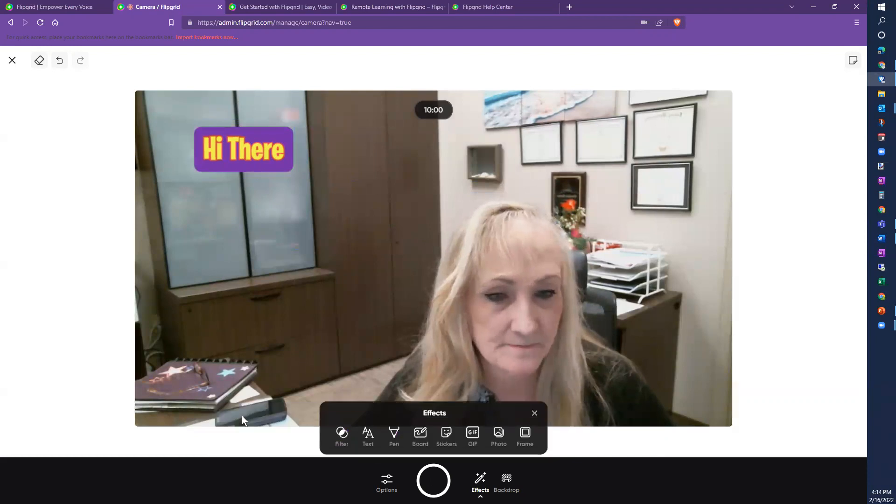
{"action": "left_click", "coordinate": [394, 434]}
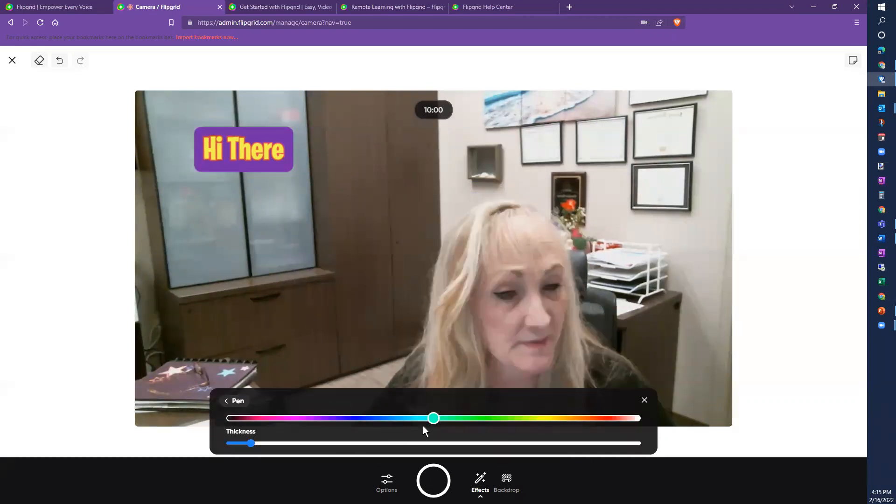
Step: Draw a blue spiral, then a thicker magenta heart beside the 'Hi There' label
{"action": "left_click_drag", "start_coordinate": [399, 421], "coordinate": [383, 418]}
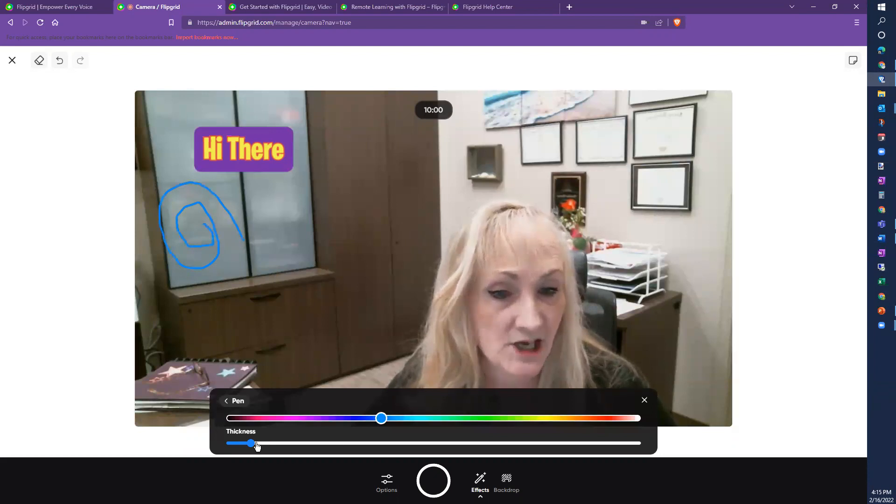
{"action": "left_click_drag", "start_coordinate": [256, 449], "coordinate": [294, 452]}
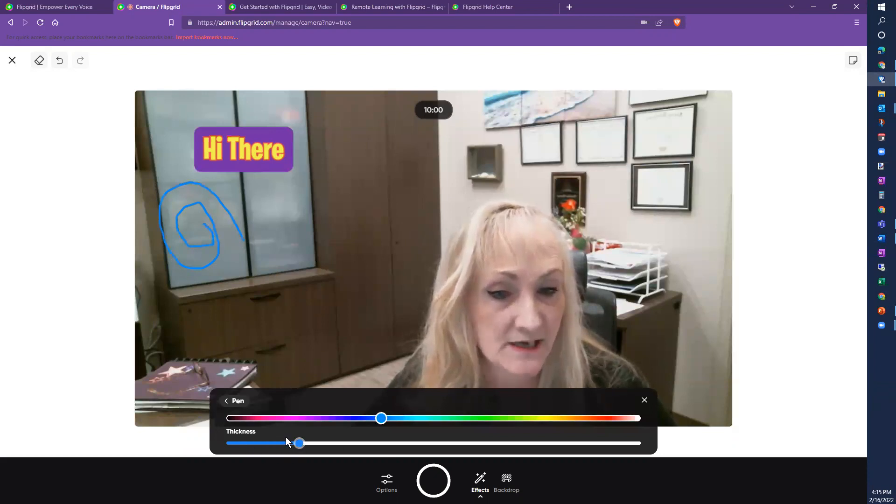
{"action": "left_click", "coordinate": [281, 419]}
{"action": "mouse_move", "coordinate": [280, 206]}
{"action": "left_mouse_down"}
{"action": "mouse_move", "coordinate": [260, 224]}
{"action": "mouse_move", "coordinate": [298, 278]}
{"action": "left_mouse_up"}
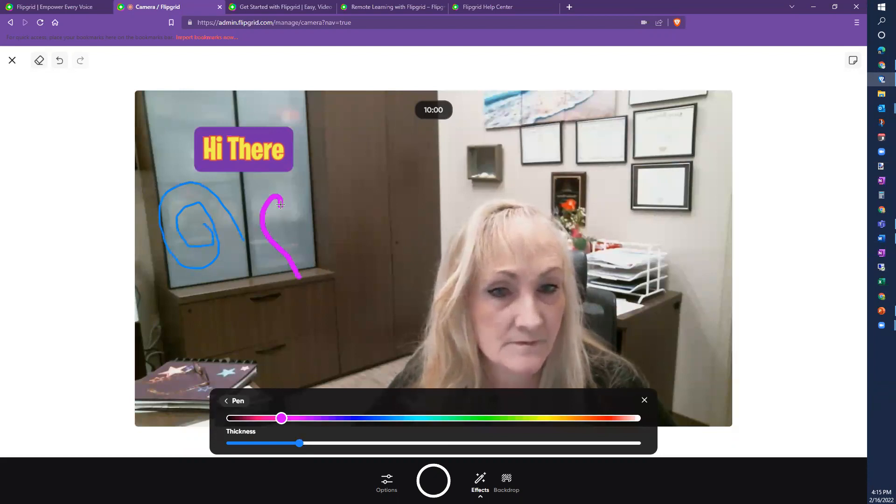
{"action": "left_click_drag", "start_coordinate": [293, 187], "coordinate": [294, 272]}
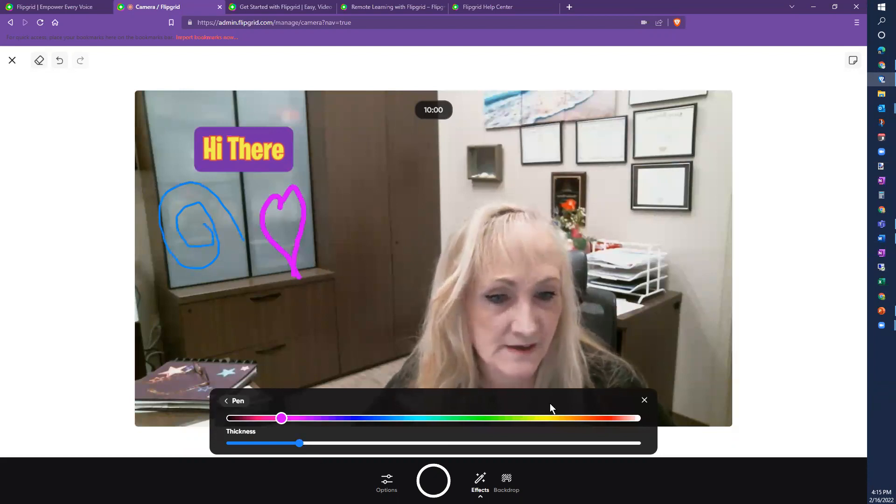
{"action": "left_click", "coordinate": [232, 403]}
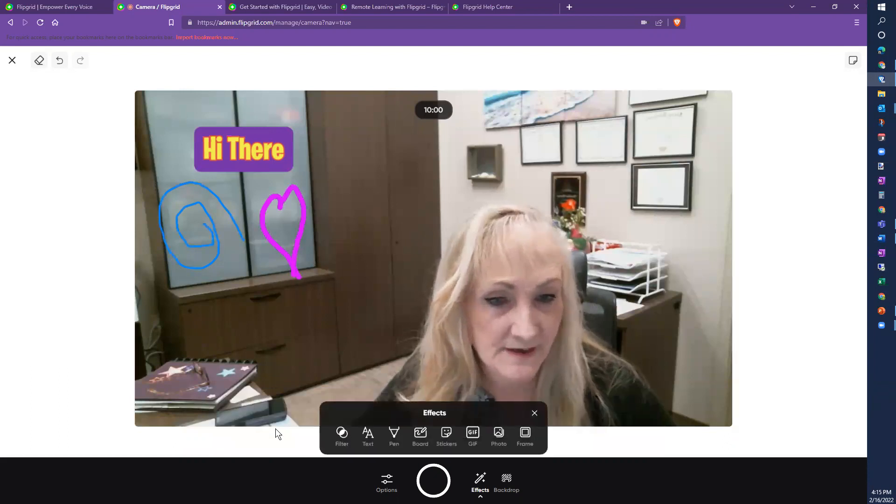
Step: Try the sticky-note board, then switch to the blue Graph board in split screen
{"action": "left_click", "coordinate": [420, 442]}
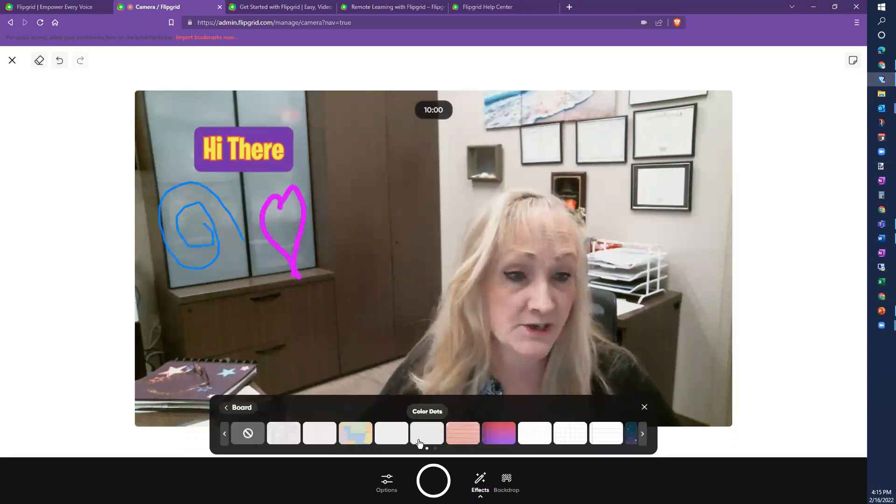
{"action": "left_click", "coordinate": [353, 436]}
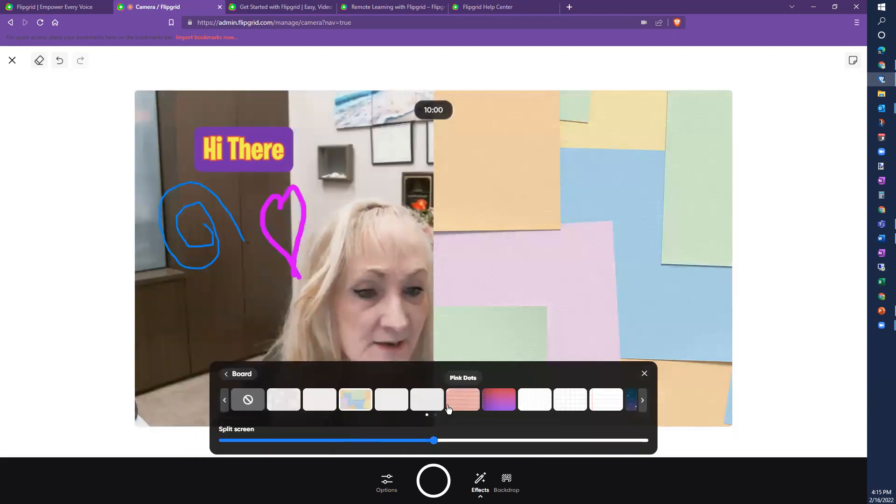
{"action": "left_click", "coordinate": [568, 405]}
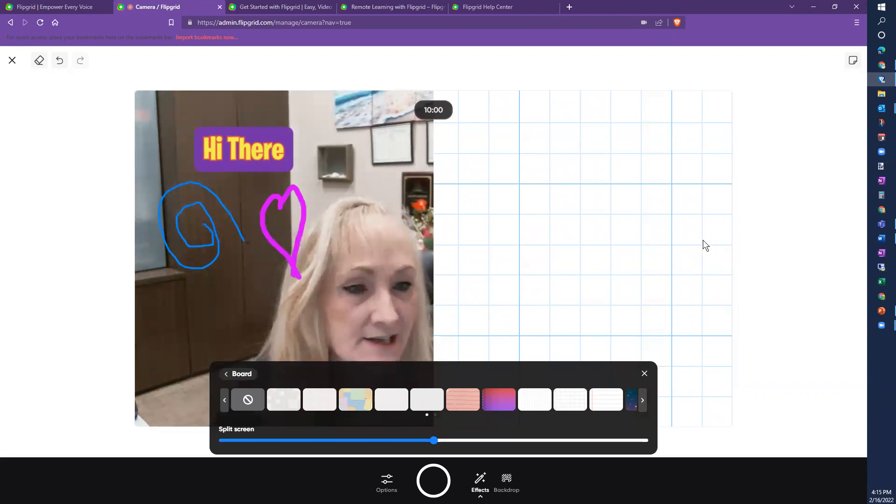
{"action": "left_click", "coordinate": [234, 386]}
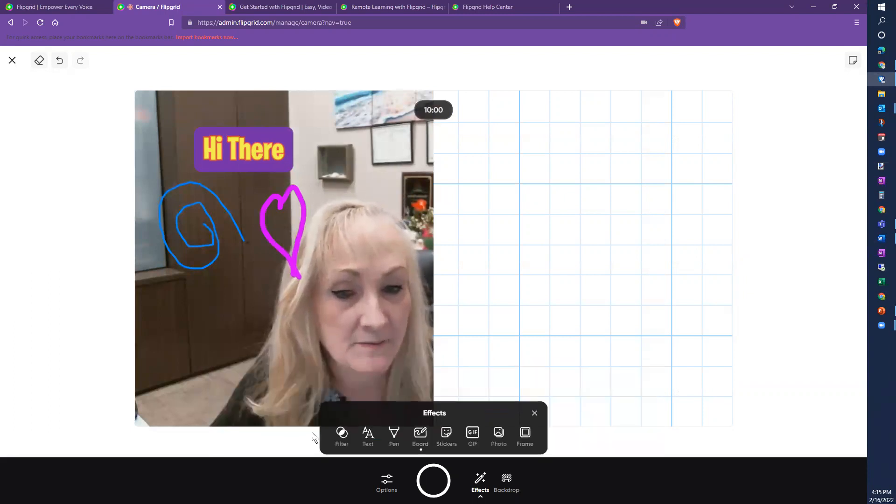
Step: Draw a vertical axis, a horizontal axis and a diagonal arrow on the grid board
{"action": "left_click", "coordinate": [394, 439]}
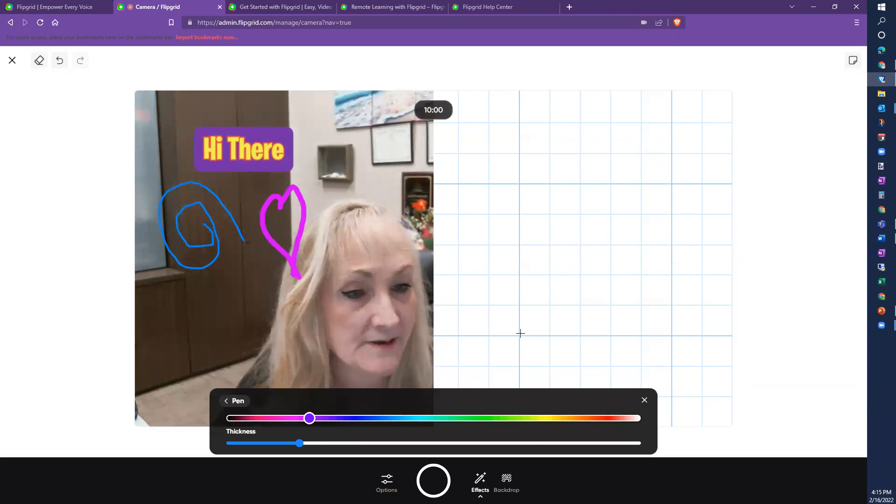
{"action": "left_click", "coordinate": [518, 211]}
{"action": "left_click_drag", "start_coordinate": [519, 212], "coordinate": [522, 334]}
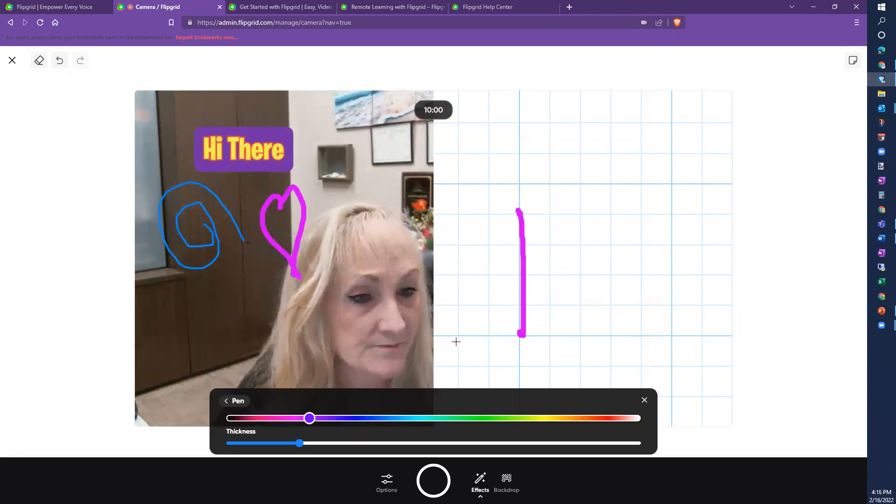
{"action": "left_click_drag", "start_coordinate": [456, 336], "coordinate": [621, 336]}
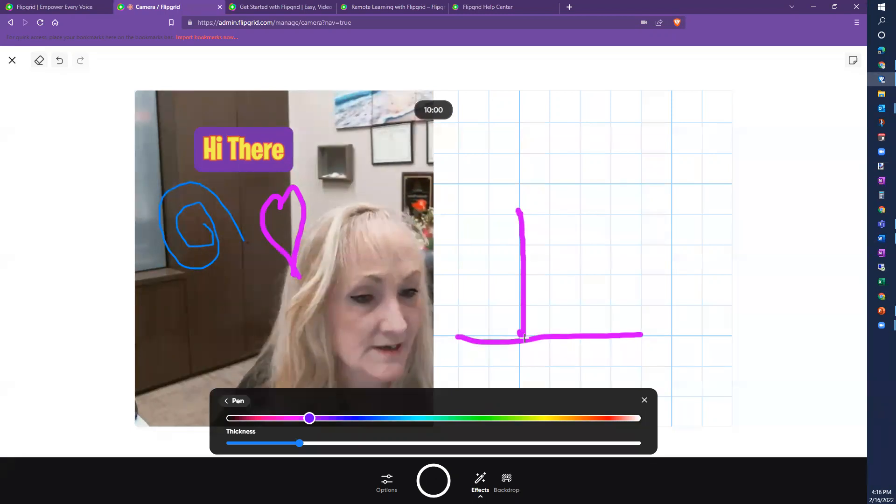
{"action": "left_click_drag", "start_coordinate": [614, 278], "coordinate": [615, 279]}
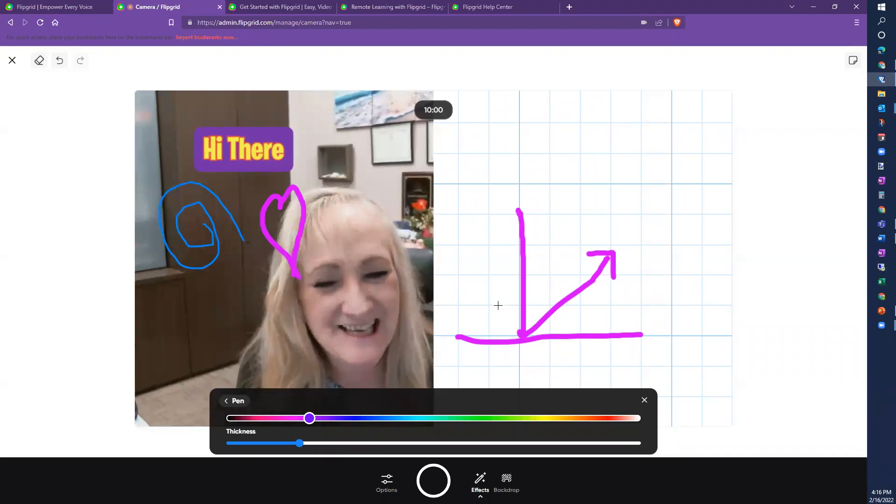
Step: Switch the board to Notebook paper and return the split-screen slider to the middle
{"action": "left_click", "coordinate": [236, 404]}
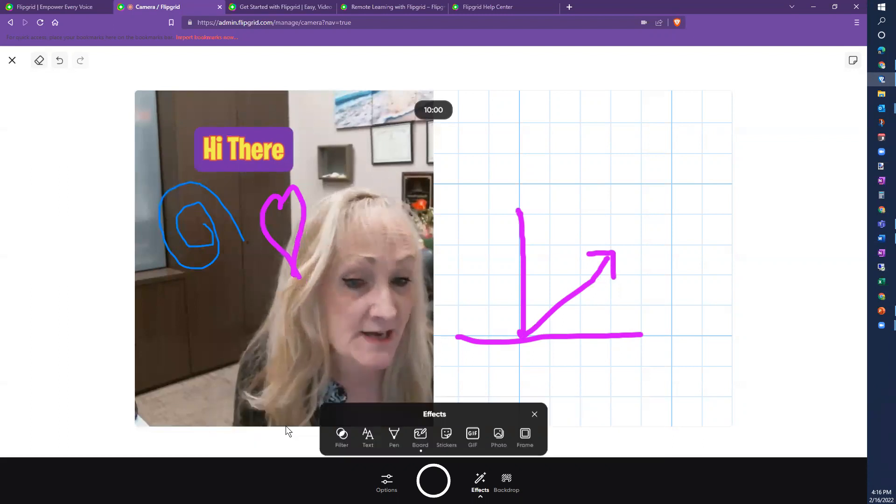
{"action": "left_click", "coordinate": [416, 435]}
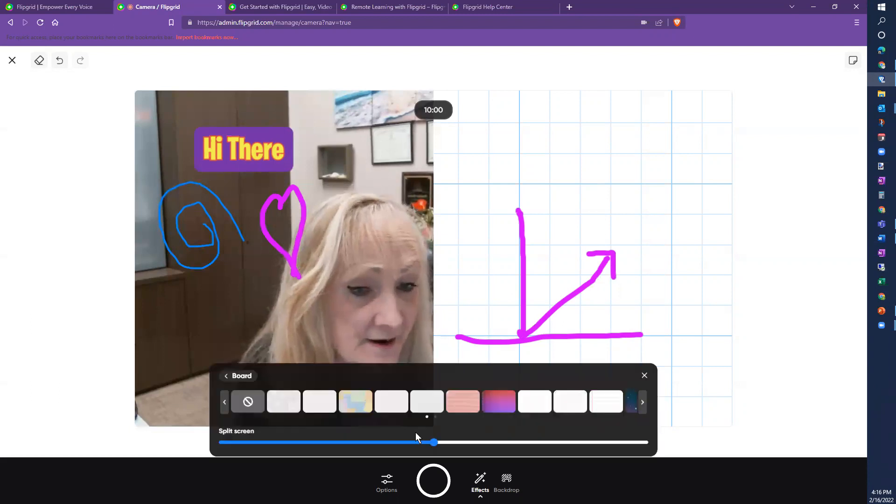
{"action": "left_click", "coordinate": [603, 405]}
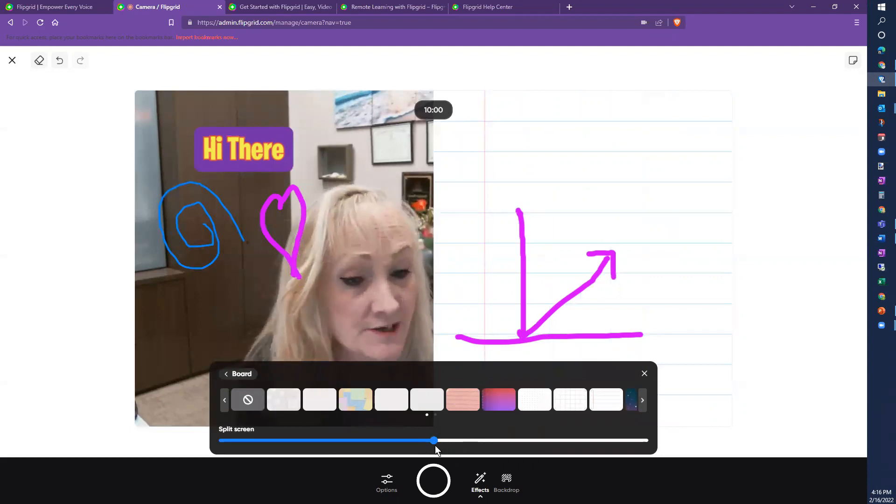
{"action": "left_click_drag", "start_coordinate": [434, 440], "coordinate": [526, 441]}
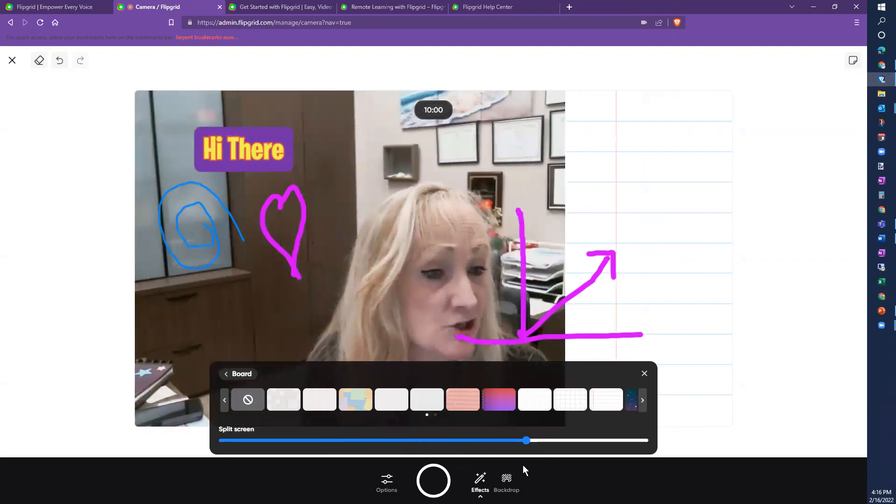
{"action": "left_click_drag", "start_coordinate": [482, 445], "coordinate": [432, 440]}
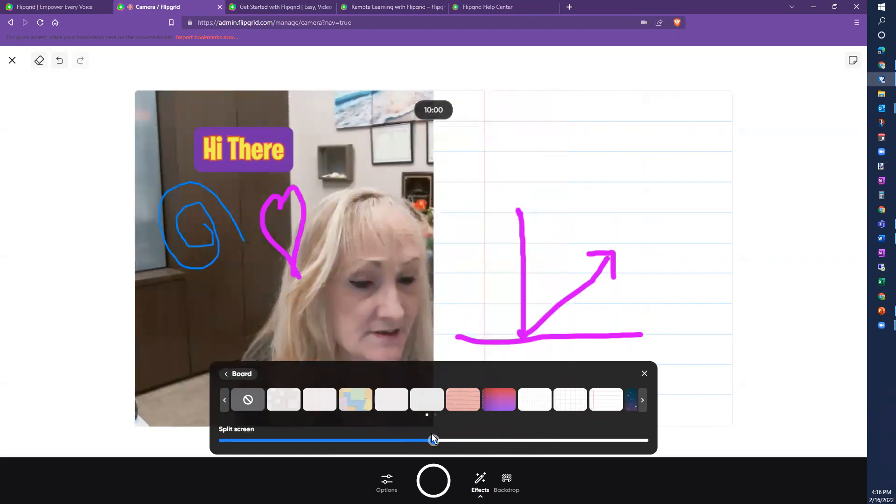
{"action": "left_click", "coordinate": [236, 373]}
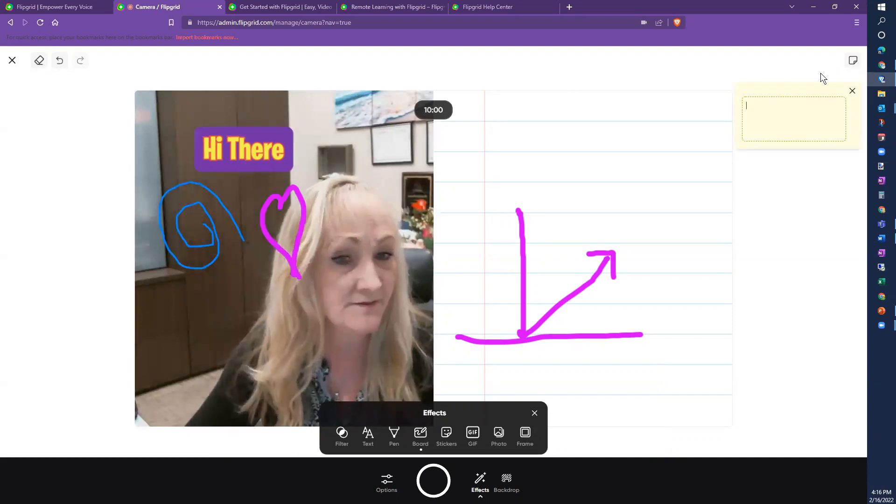
Step: Type 'Don't forget to add where you got info' into the sticky note
{"action": "type", "text": "Don't"}
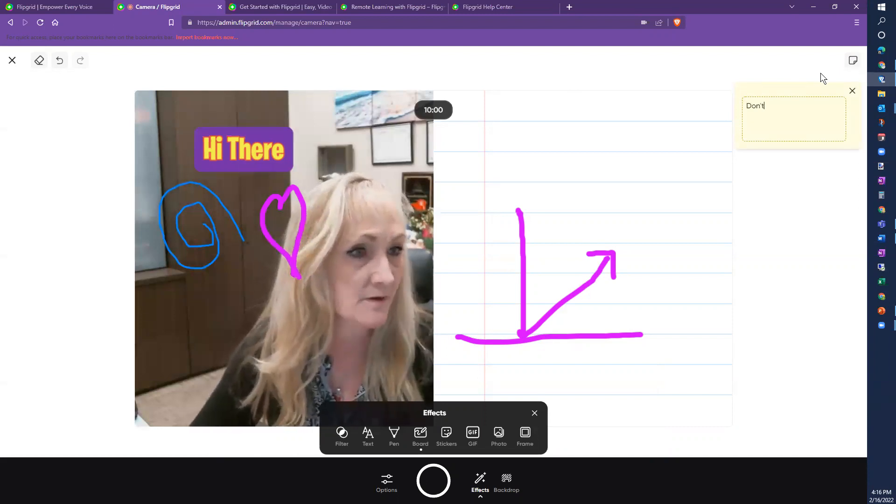
{"action": "type", "text": " forget to add"}
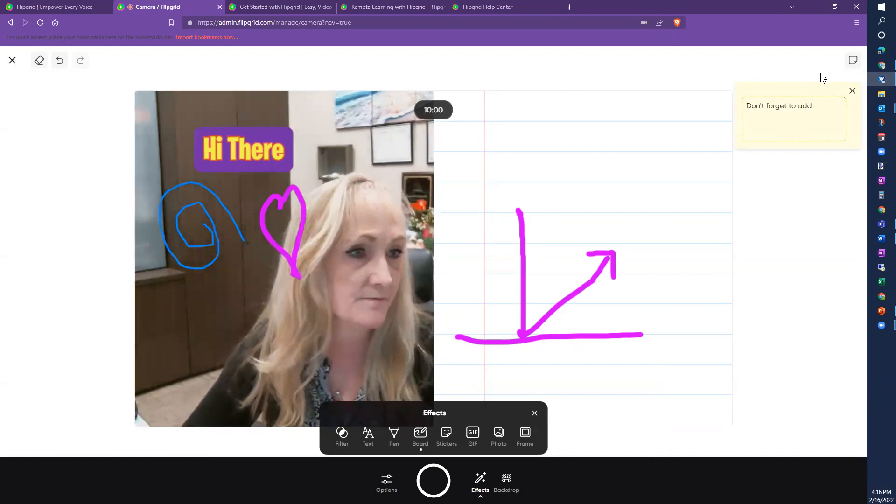
{"action": "type", "text": " where you"}
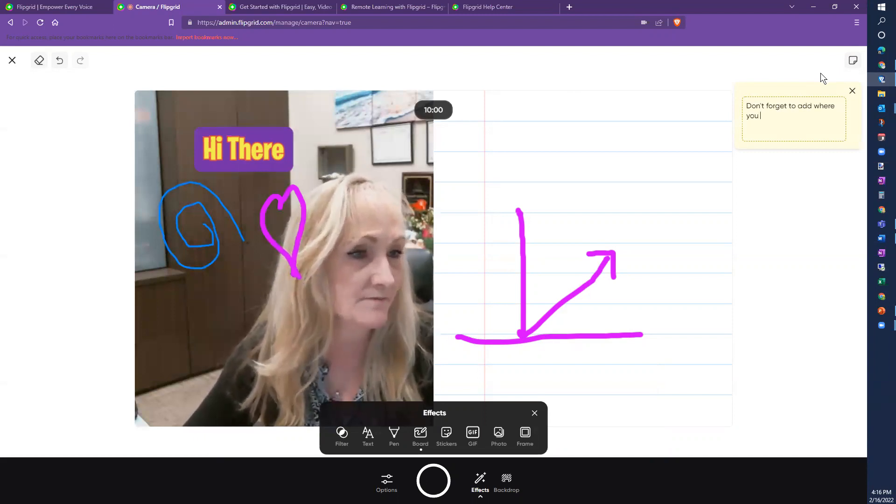
{"action": "type", "text": " got info"}
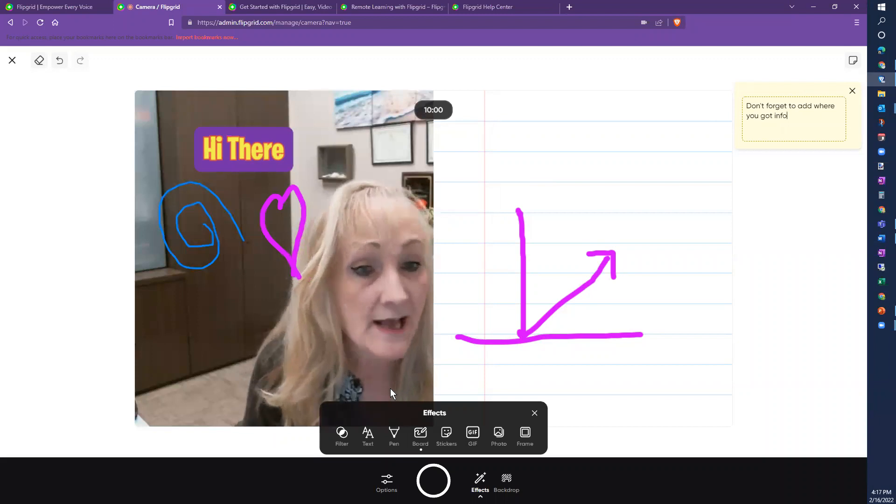
Step: Add the aviator sunglasses from the Accessories stickers and place them over the eyes
{"action": "left_click", "coordinate": [447, 442]}
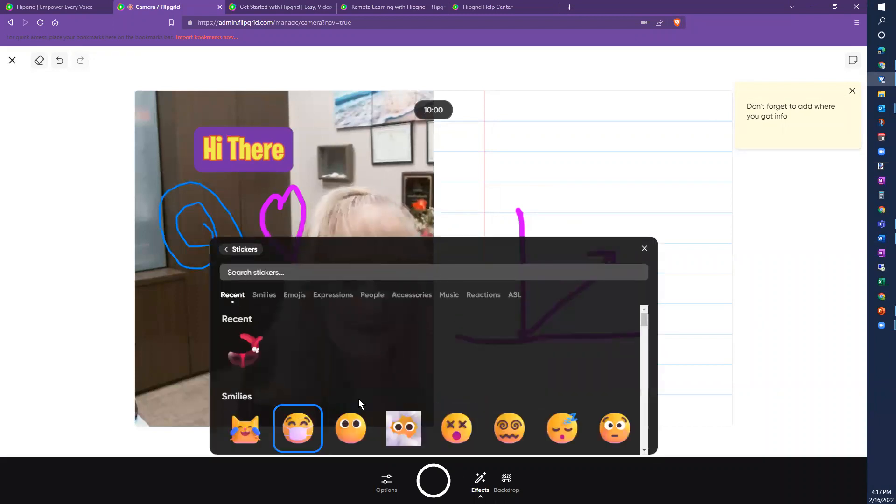
{"action": "scroll", "coordinate": [388, 385], "scroll_direction": "down", "scroll_amount": 2}
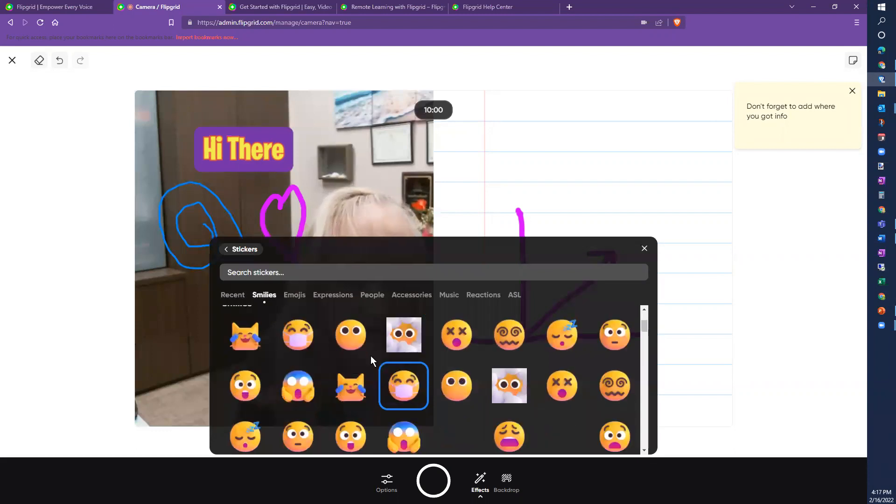
{"action": "left_click", "coordinate": [400, 302]}
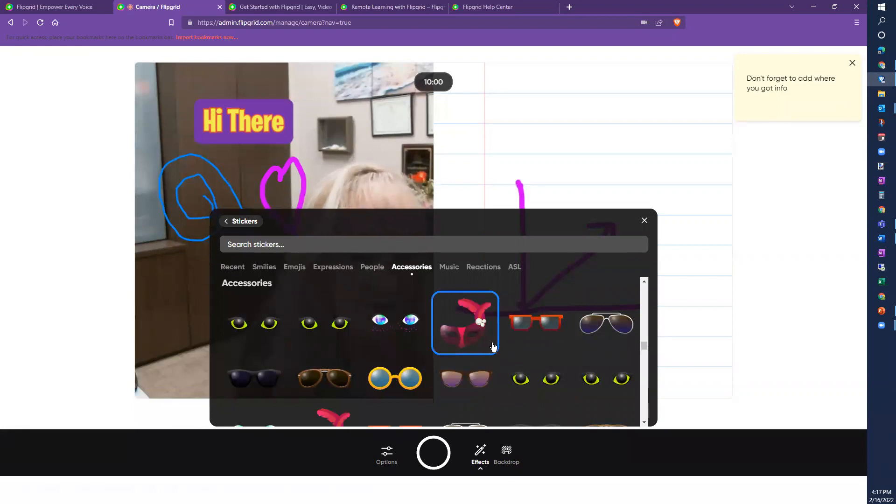
{"action": "left_click", "coordinate": [595, 331]}
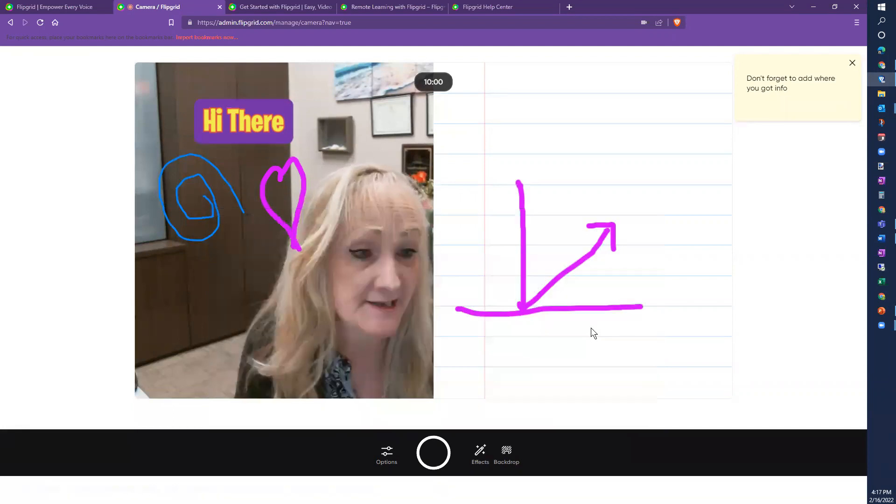
{"action": "left_click_drag", "start_coordinate": [445, 234], "coordinate": [381, 260]}
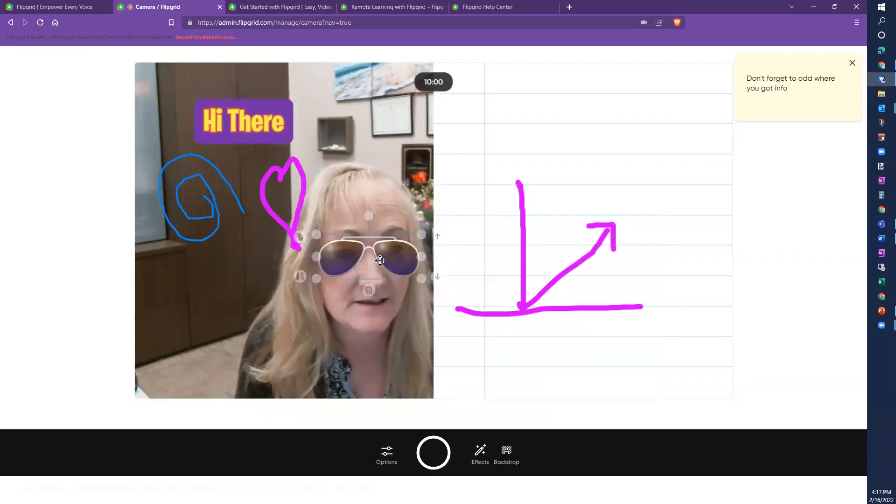
{"action": "left_click", "coordinate": [356, 374]}
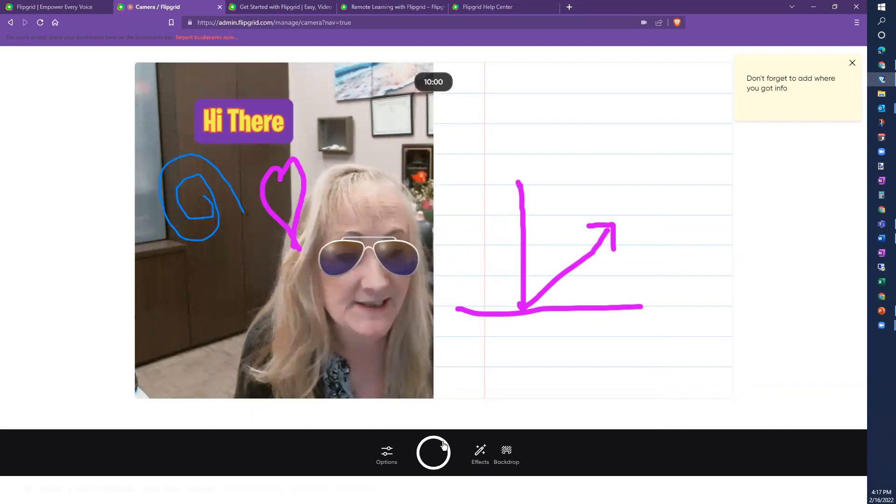
{"action": "left_click", "coordinate": [481, 455]}
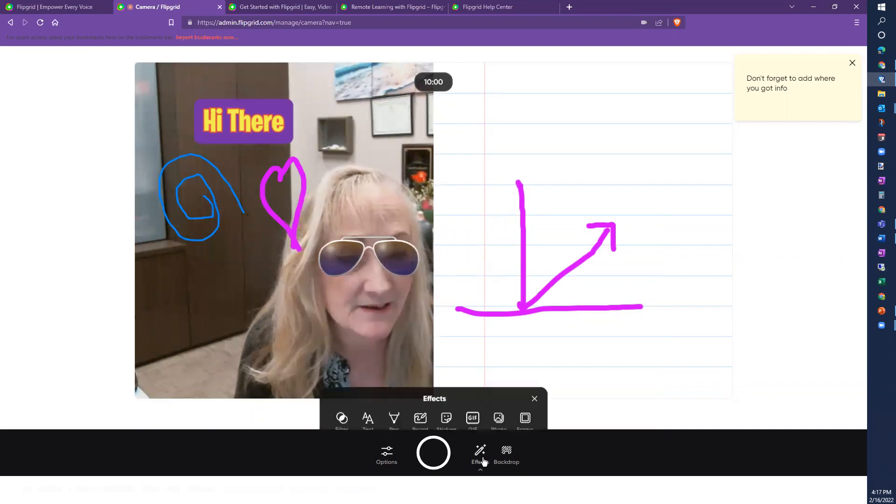
Step: Add the Pooh GIF and move it onto the lined board beside the arrow
{"action": "left_click", "coordinate": [472, 406]}
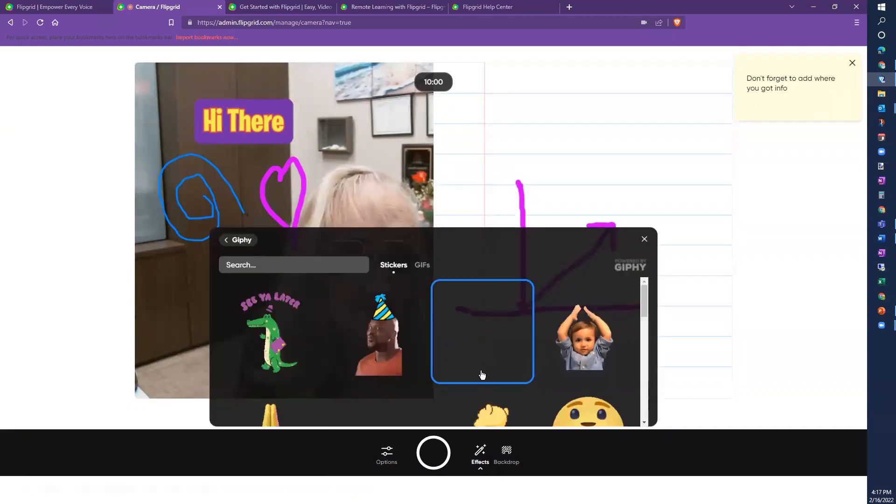
{"action": "scroll", "coordinate": [483, 378], "scroll_direction": "down", "scroll_amount": 1}
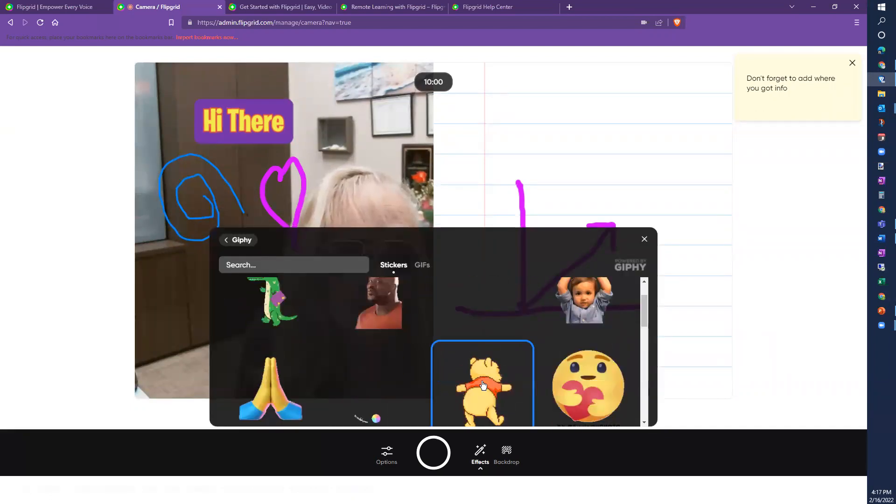
{"action": "left_click", "coordinate": [483, 385]}
{"action": "left_click_drag", "start_coordinate": [431, 243], "coordinate": [626, 228]}
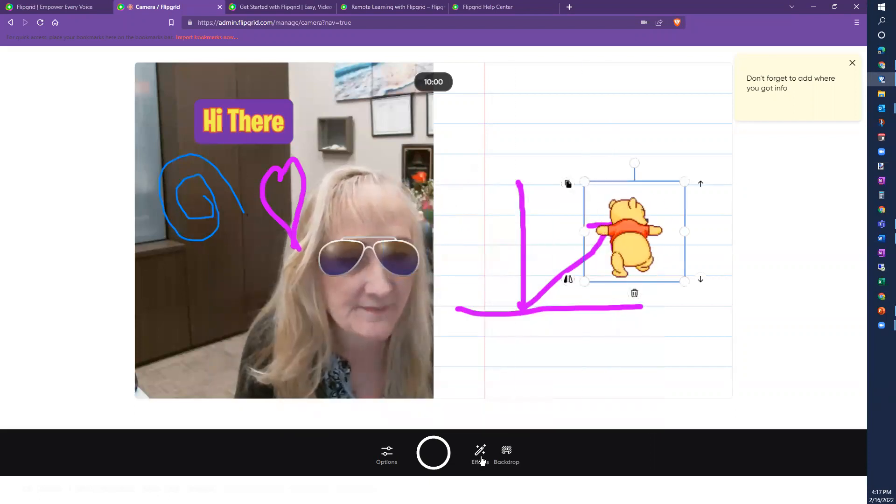
Step: Start adding a photo, but cancel the file browser without adding one
{"action": "left_click", "coordinate": [483, 456]}
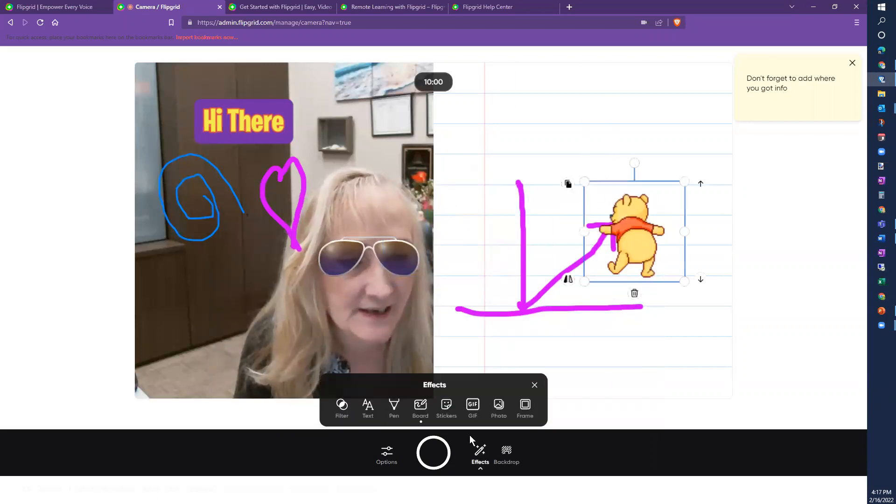
{"action": "left_click", "coordinate": [499, 406]}
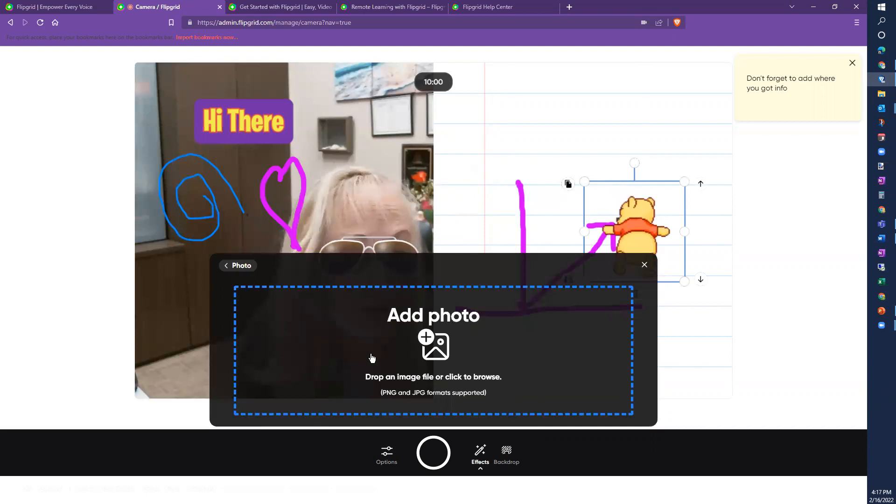
{"action": "left_click", "coordinate": [434, 341]}
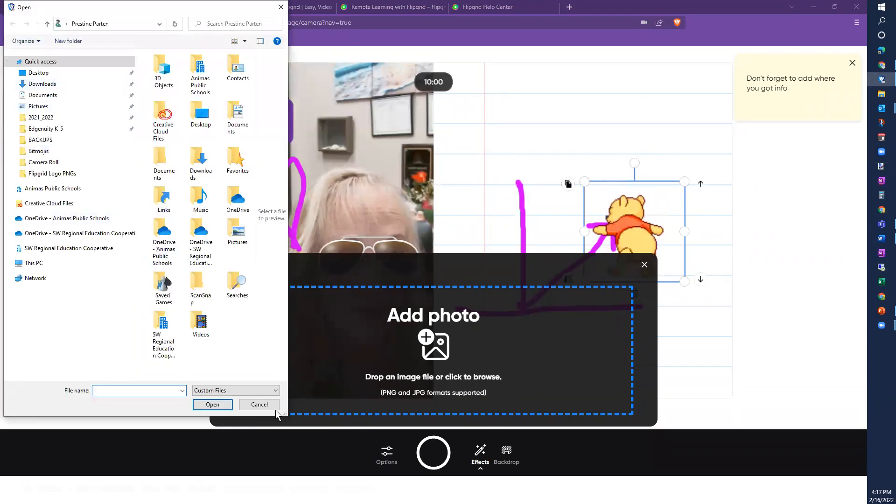
{"action": "left_click", "coordinate": [258, 404]}
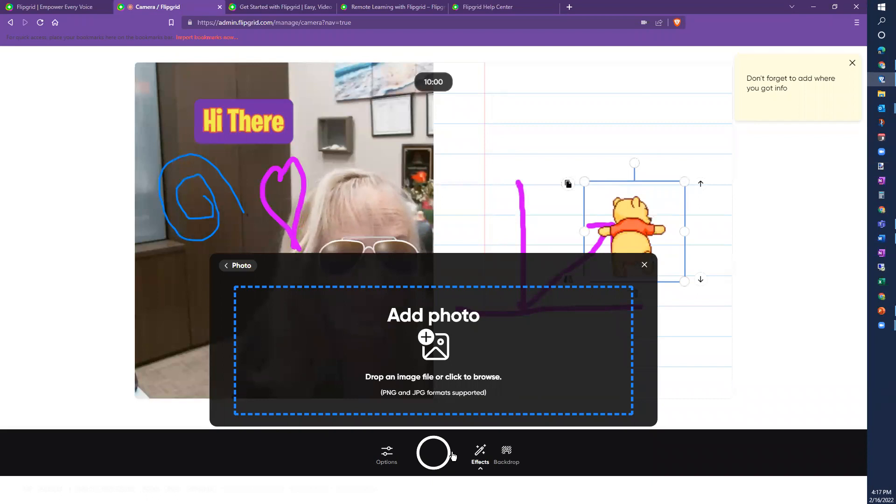
{"action": "left_click", "coordinate": [482, 452]}
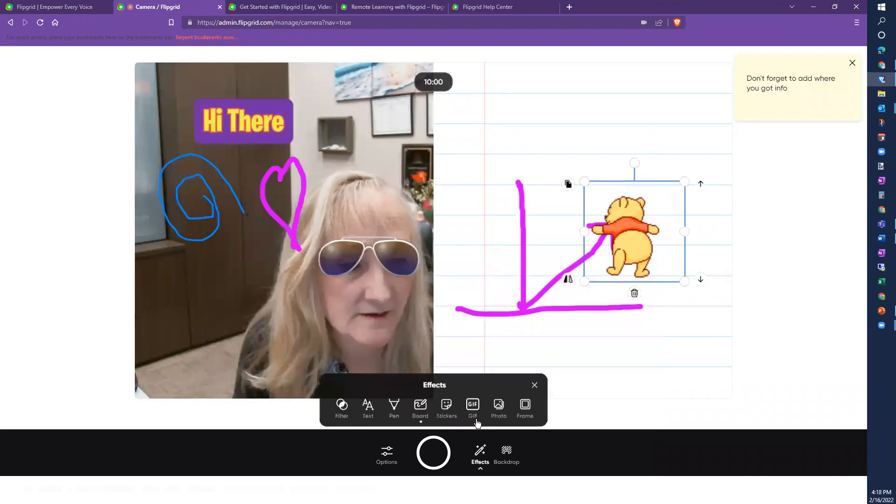
{"action": "left_click", "coordinate": [525, 405]}
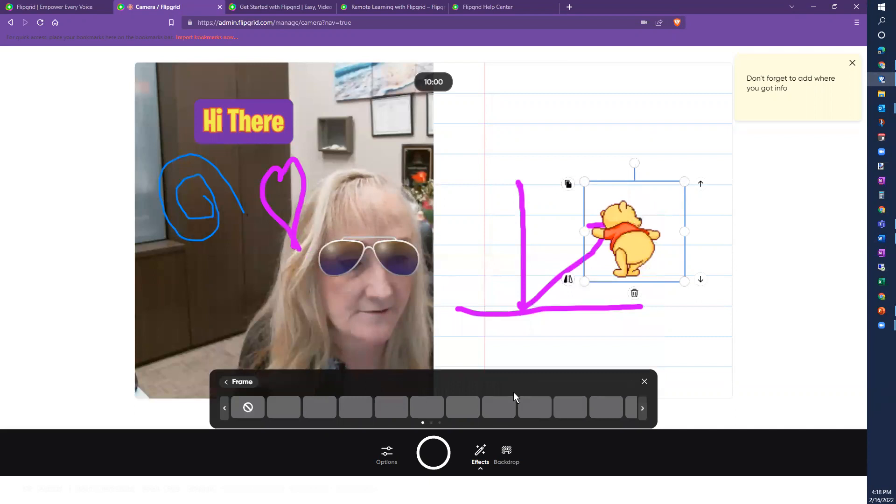
{"action": "left_click", "coordinate": [614, 409]}
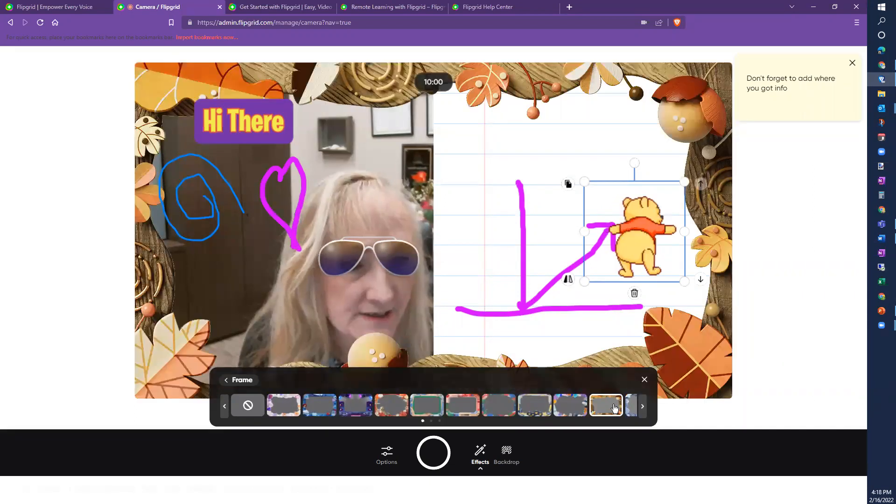
{"action": "left_click", "coordinate": [577, 408]}
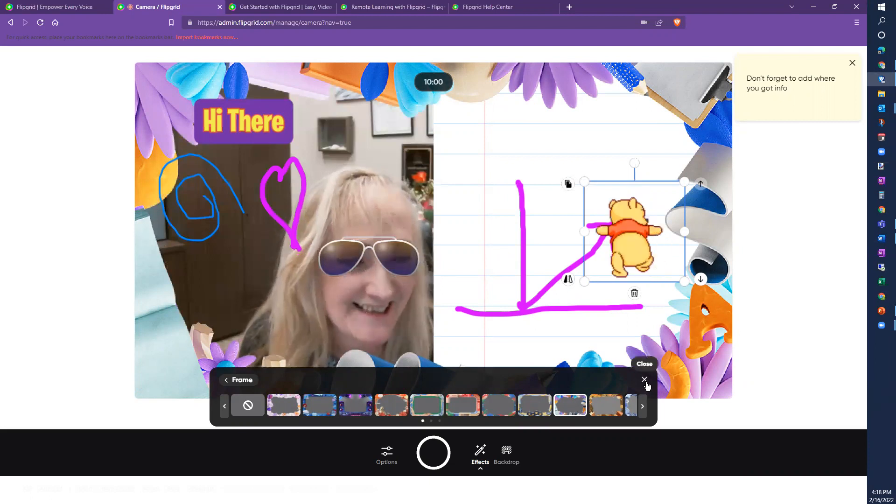
{"action": "left_click", "coordinate": [249, 405]}
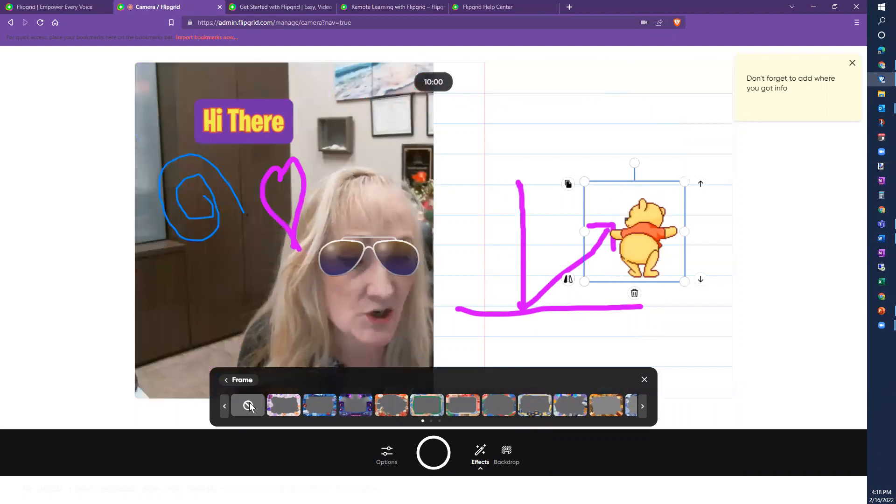
{"action": "left_click", "coordinate": [238, 381]}
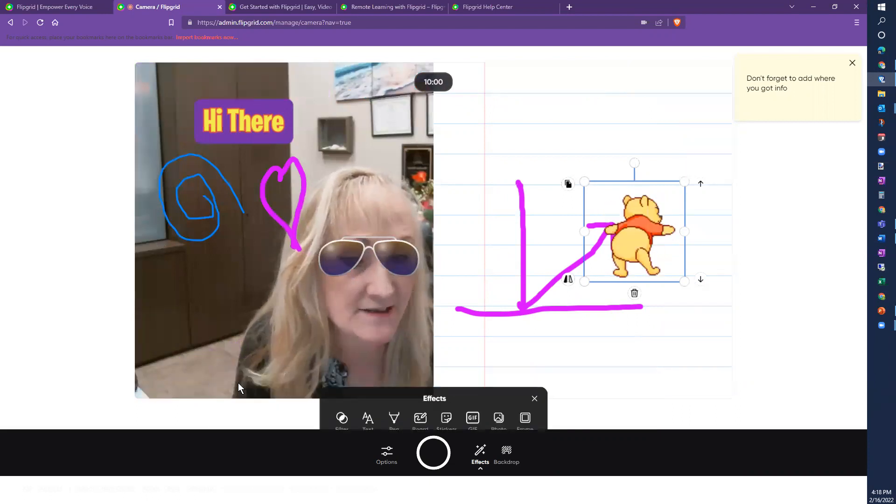
Step: Delete the Pooh and sunglasses stickers, close Effects, and show the Backdrop choices
{"action": "left_click", "coordinate": [635, 293]}
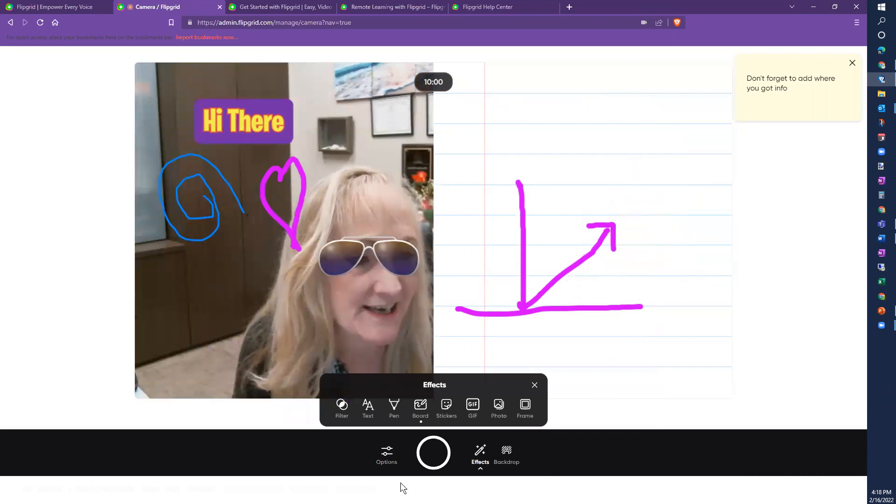
{"action": "left_click", "coordinate": [391, 258]}
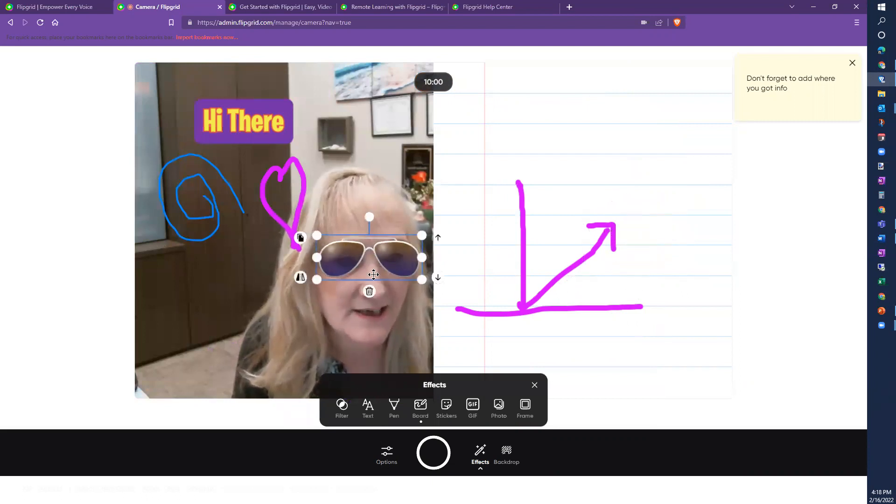
{"action": "left_click", "coordinate": [368, 293]}
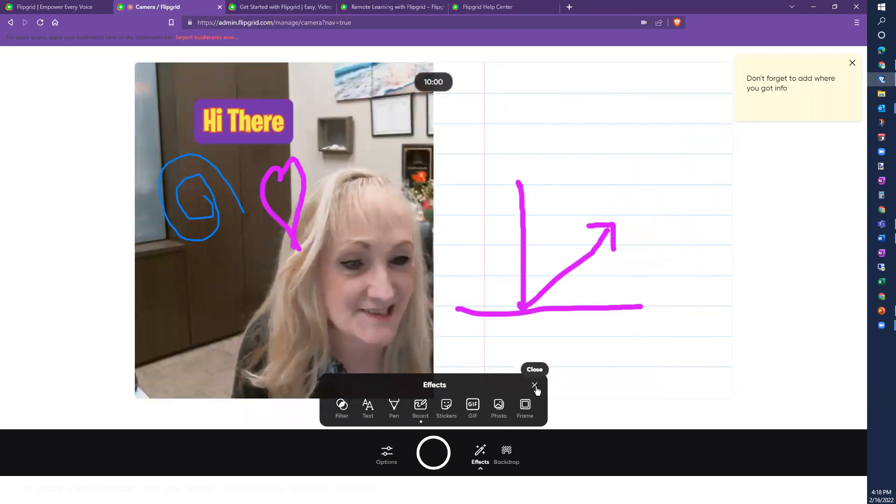
{"action": "left_click", "coordinate": [535, 386]}
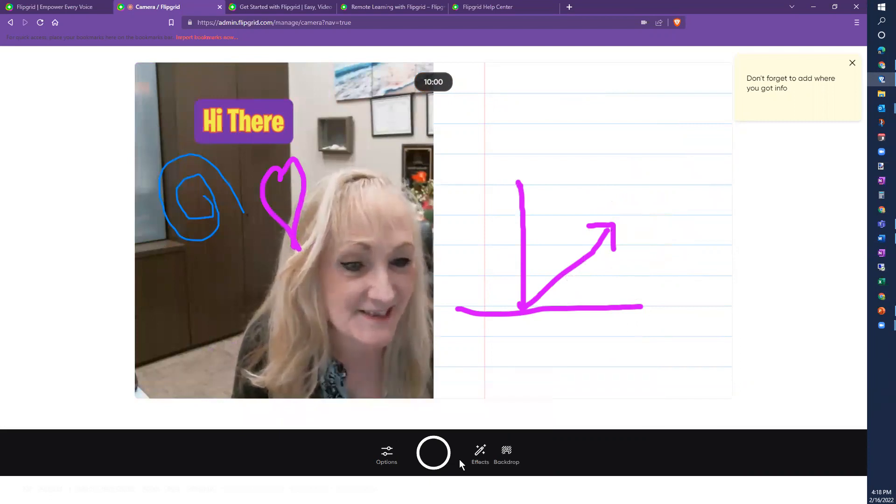
{"action": "left_click", "coordinate": [508, 458]}
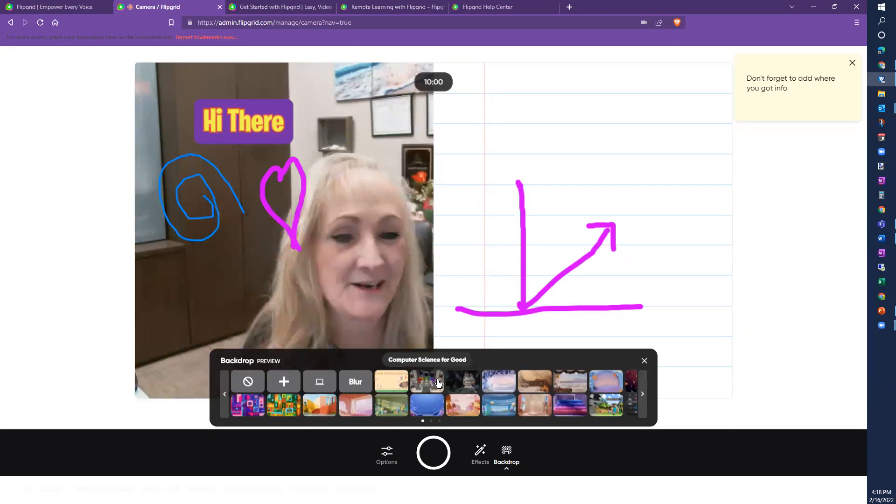
{"action": "left_click", "coordinate": [499, 404]}
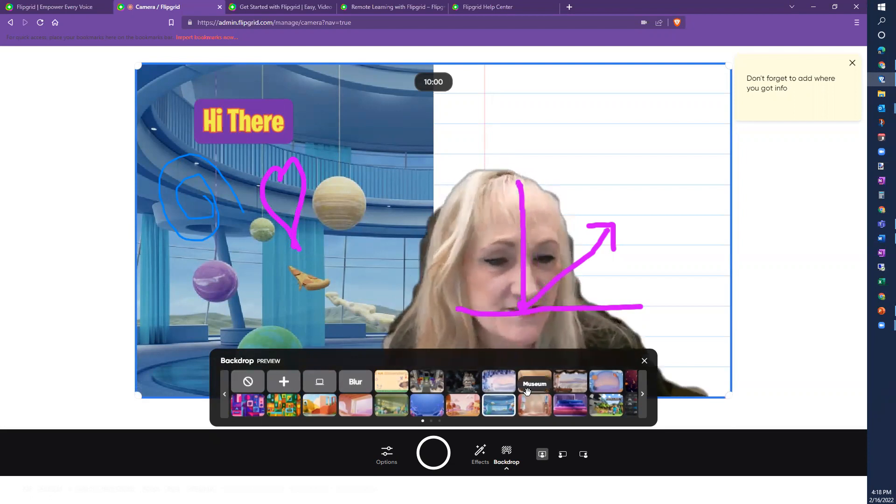
{"action": "left_click", "coordinate": [248, 383]}
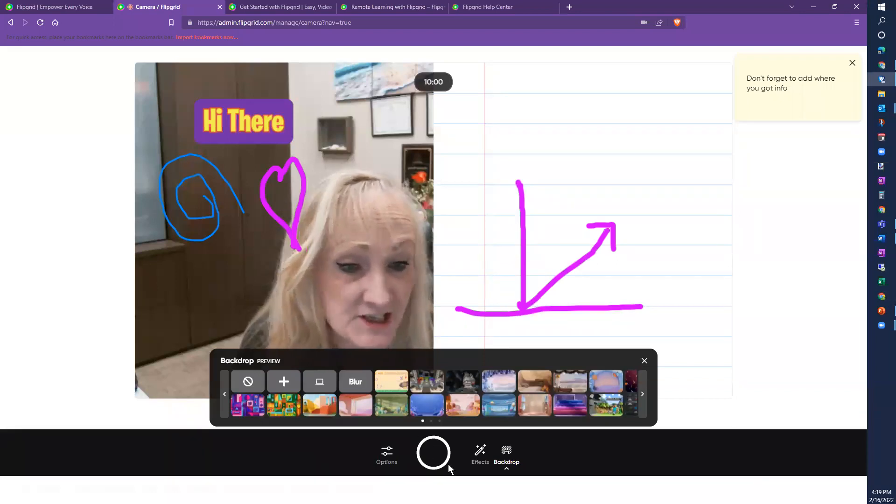
{"action": "left_click", "coordinate": [490, 453]}
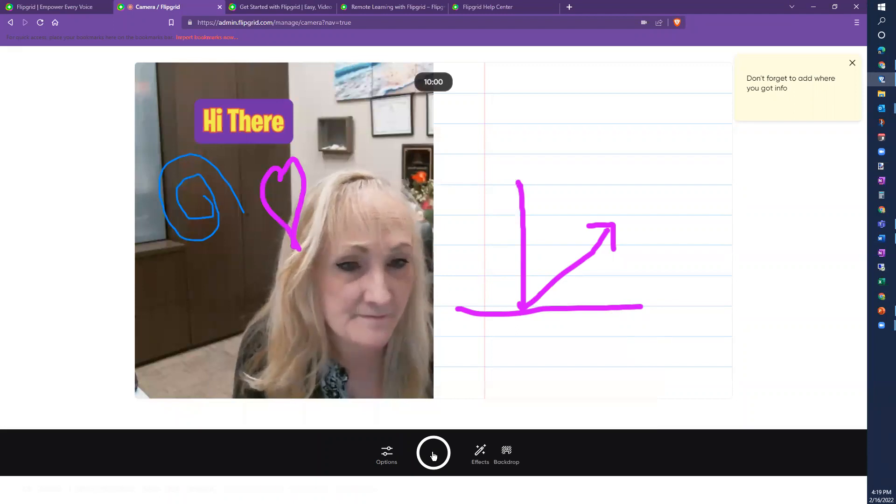
Step: Record two short clips showing the drawings and lined board, about 20 seconds in total
{"action": "left_click", "coordinate": [434, 453]}
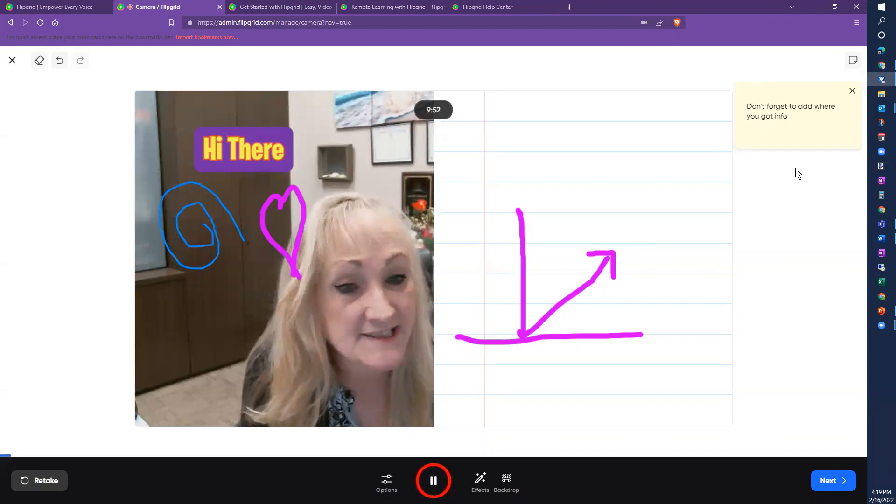
{"action": "left_click", "coordinate": [434, 482]}
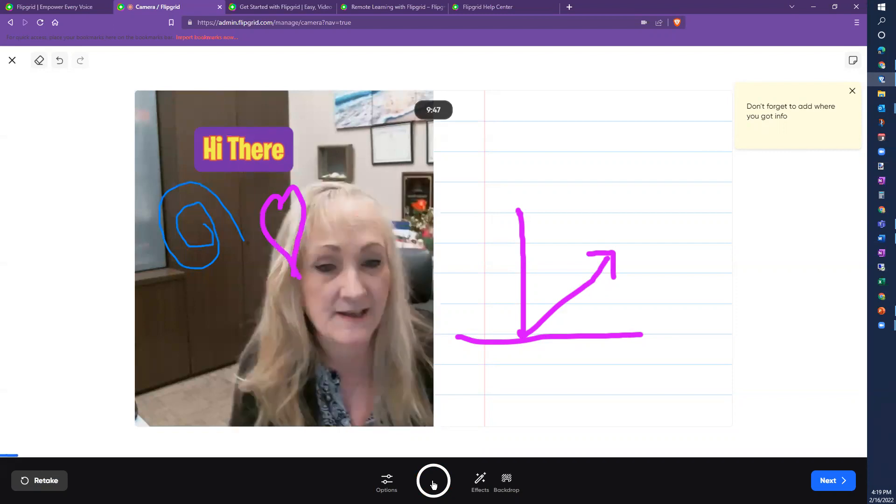
{"action": "left_click", "coordinate": [434, 481]}
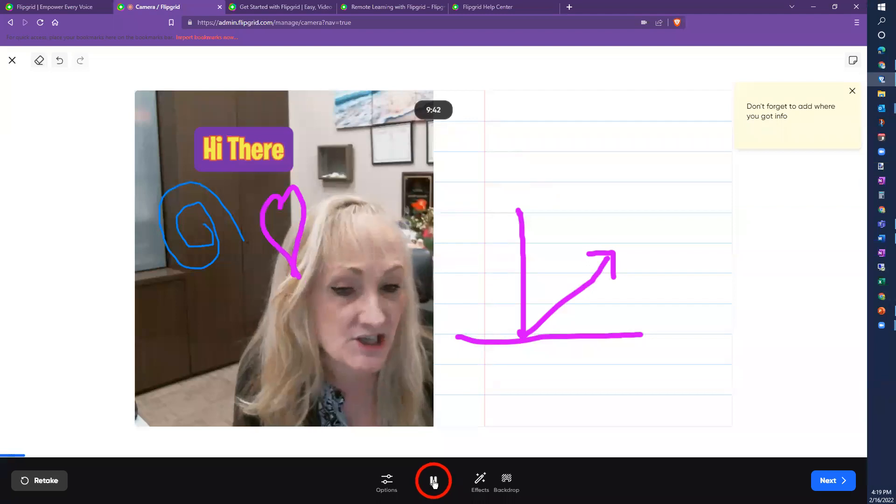
{"action": "left_click", "coordinate": [433, 481]}
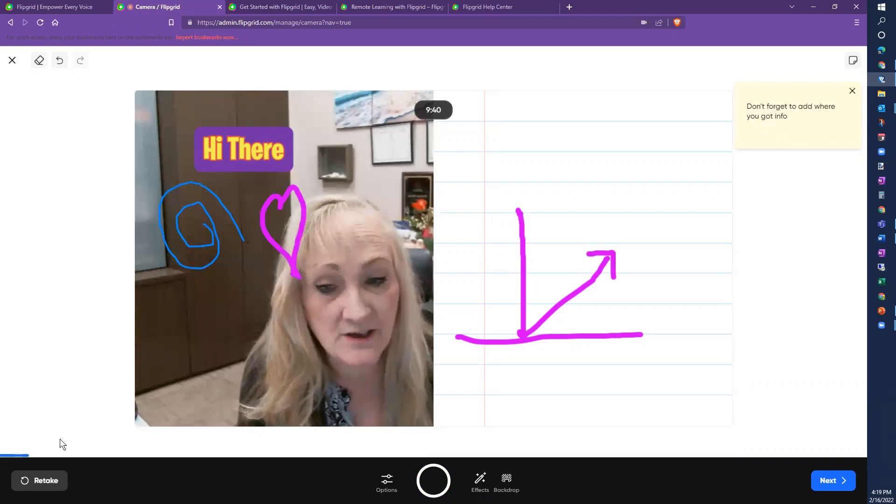
{"action": "left_click", "coordinate": [830, 482]}
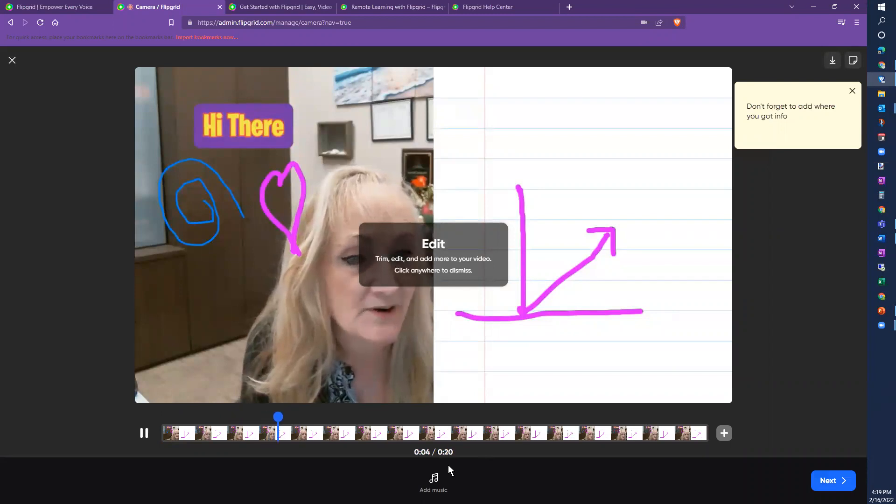
Step: Add the 'Take Time to Smile' track as background music to the recorded clip
{"action": "left_click", "coordinate": [144, 433]}
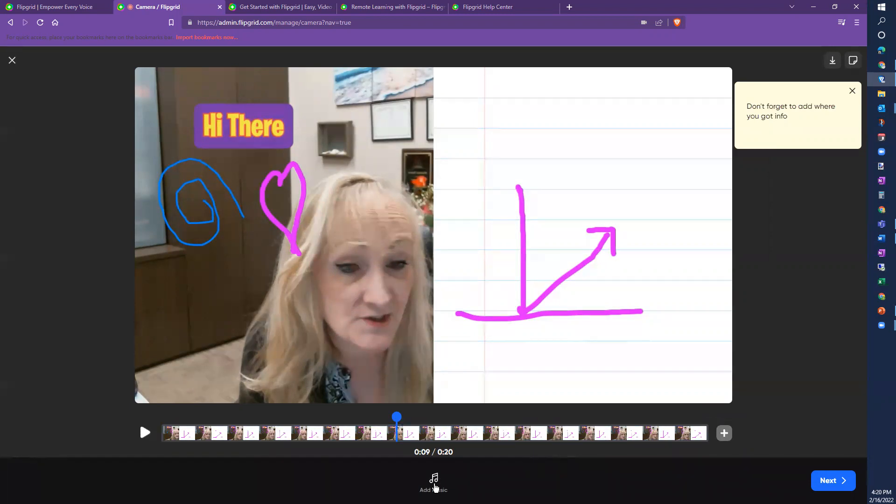
{"action": "left_click", "coordinate": [434, 482]}
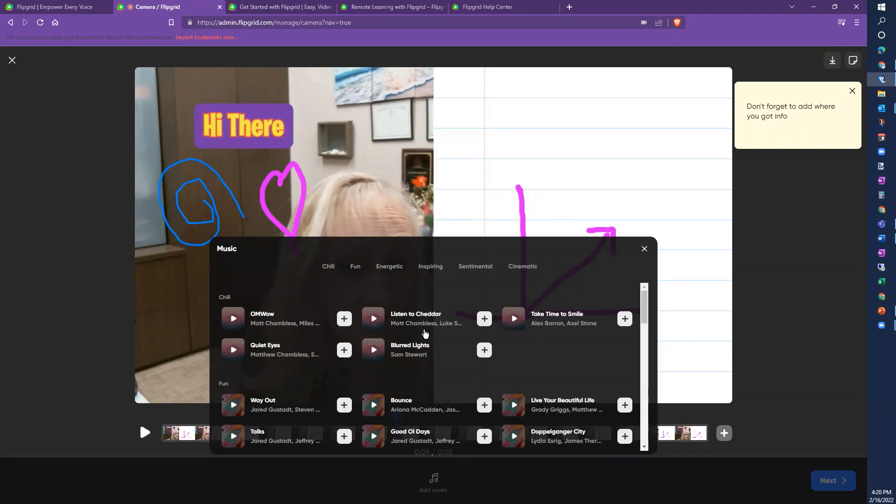
{"action": "left_click", "coordinate": [625, 319]}
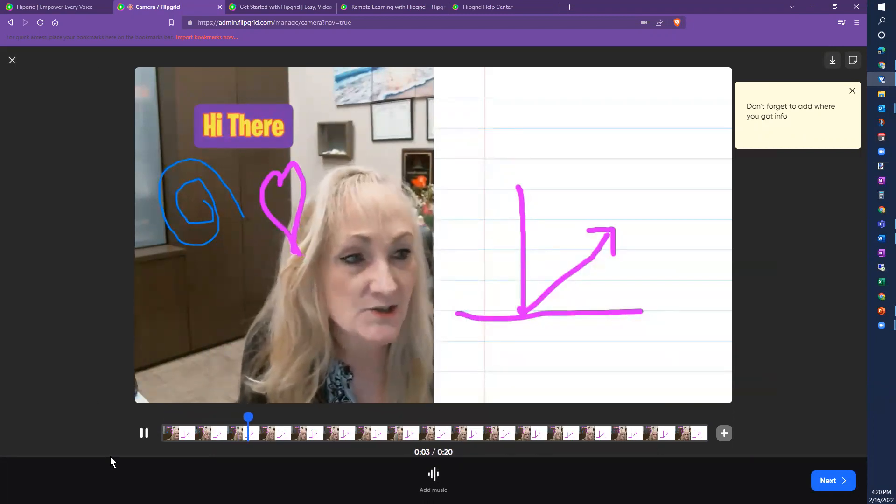
{"action": "left_click", "coordinate": [136, 435]}
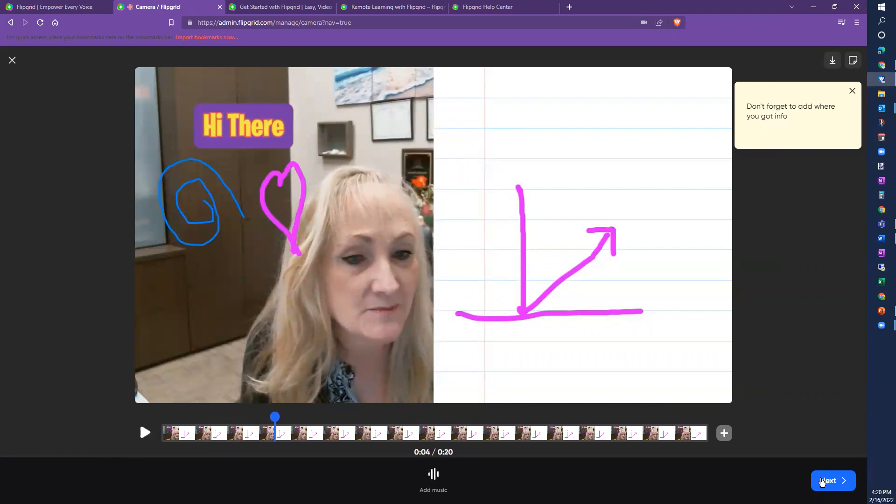
{"action": "left_click", "coordinate": [831, 483]}
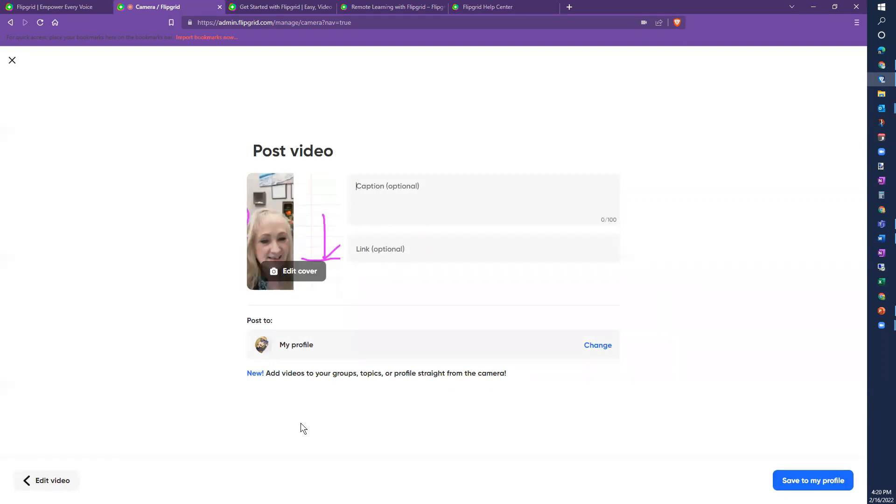
{"action": "left_click", "coordinate": [362, 197]}
{"action": "type", "text": "Places I've visited"}
{"action": "left_click", "coordinate": [430, 255]}
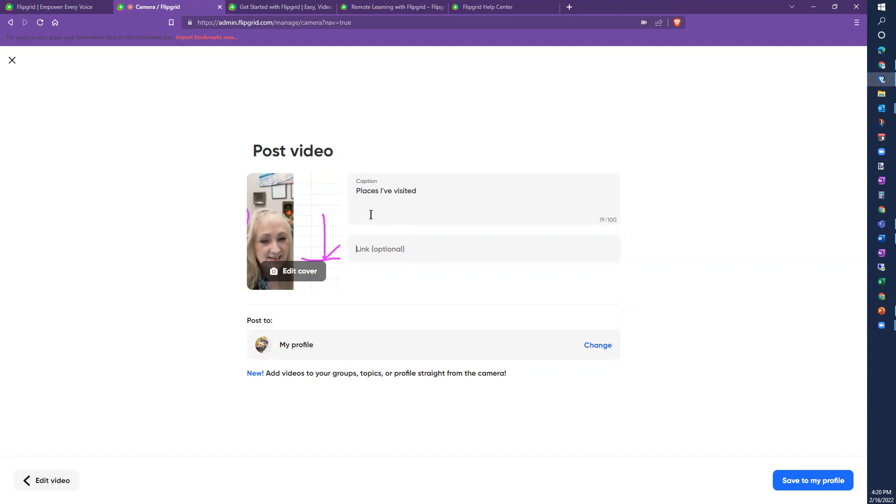
{"action": "type", "text": "www.swrecnm.org"}
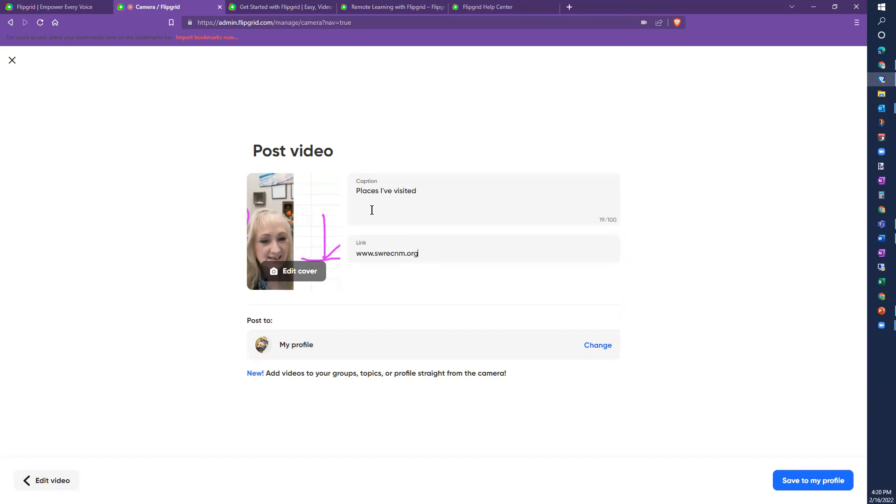
{"action": "left_click", "coordinate": [275, 276]}
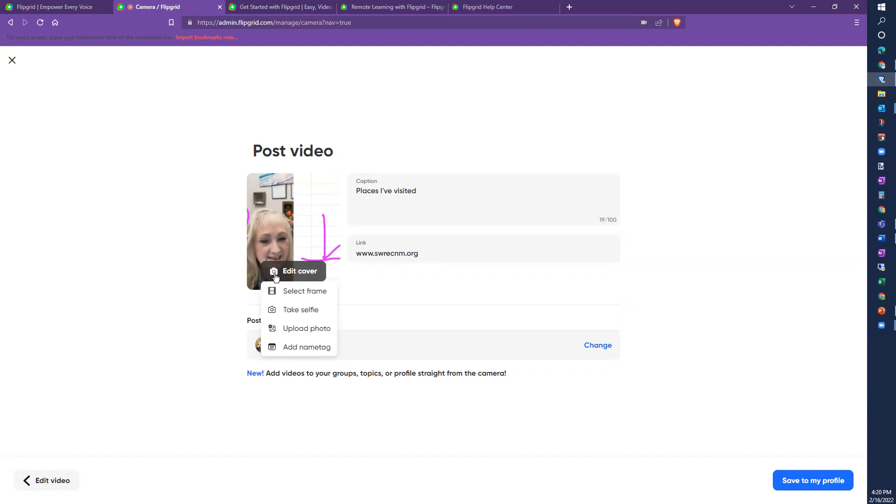
{"action": "left_click", "coordinate": [286, 350]}
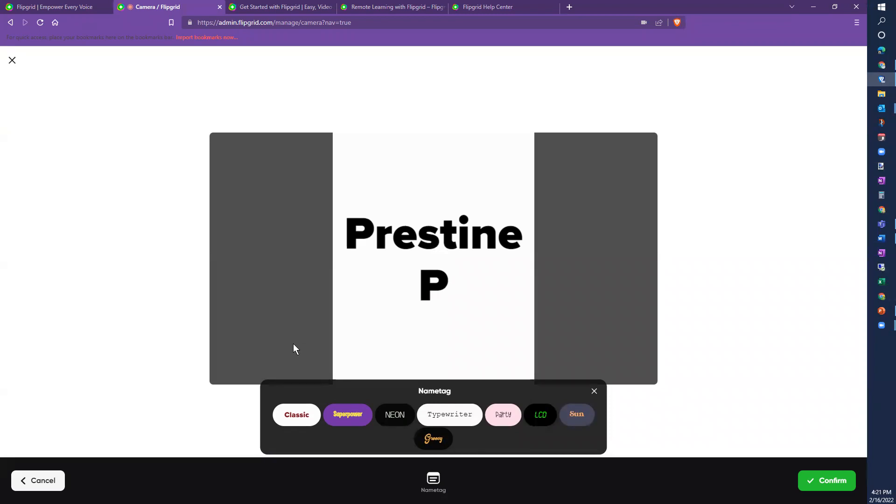
{"action": "left_click", "coordinate": [341, 421]}
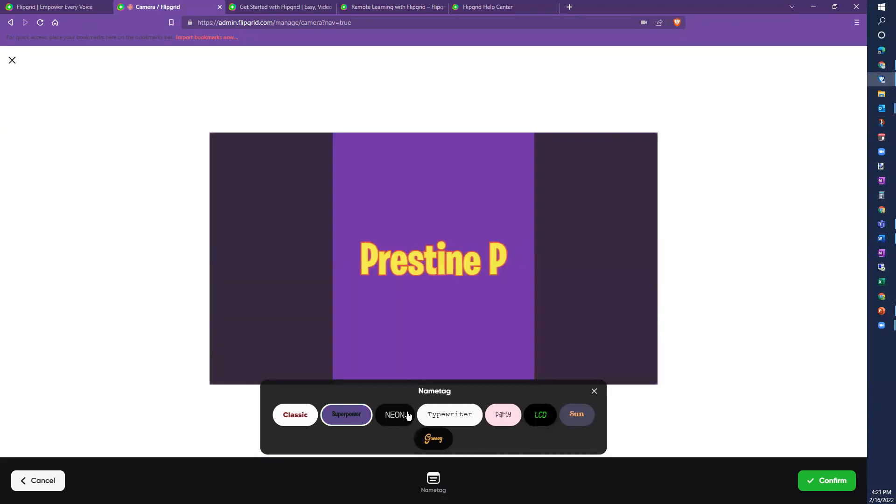
{"action": "left_click", "coordinate": [580, 417]}
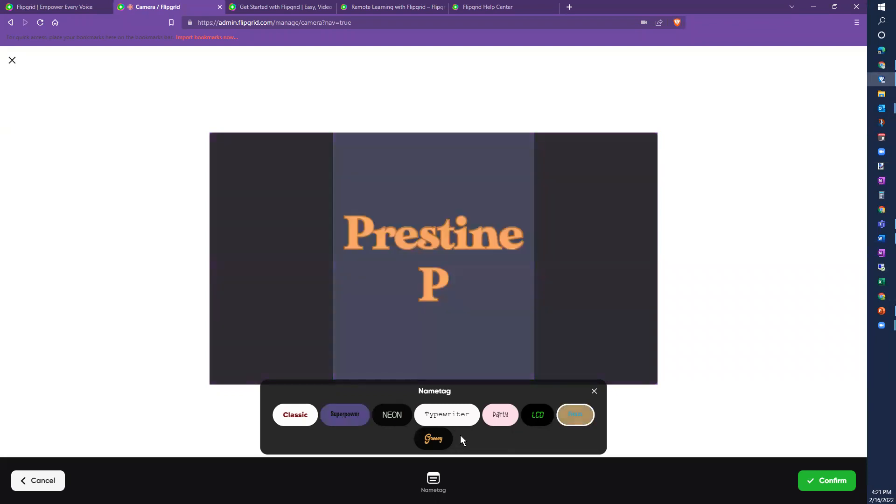
{"action": "left_click", "coordinate": [594, 391]}
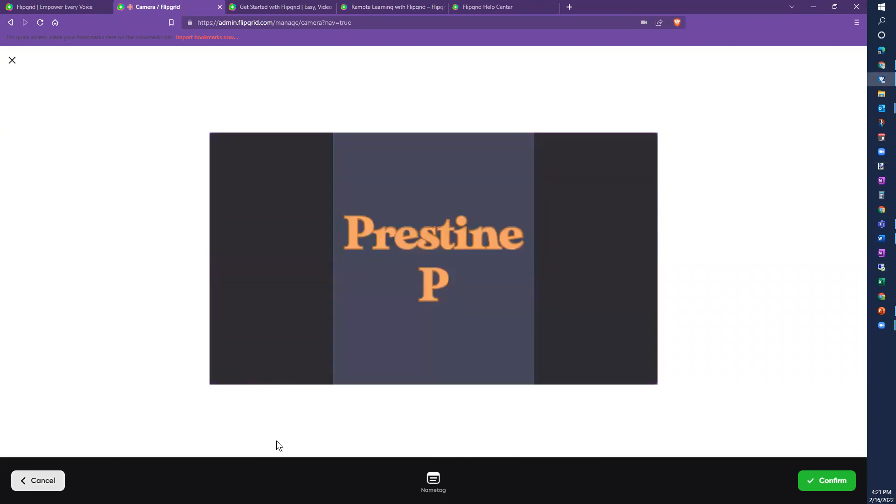
{"action": "left_click", "coordinate": [26, 483]}
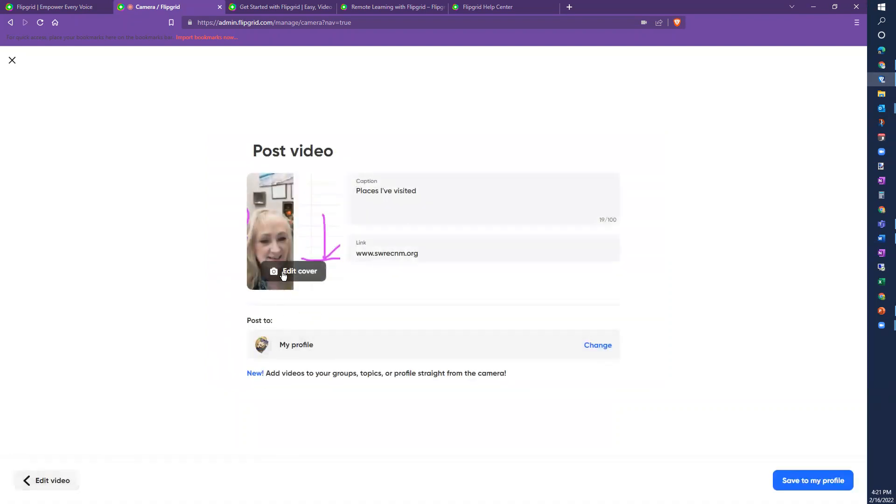
Step: Take a new selfie photo to use as the video cover
{"action": "left_click", "coordinate": [283, 275]}
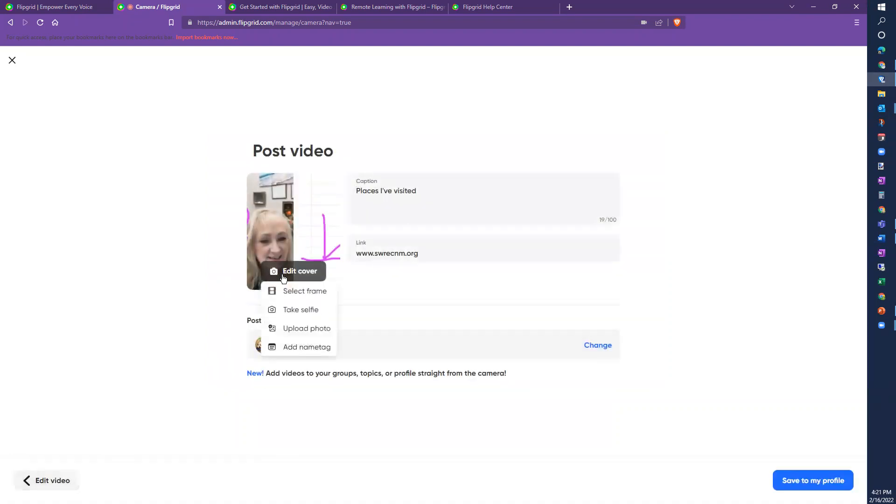
{"action": "left_click", "coordinate": [290, 311]}
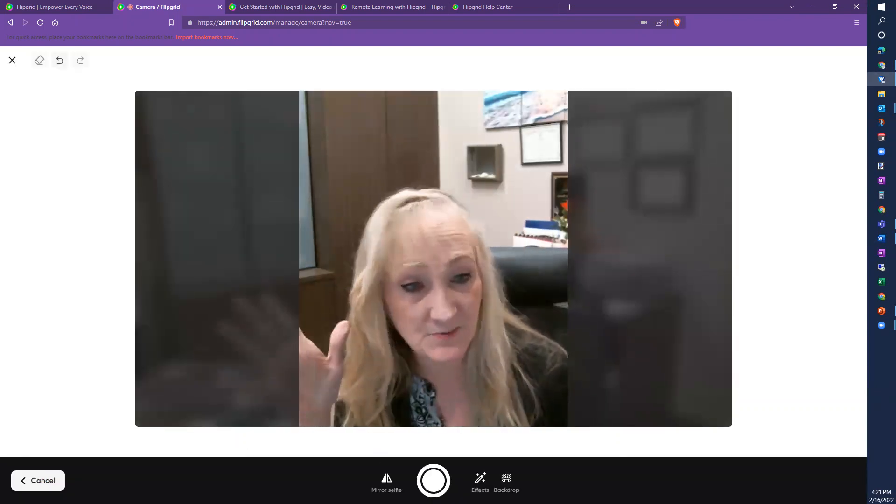
{"action": "left_click", "coordinate": [433, 481]}
{"action": "left_click", "coordinate": [424, 483]}
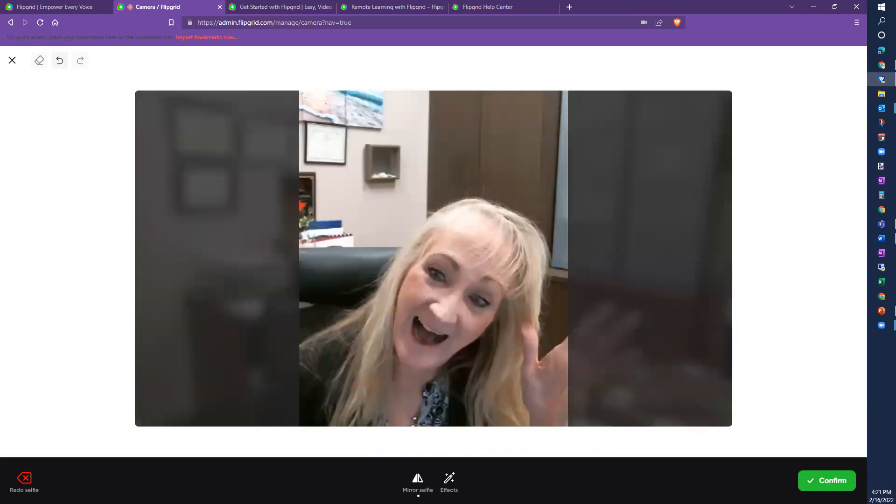
Step: Add a pink Party-style label with the presenter's name above the head and confirm the cover
{"action": "left_click", "coordinate": [448, 481]}
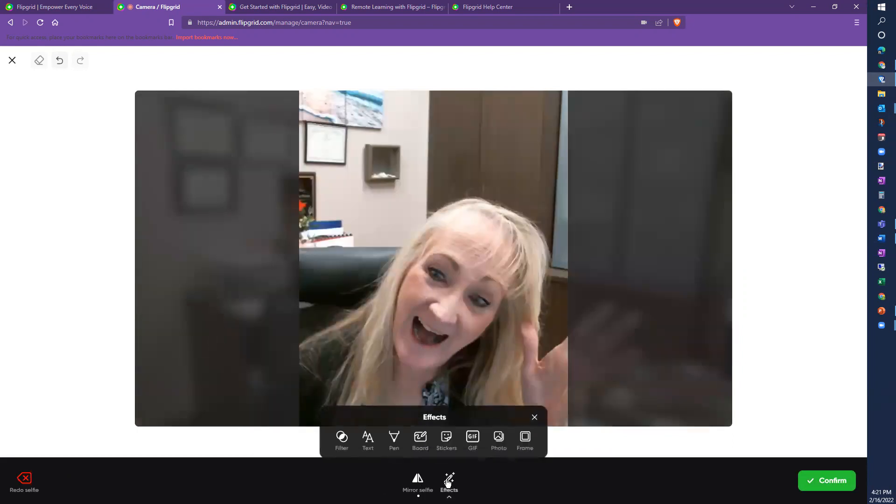
{"action": "left_click", "coordinate": [369, 436]}
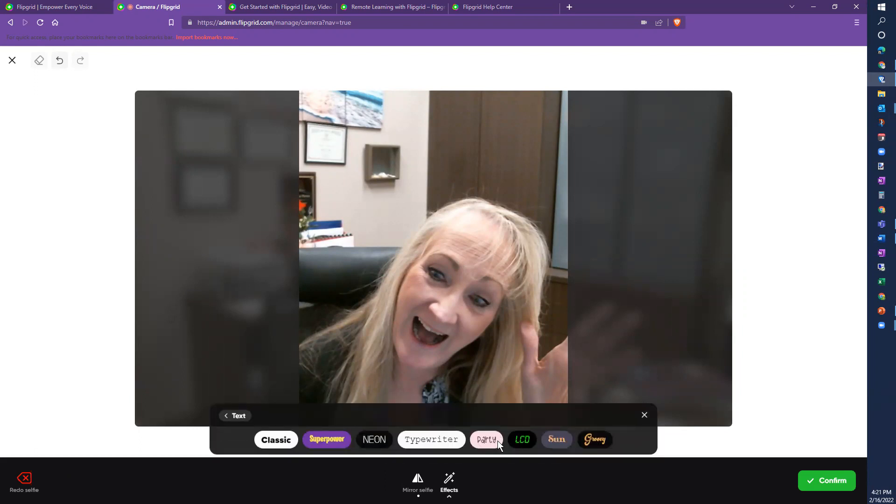
{"action": "left_click", "coordinate": [478, 441]}
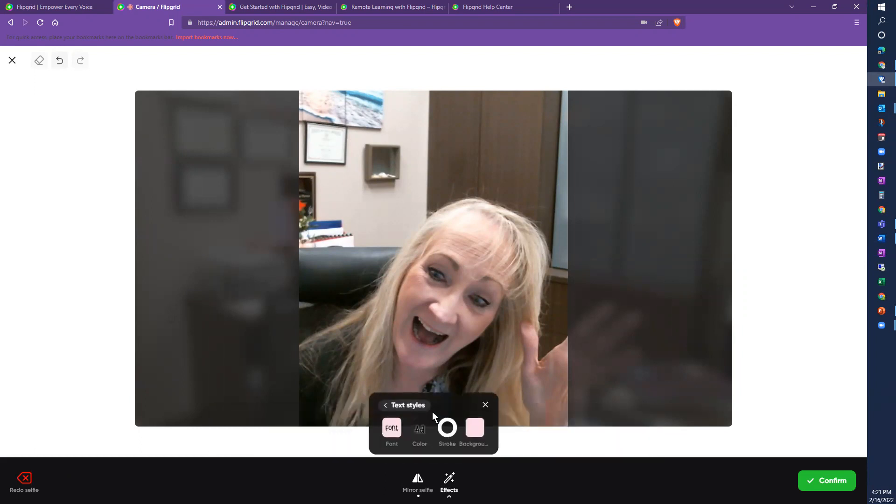
{"action": "type", "text": "estine"}
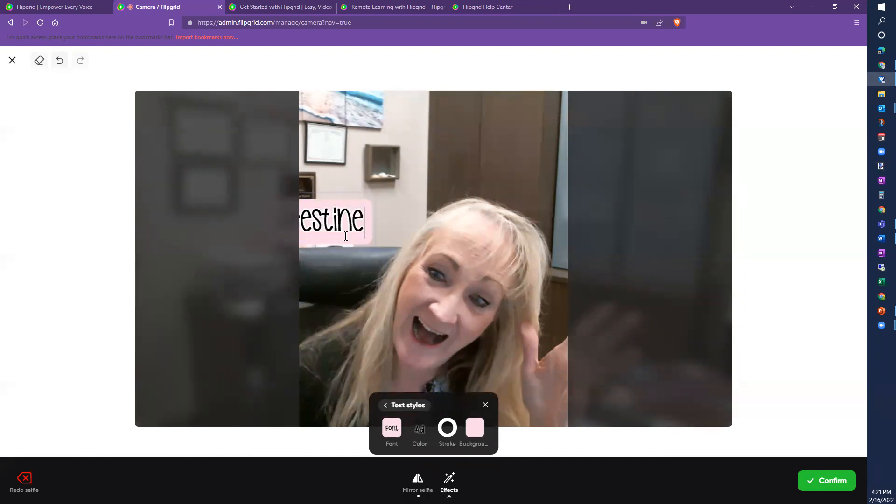
{"action": "left_click", "coordinate": [434, 358]}
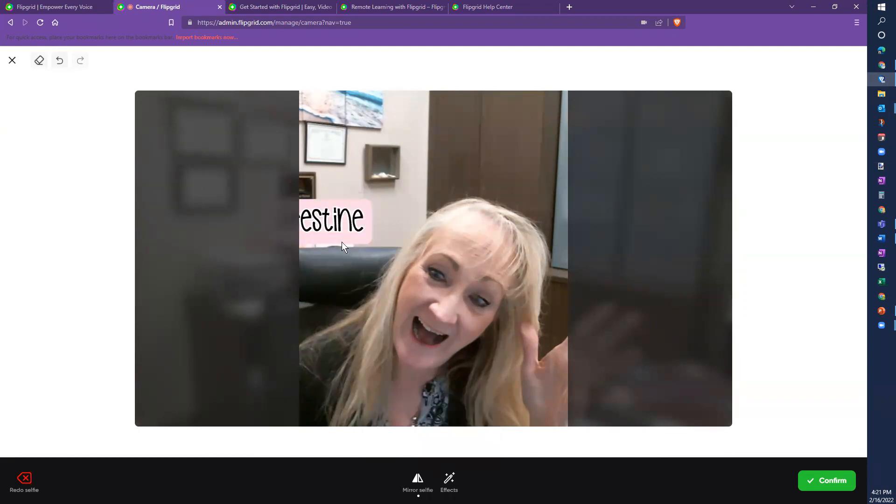
{"action": "left_click_drag", "start_coordinate": [336, 227], "coordinate": [474, 170]}
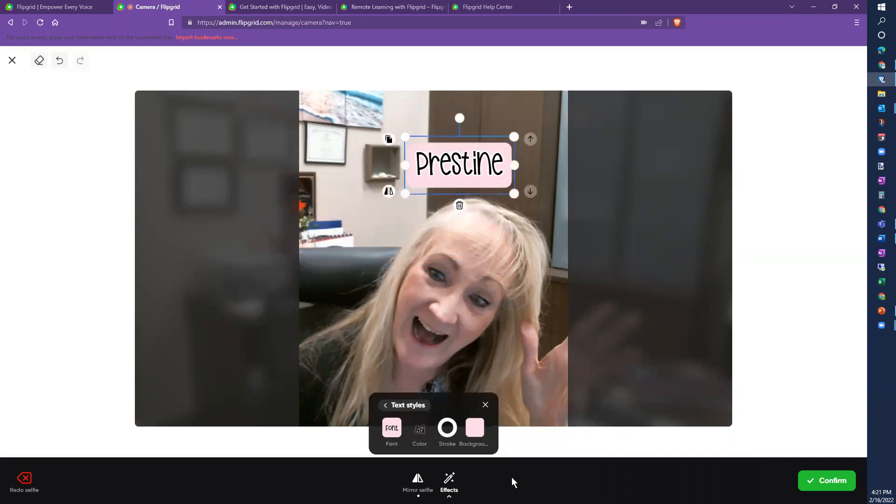
{"action": "left_click", "coordinate": [821, 478]}
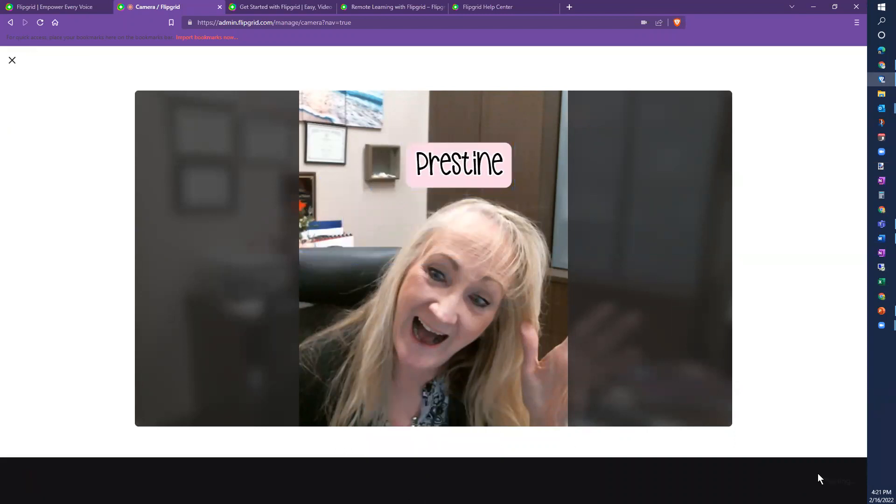
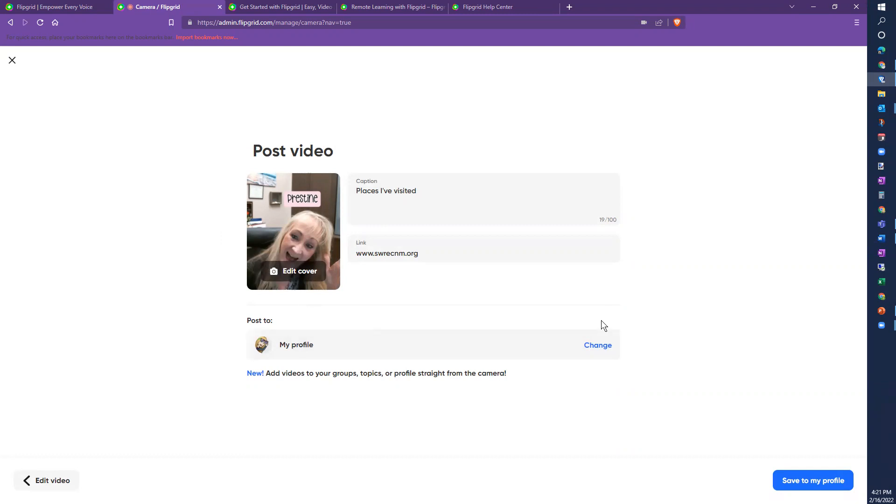
Step: Switch the posting destination from My profile to Test Group 1's 'Hello, I am...' topic
{"action": "left_click", "coordinate": [599, 345]}
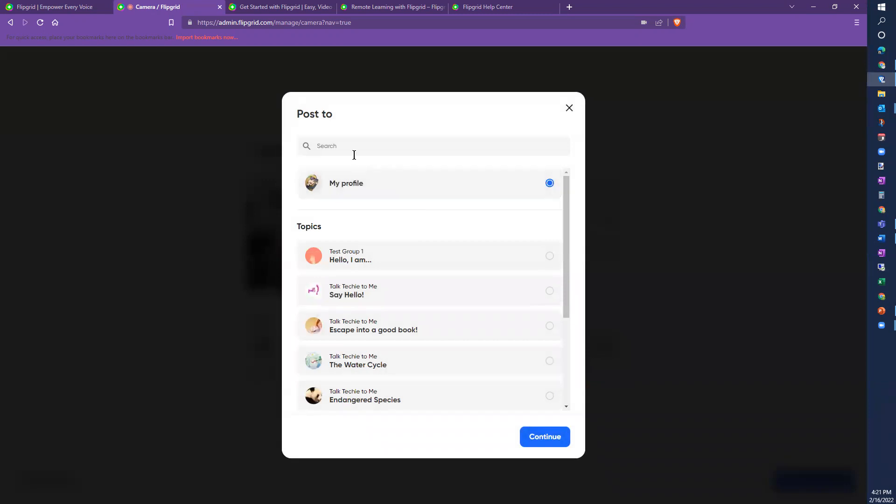
{"action": "scroll", "coordinate": [417, 259], "scroll_direction": "down", "scroll_amount": 2}
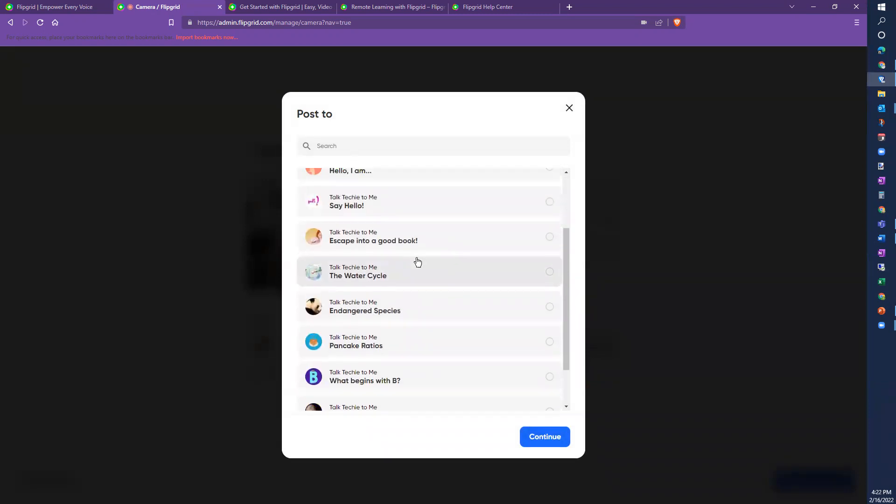
{"action": "scroll", "coordinate": [417, 262], "scroll_direction": "up", "scroll_amount": 2}
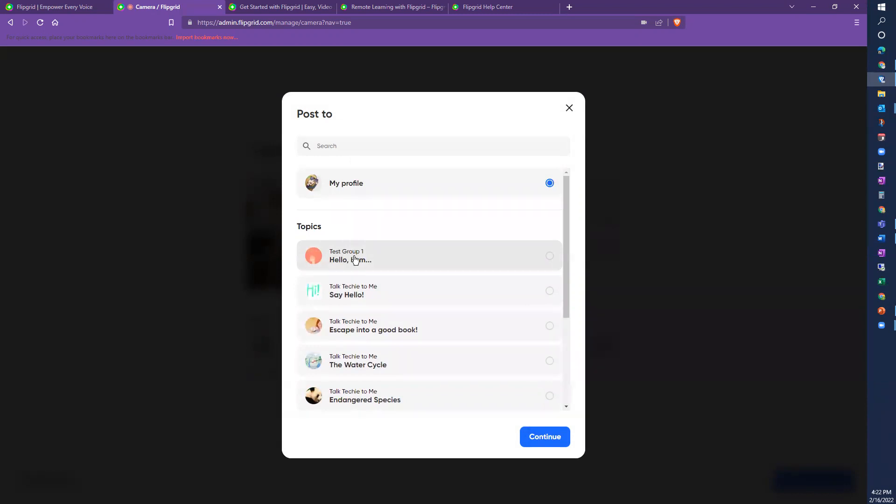
{"action": "scroll", "coordinate": [383, 282], "scroll_direction": "down", "scroll_amount": 1}
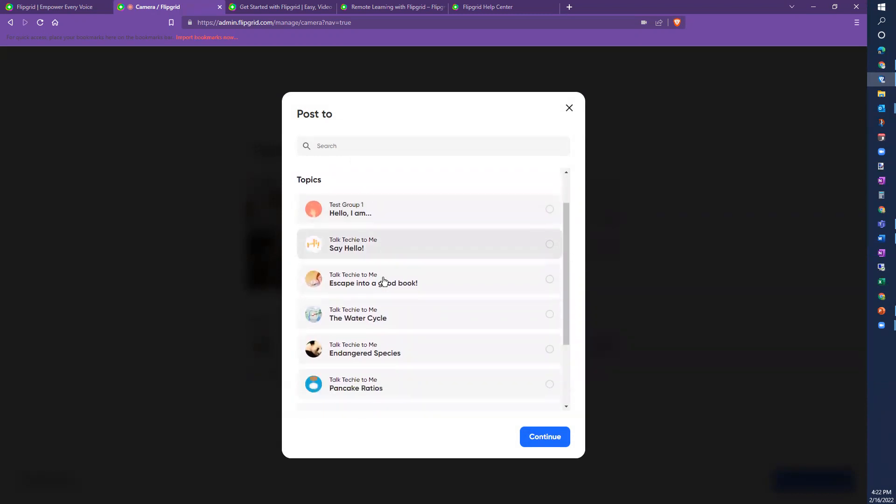
{"action": "scroll", "coordinate": [349, 258], "scroll_direction": "up", "scroll_amount": 1}
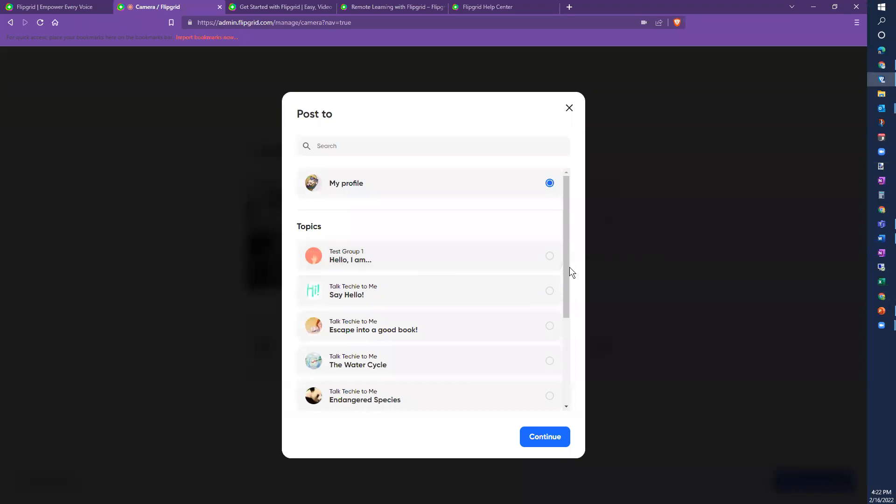
{"action": "scroll", "coordinate": [568, 275], "scroll_direction": "down", "scroll_amount": 1}
{"action": "left_click_drag", "start_coordinate": [575, 310], "coordinate": [550, 141]}
{"action": "left_click", "coordinate": [351, 256]}
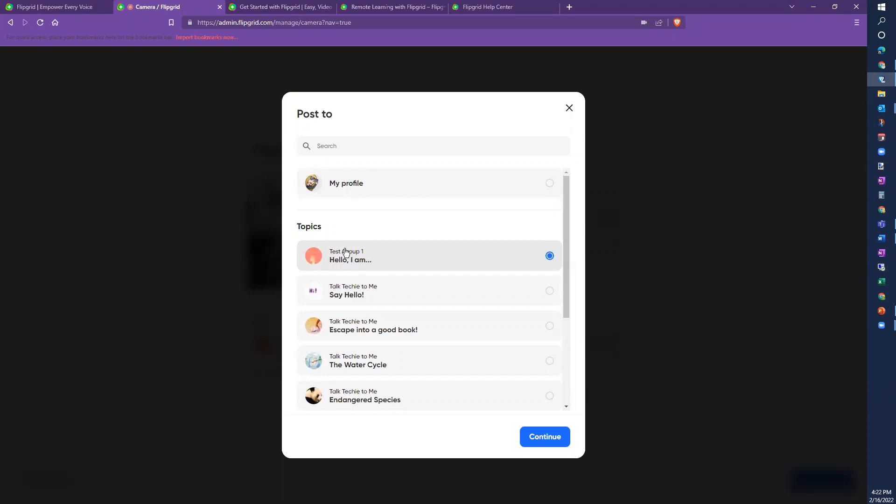
{"action": "left_click", "coordinate": [543, 442]}
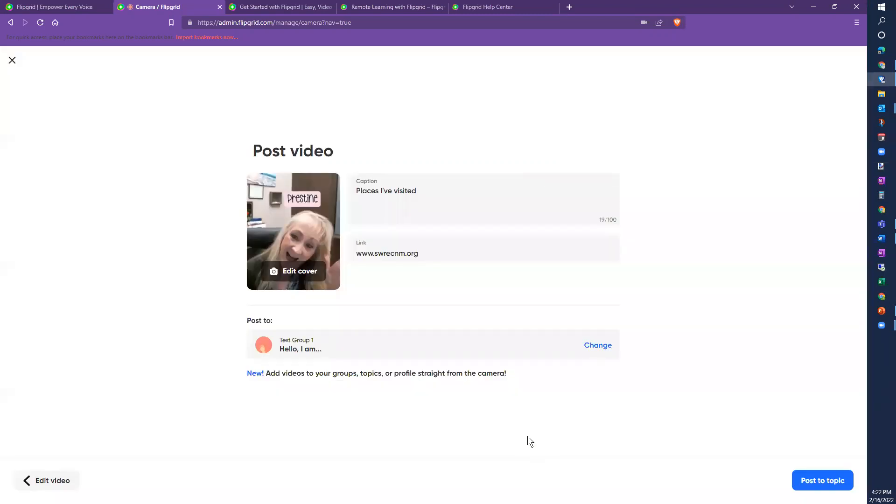
Step: Post the video to 'Hello, I am...', confirm it is the single response, and open Groups
{"action": "left_click", "coordinate": [817, 484]}
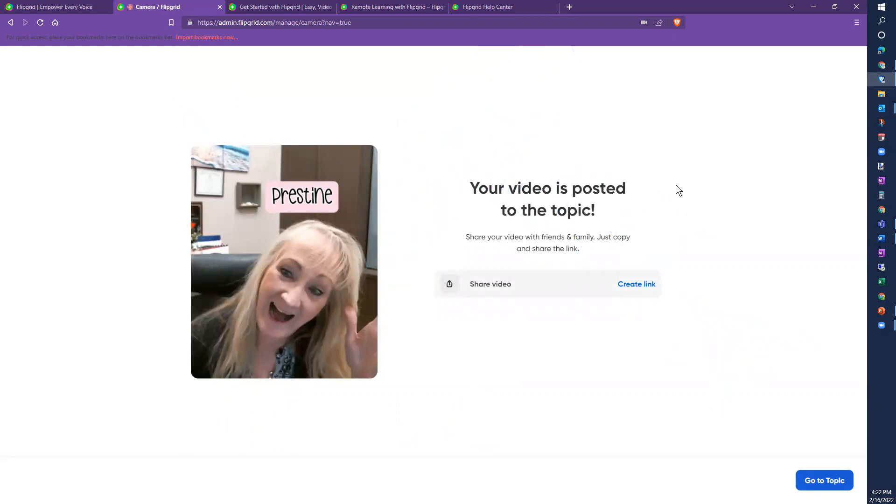
{"action": "left_click", "coordinate": [822, 480]}
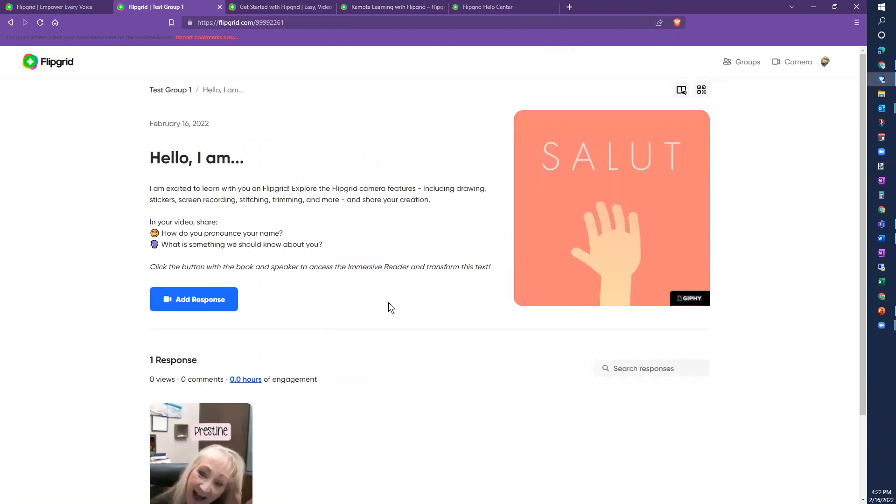
{"action": "scroll", "coordinate": [392, 301], "scroll_direction": "down", "scroll_amount": 3}
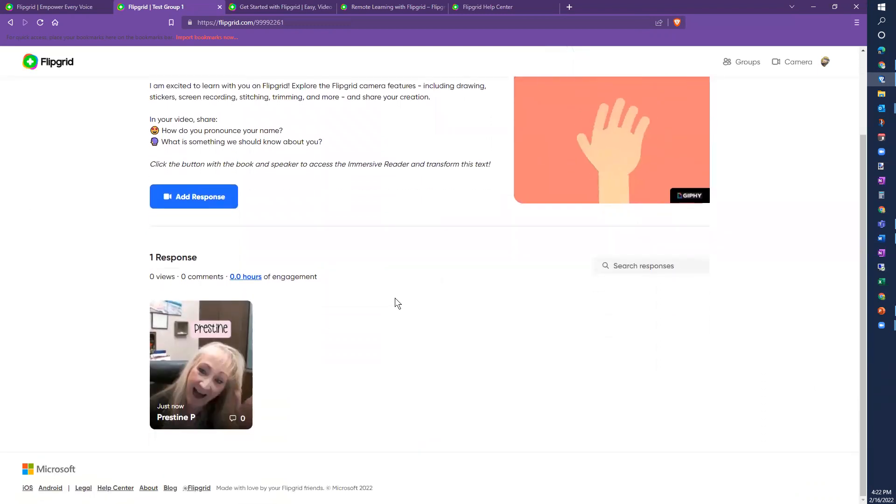
{"action": "scroll", "coordinate": [398, 293], "scroll_direction": "up", "scroll_amount": 3}
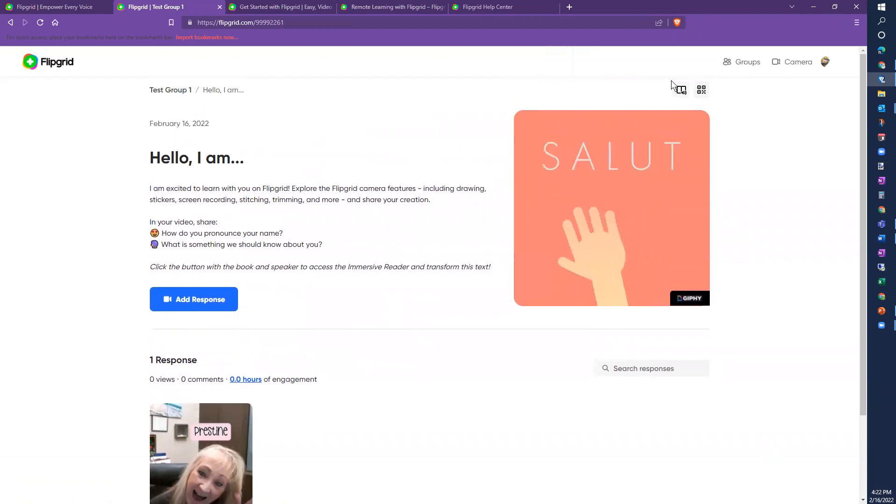
{"action": "left_click", "coordinate": [751, 62]}
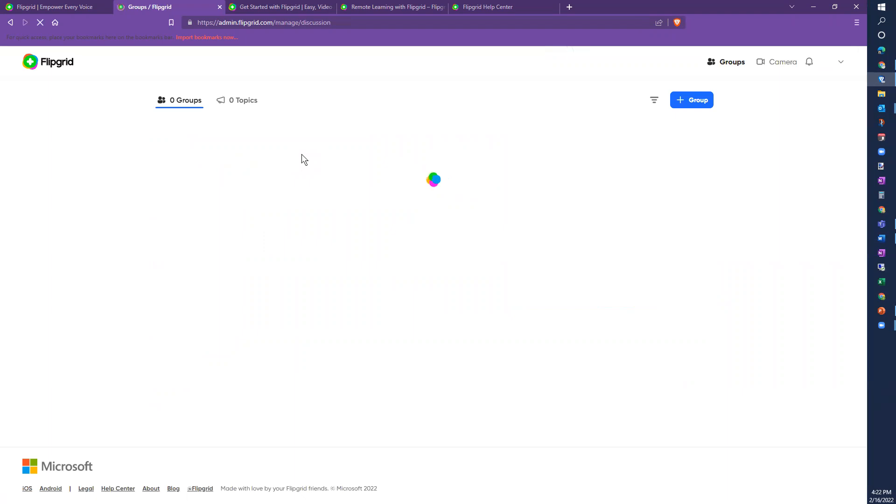
Step: Open Test Group 1's 'Hello, I am...' topic page, which lists the one response
{"action": "left_click", "coordinate": [203, 156]}
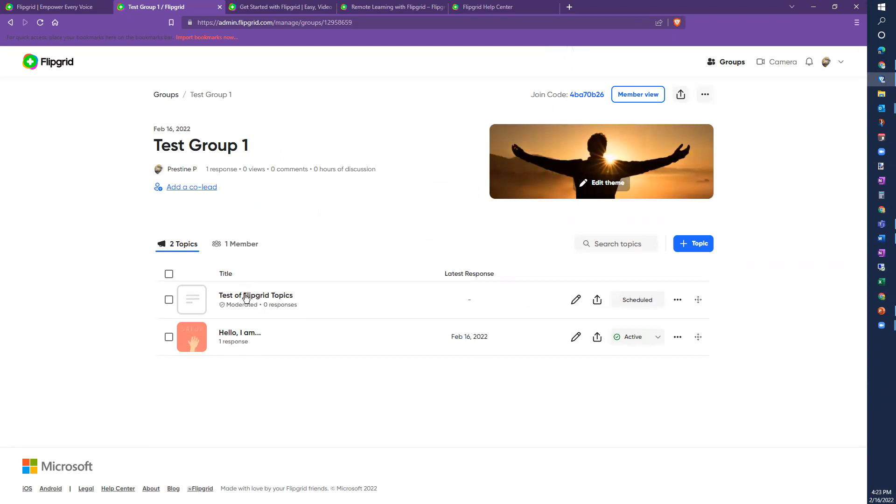
{"action": "left_click", "coordinate": [236, 335]}
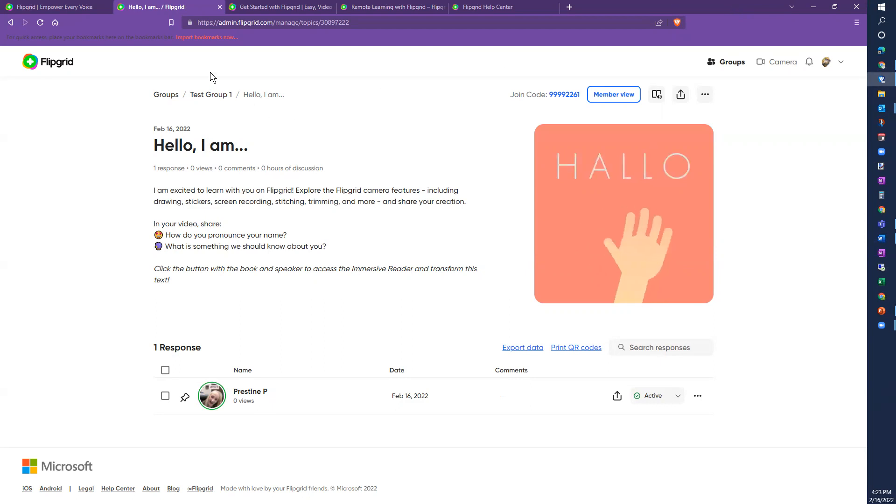
{"action": "left_click", "coordinate": [271, 8]}
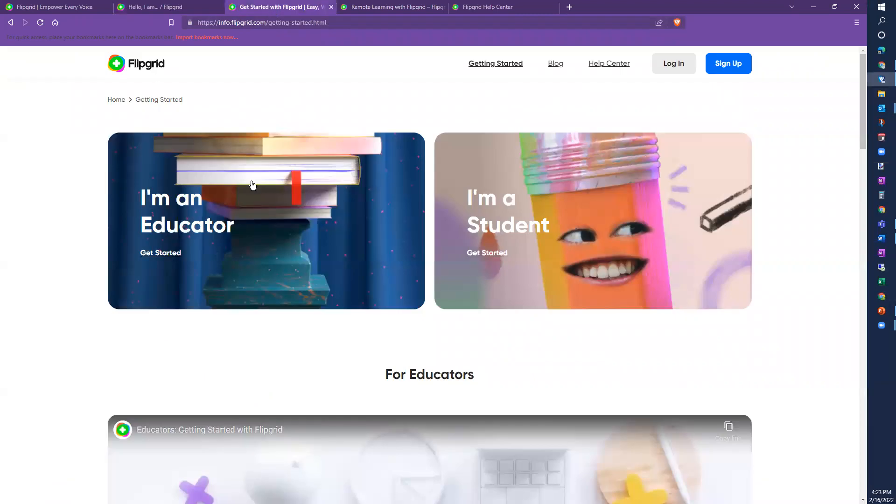
Step: Expand Step 1: Create a Group and Step 2: Create a Topic, then scroll to the For Students steps
{"action": "scroll", "coordinate": [478, 269], "scroll_direction": "down", "scroll_amount": 2}
{"action": "scroll", "coordinate": [479, 270], "scroll_direction": "down", "scroll_amount": 5}
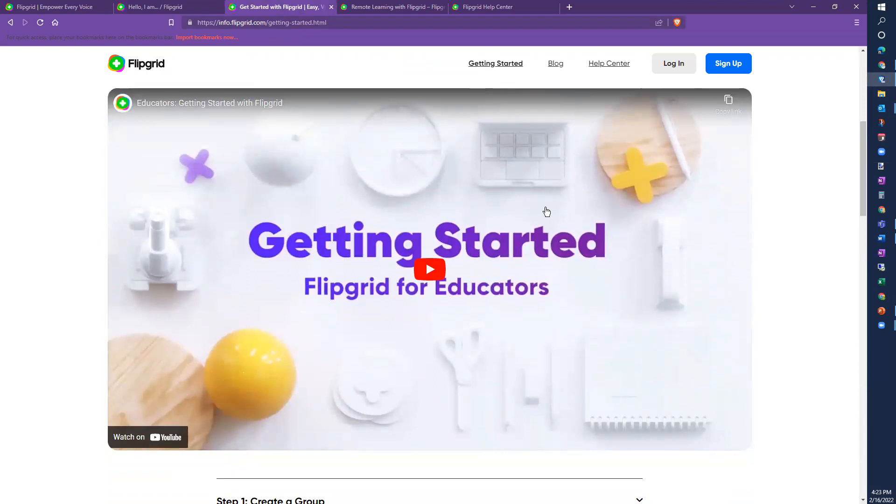
{"action": "scroll", "coordinate": [546, 212], "scroll_direction": "down", "scroll_amount": 10}
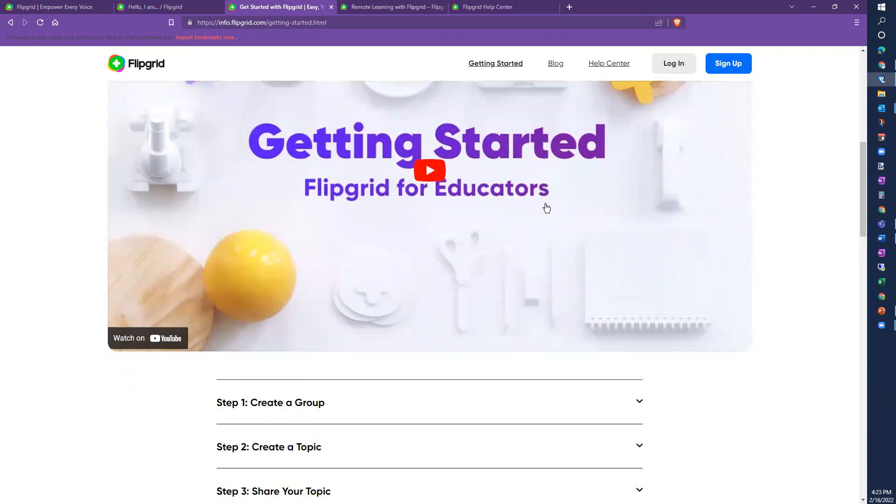
{"action": "scroll", "coordinate": [542, 195], "scroll_direction": "up", "scroll_amount": 3}
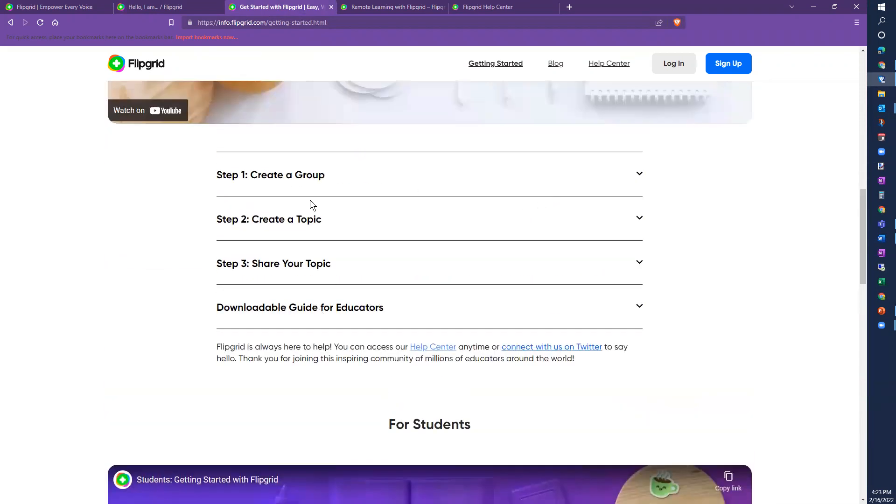
{"action": "left_click", "coordinate": [643, 176]}
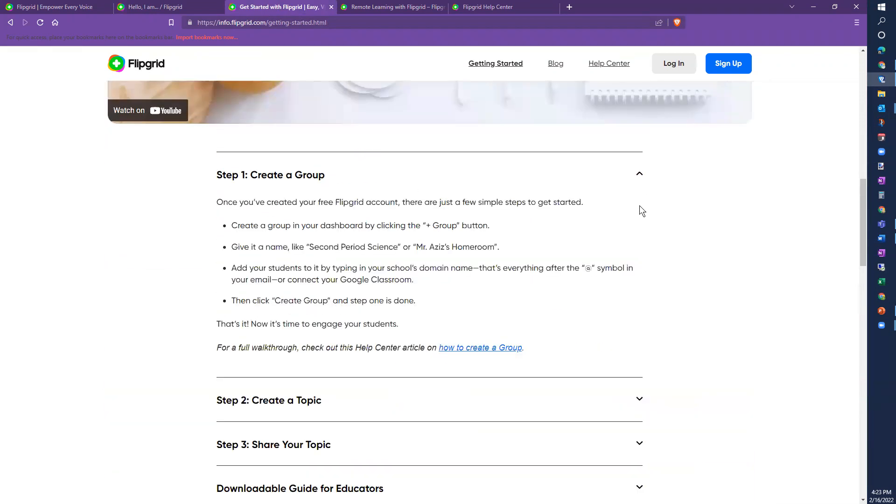
{"action": "left_click", "coordinate": [638, 399]}
{"action": "scroll", "coordinate": [674, 330], "scroll_direction": "down", "scroll_amount": 15}
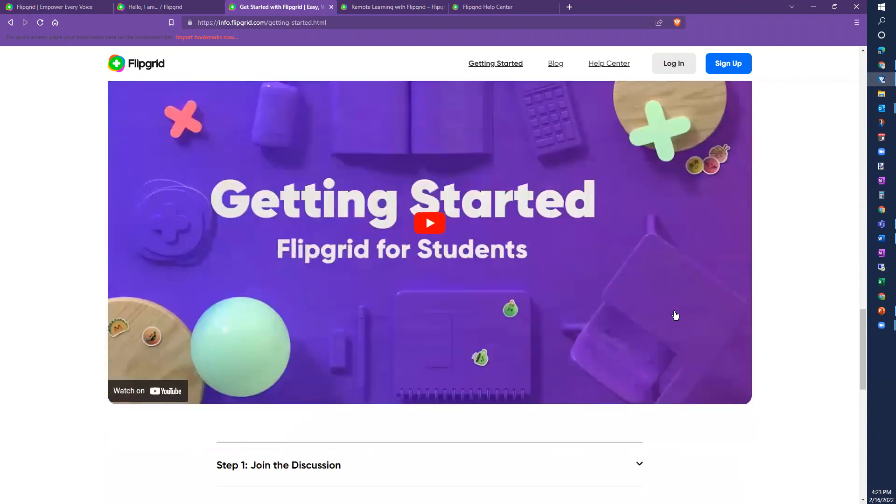
{"action": "scroll", "coordinate": [674, 316], "scroll_direction": "down", "scroll_amount": 4}
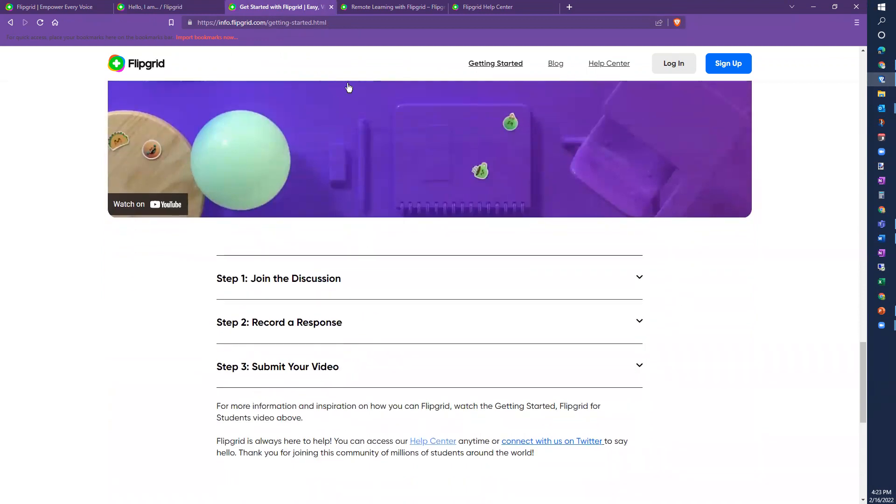
{"action": "left_click", "coordinate": [390, 10]}
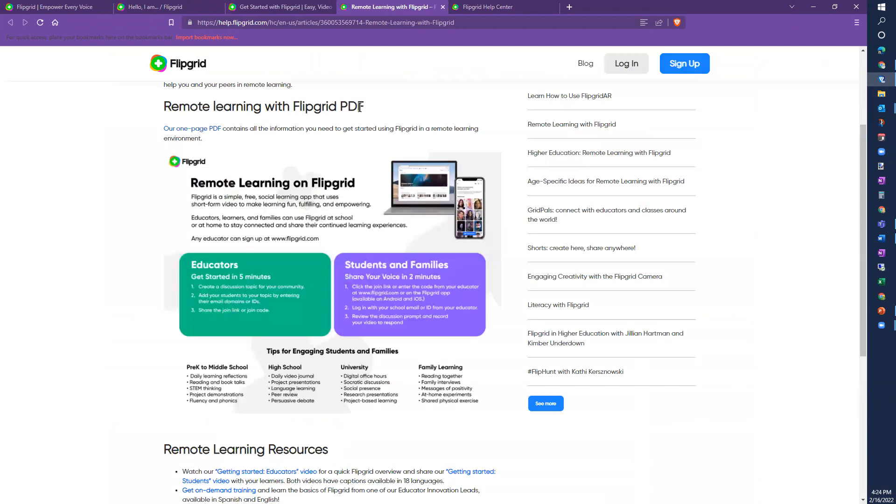
Step: Expand Ideas for Mathematics and Ideas for Reading and Writing in the Flipgrid Help Center
{"action": "scroll", "coordinate": [324, 196], "scroll_direction": "down", "scroll_amount": 5}
{"action": "scroll", "coordinate": [324, 196], "scroll_direction": "up", "scroll_amount": 7}
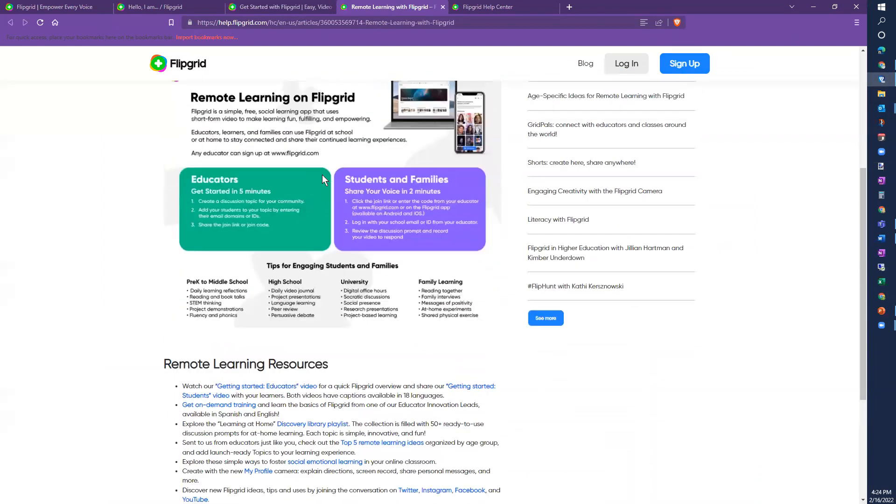
{"action": "left_click", "coordinate": [497, 7]}
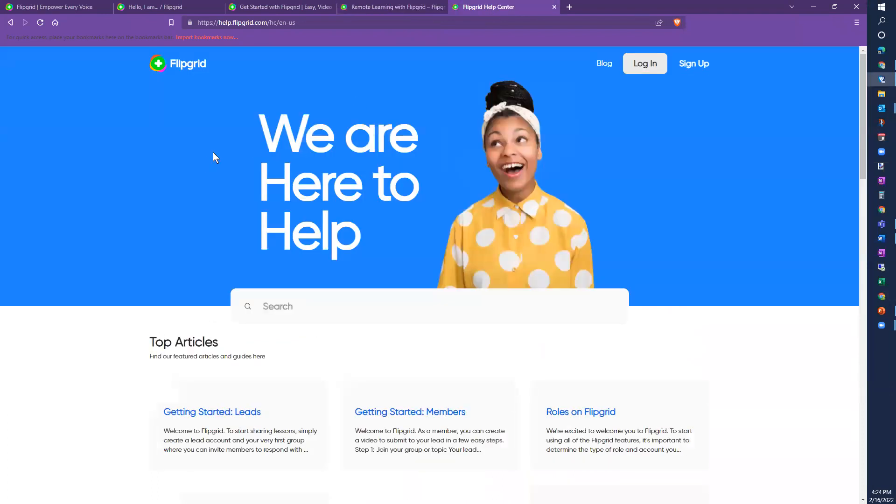
{"action": "scroll", "coordinate": [478, 192], "scroll_direction": "down", "scroll_amount": 6}
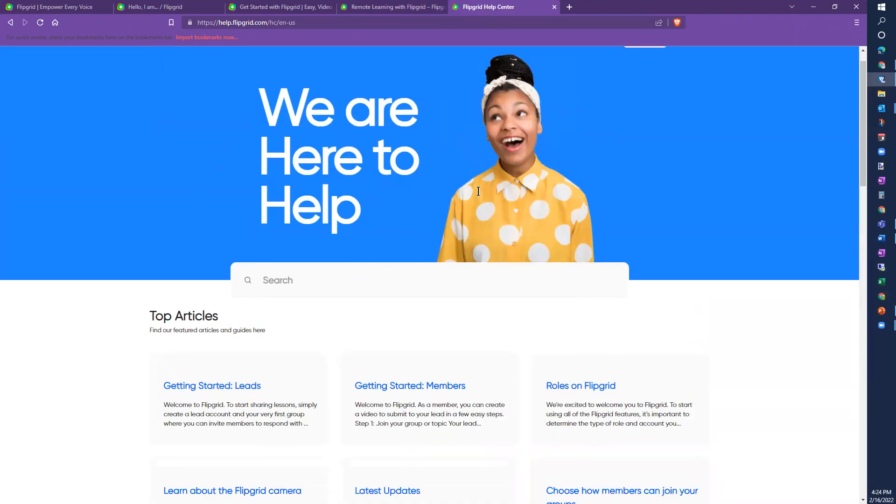
{"action": "scroll", "coordinate": [476, 190], "scroll_direction": "down", "scroll_amount": 7}
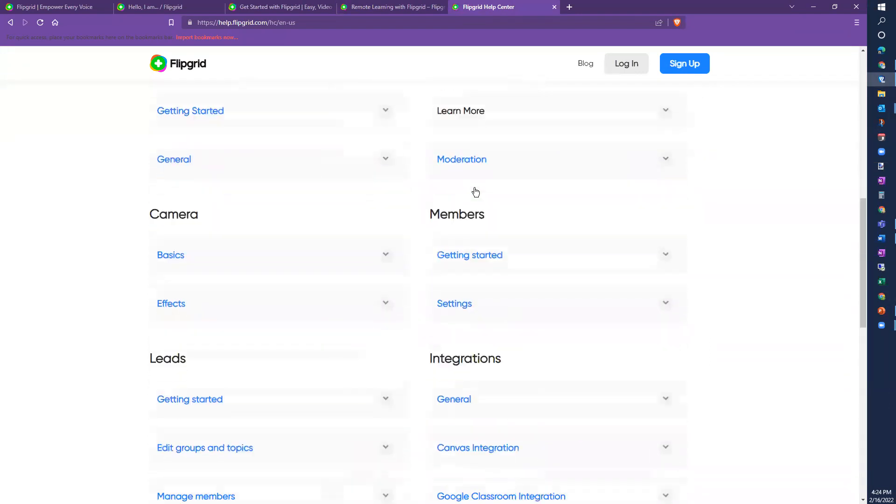
{"action": "scroll", "coordinate": [474, 183], "scroll_direction": "down", "scroll_amount": 4}
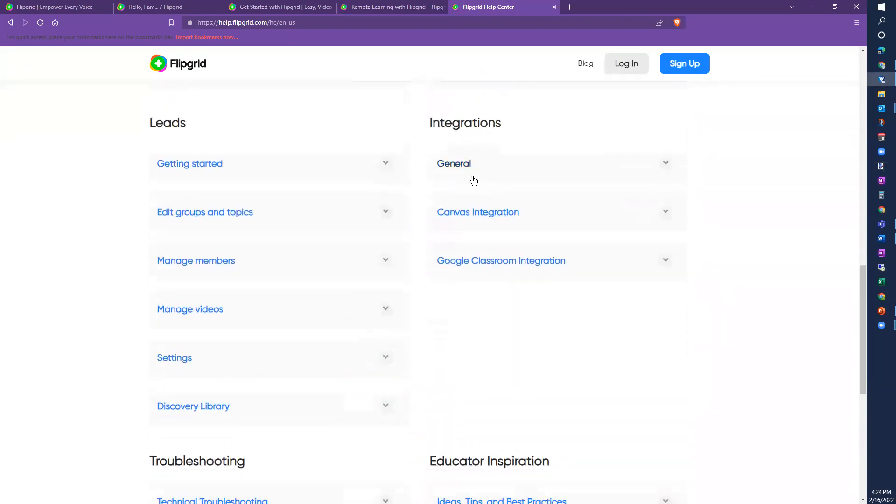
{"action": "scroll", "coordinate": [473, 181], "scroll_direction": "down", "scroll_amount": 7}
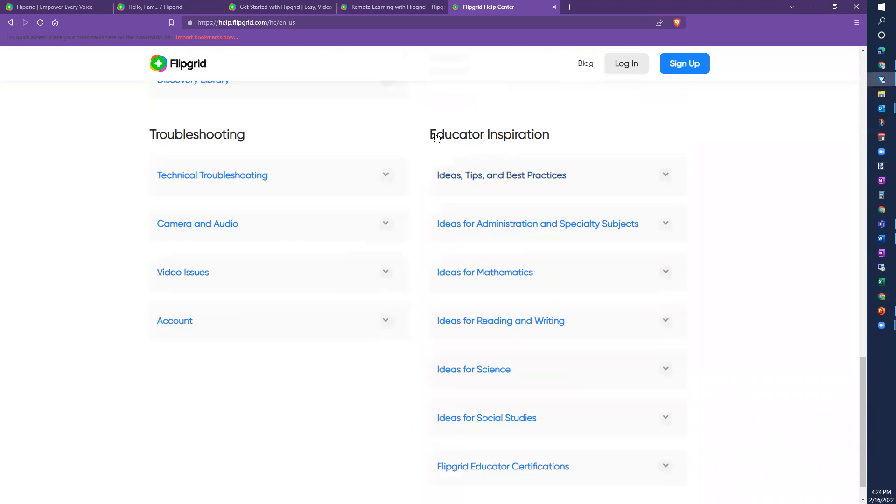
{"action": "scroll", "coordinate": [761, 209], "scroll_direction": "down", "scroll_amount": 1}
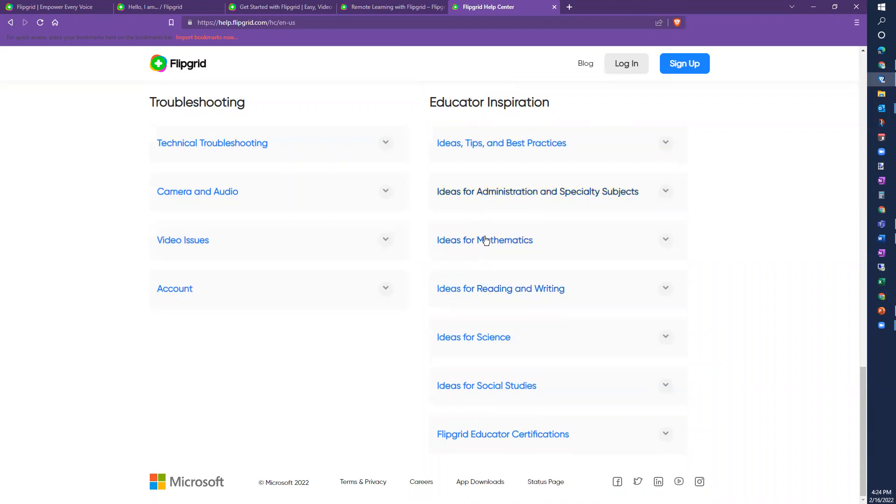
{"action": "left_click", "coordinate": [665, 241]}
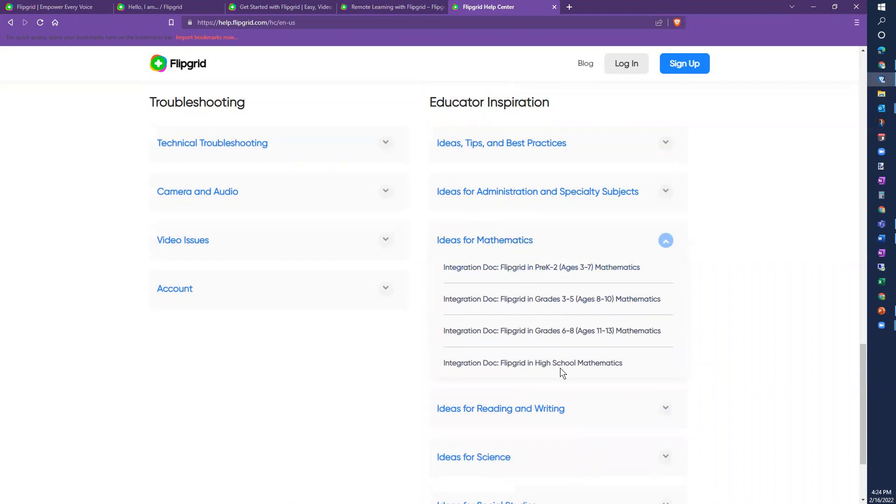
{"action": "scroll", "coordinate": [560, 330], "scroll_direction": "down", "scroll_amount": 2}
{"action": "left_click", "coordinate": [665, 315]}
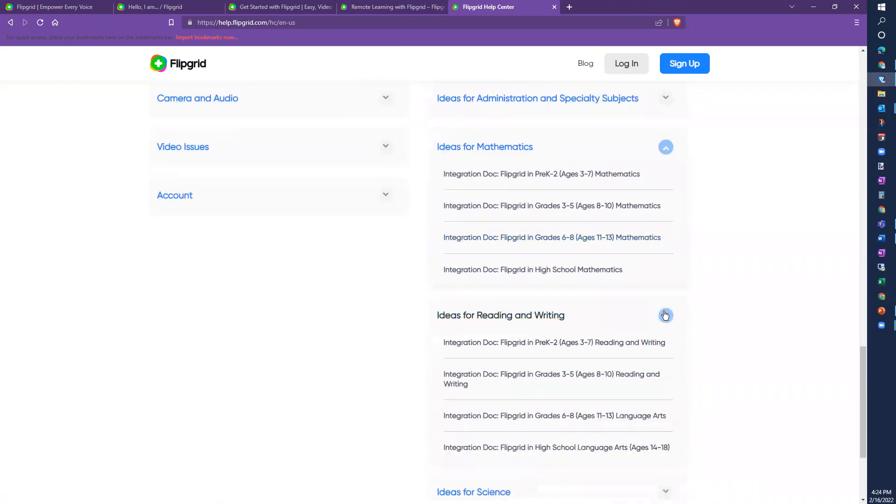
Step: Present the Flipgrid R9 Tech Bits slide show full screen from slide 16, 'Let's Review'
{"action": "left_click", "coordinate": [814, 6]}
{"action": "left_click", "coordinate": [882, 313]}
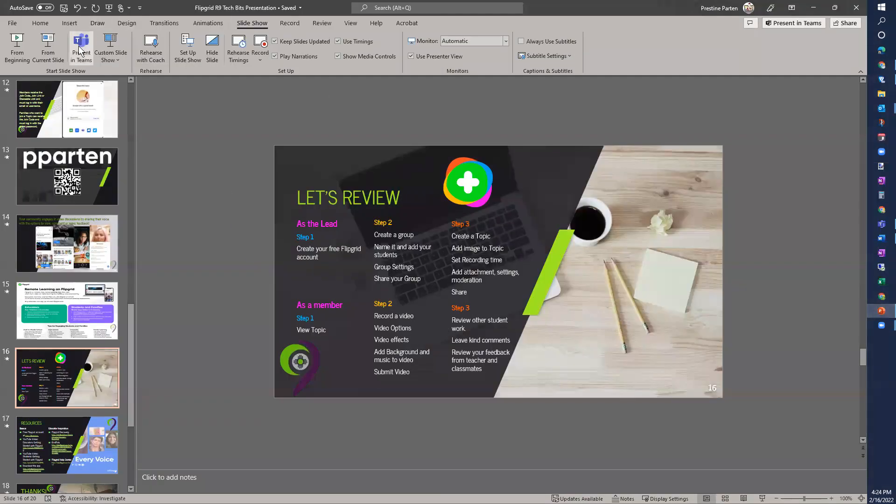
{"action": "left_click", "coordinate": [48, 47]}
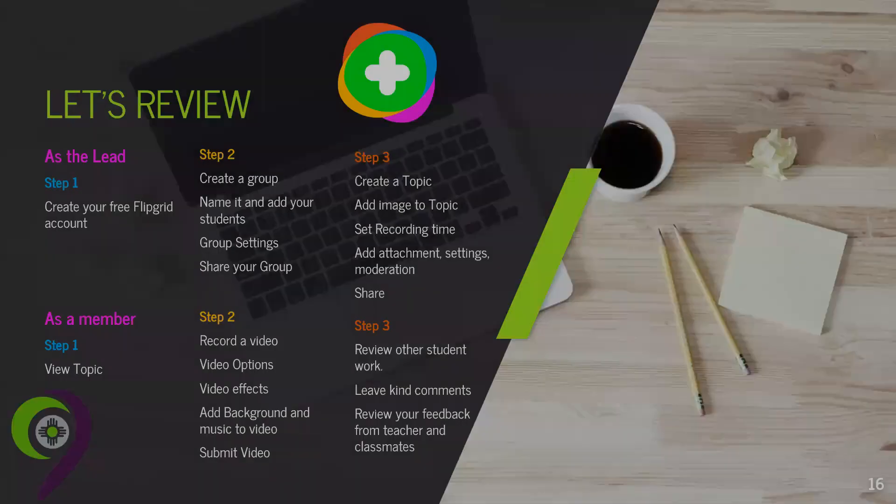